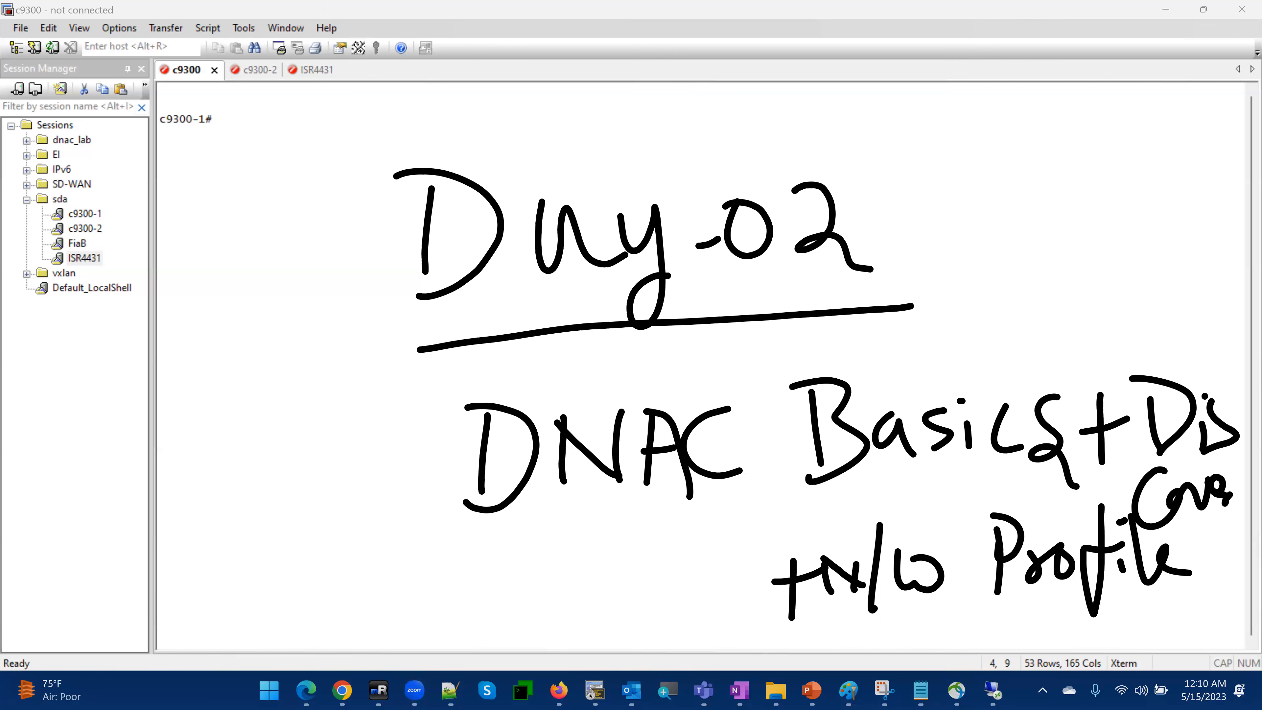
Erase the handwritten Day-02 title ink over the SecureCRT c9300-1 session
{"action": "key", "text": "Escape"}
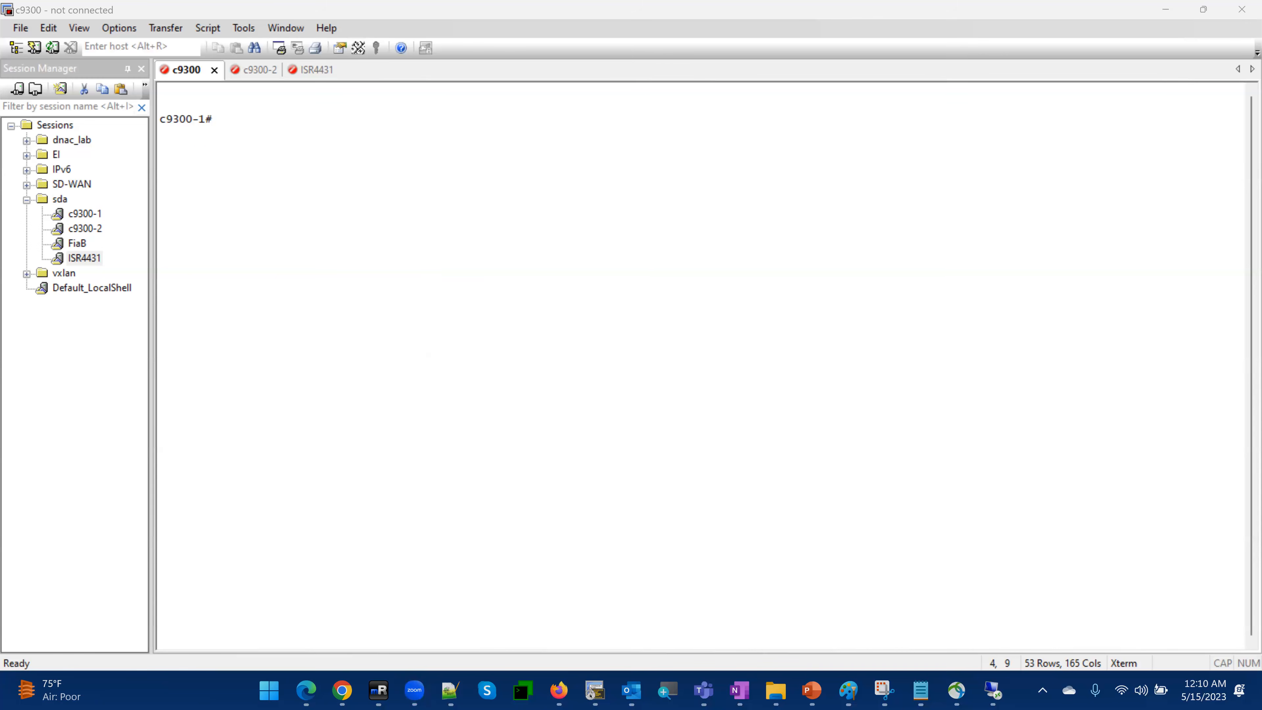
{"action": "mouse_move", "coordinate": [342, 247]}
{"action": "left_mouse_down"}
{"action": "mouse_move", "coordinate": [344, 189]}
{"action": "mouse_move", "coordinate": [386, 196]}
{"action": "mouse_move", "coordinate": [391, 244]}
{"action": "left_mouse_up"}
{"action": "mouse_move", "coordinate": [397, 226]}
{"action": "left_mouse_down"}
{"action": "mouse_move", "coordinate": [430, 242]}
{"action": "mouse_move", "coordinate": [477, 204]}
{"action": "mouse_move", "coordinate": [490, 247]}
{"action": "left_mouse_up"}
{"action": "mouse_move", "coordinate": [504, 204]}
{"action": "left_mouse_down"}
{"action": "mouse_move", "coordinate": [506, 242]}
{"action": "mouse_move", "coordinate": [622, 232]}
{"action": "left_mouse_up"}
{"action": "left_click_drag", "start_coordinate": [614, 216], "coordinate": [615, 267]}
{"action": "mouse_move", "coordinate": [680, 176]}
{"action": "left_mouse_down"}
{"action": "mouse_move", "coordinate": [679, 238]}
{"action": "mouse_move", "coordinate": [708, 162]}
{"action": "left_mouse_up"}
{"action": "mouse_move", "coordinate": [719, 199]}
{"action": "left_mouse_down"}
{"action": "mouse_move", "coordinate": [753, 219]}
{"action": "mouse_move", "coordinate": [767, 203]}
{"action": "left_mouse_up"}
{"action": "left_click_drag", "start_coordinate": [773, 158], "coordinate": [785, 233]}
{"action": "mouse_move", "coordinate": [827, 184]}
{"action": "left_mouse_down"}
{"action": "mouse_move", "coordinate": [825, 221]}
{"action": "mouse_move", "coordinate": [937, 207]}
{"action": "mouse_move", "coordinate": [915, 246]}
{"action": "left_mouse_up"}
{"action": "left_click_drag", "start_coordinate": [969, 167], "coordinate": [970, 211]}
{"action": "mouse_move", "coordinate": [952, 160]}
{"action": "left_mouse_down"}
{"action": "mouse_move", "coordinate": [981, 154]}
{"action": "mouse_move", "coordinate": [975, 218]}
{"action": "left_mouse_up"}
{"action": "left_click_drag", "start_coordinate": [1049, 175], "coordinate": [1055, 199]}
{"action": "left_click_drag", "start_coordinate": [1096, 172], "coordinate": [1089, 209]}
{"action": "mouse_move", "coordinate": [1118, 164]}
{"action": "left_mouse_down"}
{"action": "mouse_move", "coordinate": [1138, 202]}
{"action": "mouse_move", "coordinate": [1164, 185]}
{"action": "left_mouse_up"}
{"action": "mouse_move", "coordinate": [1175, 174]}
{"action": "left_mouse_down"}
{"action": "mouse_move", "coordinate": [1185, 196]}
{"action": "mouse_move", "coordinate": [1215, 184]}
{"action": "mouse_move", "coordinate": [1209, 207]}
{"action": "left_mouse_up"}
{"action": "mouse_move", "coordinate": [456, 348]}
{"action": "left_mouse_down"}
{"action": "mouse_move", "coordinate": [447, 603]}
{"action": "mouse_move", "coordinate": [476, 345]}
{"action": "mouse_move", "coordinate": [1004, 331]}
{"action": "mouse_move", "coordinate": [1014, 592]}
{"action": "mouse_move", "coordinate": [566, 630]}
{"action": "mouse_move", "coordinate": [449, 602]}
{"action": "left_mouse_up"}
{"action": "left_click_drag", "start_coordinate": [477, 398], "coordinate": [577, 385]}
{"action": "left_click_drag", "start_coordinate": [581, 374], "coordinate": [597, 383]}
{"action": "left_click", "coordinate": [641, 374]}
{"action": "left_click_drag", "start_coordinate": [670, 370], "coordinate": [684, 367]}
{"action": "left_click_drag", "start_coordinate": [701, 368], "coordinate": [735, 368]}
{"action": "left_click", "coordinate": [753, 369]}
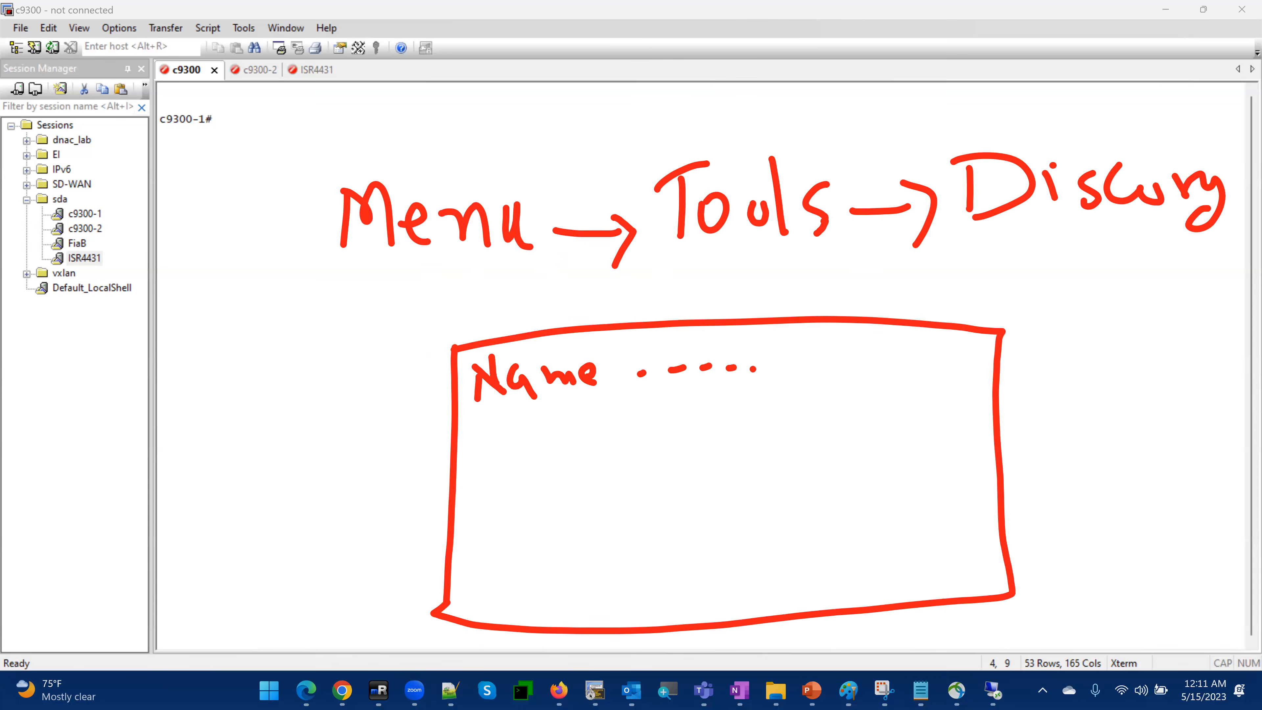
{"action": "left_click_drag", "start_coordinate": [495, 447], "coordinate": [526, 463]}
{"action": "left_click", "coordinate": [517, 428]}
{"action": "left_click_drag", "start_coordinate": [554, 418], "coordinate": [557, 502]}
{"action": "left_click_drag", "start_coordinate": [547, 441], "coordinate": [560, 461]}
{"action": "left_click_drag", "start_coordinate": [602, 409], "coordinate": [601, 466]}
{"action": "mouse_move", "coordinate": [639, 429]}
{"action": "left_mouse_down"}
{"action": "mouse_move", "coordinate": [652, 458]}
{"action": "mouse_move", "coordinate": [696, 477]}
{"action": "left_mouse_up"}
{"action": "left_click_drag", "start_coordinate": [735, 407], "coordinate": [733, 482]}
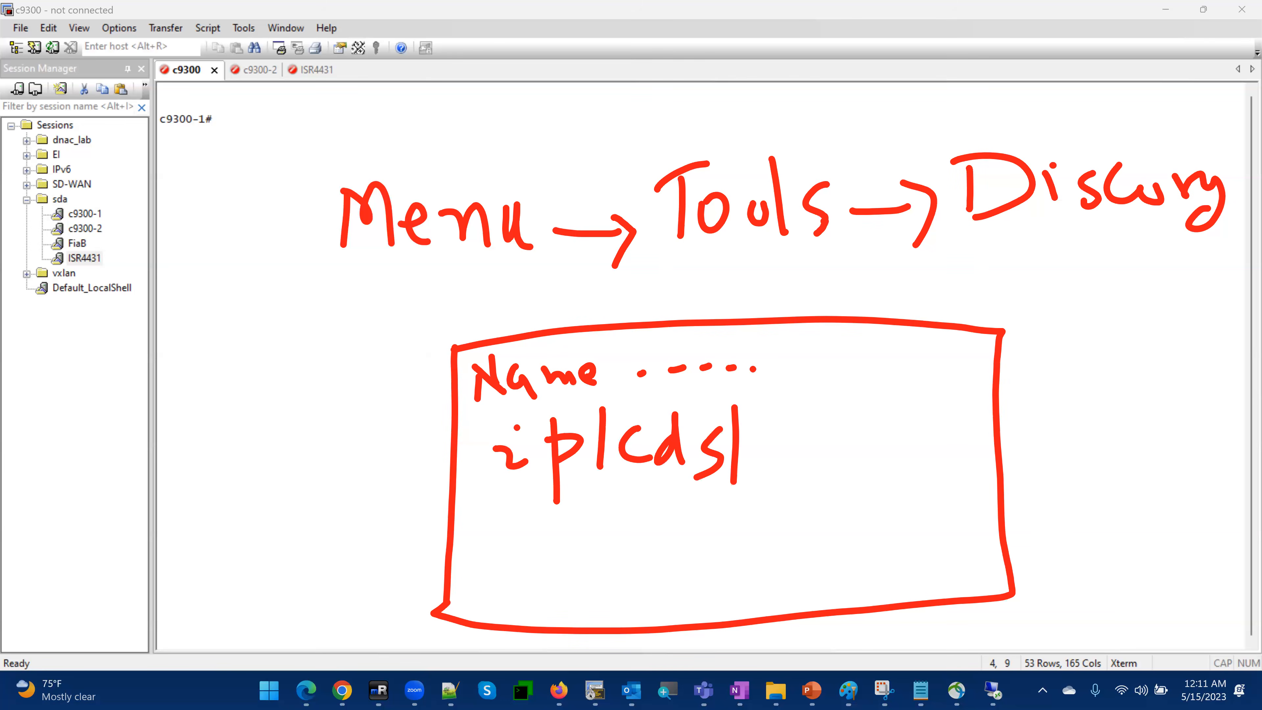
{"action": "left_click_drag", "start_coordinate": [710, 436], "coordinate": [712, 486]}
{"action": "mouse_move", "coordinate": [701, 434]}
{"action": "left_mouse_down"}
{"action": "mouse_move", "coordinate": [723, 437]}
{"action": "mouse_move", "coordinate": [696, 452]}
{"action": "left_mouse_up"}
{"action": "left_click_drag", "start_coordinate": [769, 405], "coordinate": [781, 453]}
{"action": "left_click_drag", "start_coordinate": [795, 402], "coordinate": [806, 449]}
{"action": "left_click_drag", "start_coordinate": [835, 392], "coordinate": [853, 437]}
{"action": "mouse_move", "coordinate": [864, 384]}
{"action": "left_mouse_down"}
{"action": "mouse_move", "coordinate": [874, 453]}
{"action": "mouse_move", "coordinate": [870, 433]}
{"action": "left_mouse_up"}
{"action": "left_click", "coordinate": [862, 415]}
{"action": "mouse_move", "coordinate": [737, 500]}
{"action": "left_mouse_down"}
{"action": "mouse_move", "coordinate": [740, 594]}
{"action": "mouse_move", "coordinate": [958, 575]}
{"action": "mouse_move", "coordinate": [720, 595]}
{"action": "left_mouse_up"}
{"action": "mouse_move", "coordinate": [761, 543]}
{"action": "left_mouse_down"}
{"action": "mouse_move", "coordinate": [784, 551]}
{"action": "mouse_move", "coordinate": [765, 542]}
{"action": "left_mouse_up"}
{"action": "left_click_drag", "start_coordinate": [799, 509], "coordinate": [807, 564]}
{"action": "left_click", "coordinate": [828, 545]}
{"action": "left_click", "coordinate": [827, 521]}
{"action": "left_click_drag", "start_coordinate": [842, 498], "coordinate": [844, 580]}
{"action": "left_click_drag", "start_coordinate": [867, 512], "coordinate": [855, 547]}
{"action": "mouse_move", "coordinate": [873, 547]}
{"action": "left_mouse_down"}
{"action": "mouse_move", "coordinate": [881, 522]}
{"action": "mouse_move", "coordinate": [919, 510]}
{"action": "left_mouse_up"}
{"action": "mouse_move", "coordinate": [928, 491]}
{"action": "left_mouse_down"}
{"action": "mouse_move", "coordinate": [927, 569]}
{"action": "mouse_move", "coordinate": [931, 526]}
{"action": "mouse_move", "coordinate": [953, 553]}
{"action": "left_mouse_up"}
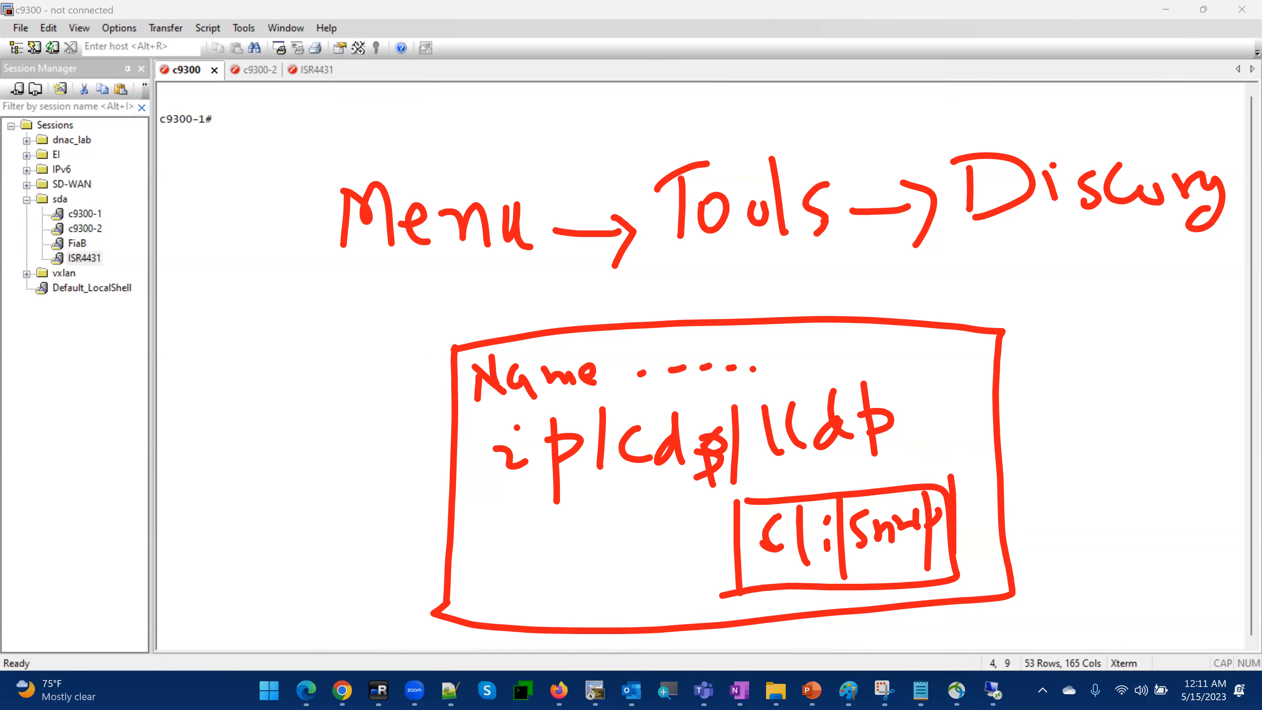
{"action": "left_click_drag", "start_coordinate": [206, 317], "coordinate": [206, 390]}
{"action": "left_click_drag", "start_coordinate": [242, 350], "coordinate": [250, 370]}
{"action": "left_click", "coordinate": [249, 313]}
{"action": "mouse_move", "coordinate": [274, 309]}
{"action": "left_mouse_down"}
{"action": "mouse_move", "coordinate": [290, 370]}
{"action": "mouse_move", "coordinate": [317, 366]}
{"action": "mouse_move", "coordinate": [313, 327]}
{"action": "left_mouse_up"}
{"action": "left_click_drag", "start_coordinate": [196, 426], "coordinate": [342, 369]}
{"action": "mouse_move", "coordinate": [177, 454]}
{"action": "left_mouse_down"}
{"action": "mouse_move", "coordinate": [183, 506]}
{"action": "mouse_move", "coordinate": [169, 490]}
{"action": "mouse_move", "coordinate": [201, 504]}
{"action": "left_mouse_up"}
{"action": "mouse_move", "coordinate": [215, 441]}
{"action": "left_mouse_down"}
{"action": "mouse_move", "coordinate": [231, 480]}
{"action": "mouse_move", "coordinate": [257, 468]}
{"action": "mouse_move", "coordinate": [280, 476]}
{"action": "left_mouse_up"}
{"action": "left_click_drag", "start_coordinate": [174, 560], "coordinate": [311, 518]}
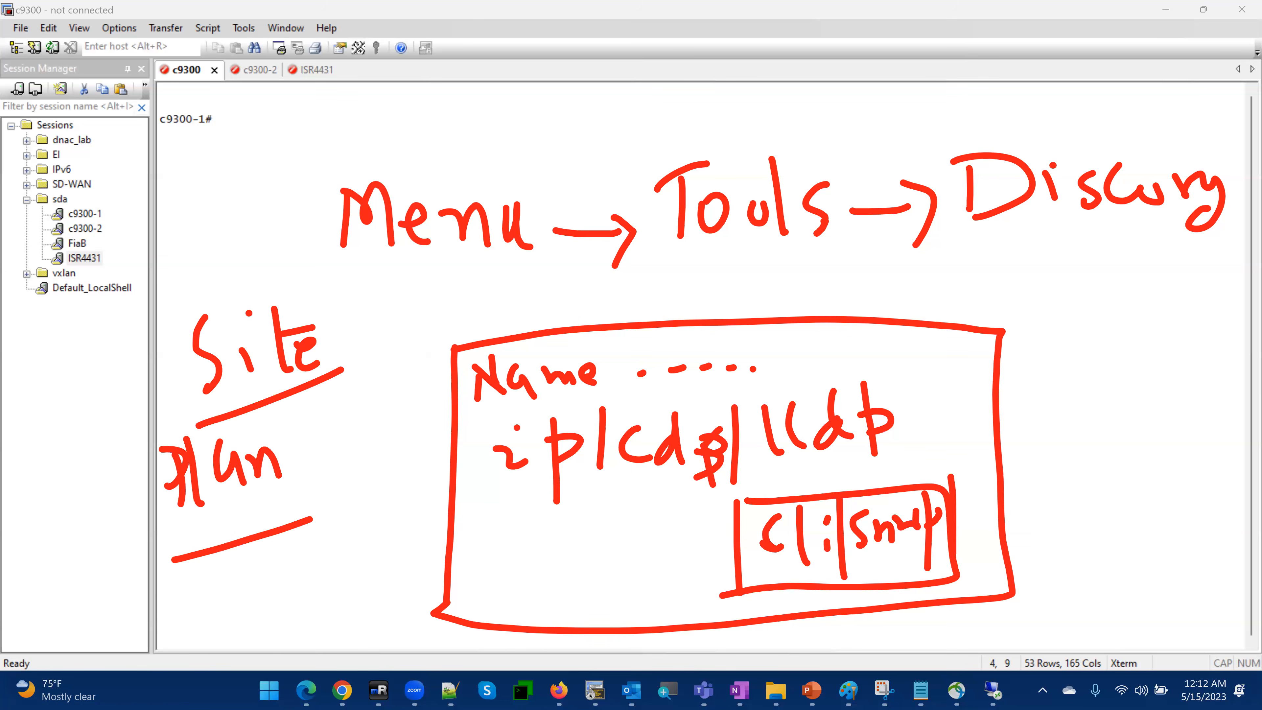
{"action": "key", "text": "ctrl+z"}
{"action": "key", "text": "ctrl+z"}
{"action": "key", "text": "ctrl+z"}
{"action": "key", "text": "ctrl+z"}
{"action": "key", "text": "ctrl+z"}
{"action": "key", "text": "ctrl+z"}
{"action": "key", "text": "ctrl+z"}
{"action": "key", "text": "ctrl+z"}
{"action": "key", "text": "ctrl+z"}
{"action": "key", "text": "ctrl+z"}
{"action": "key", "text": "ctrl+z"}
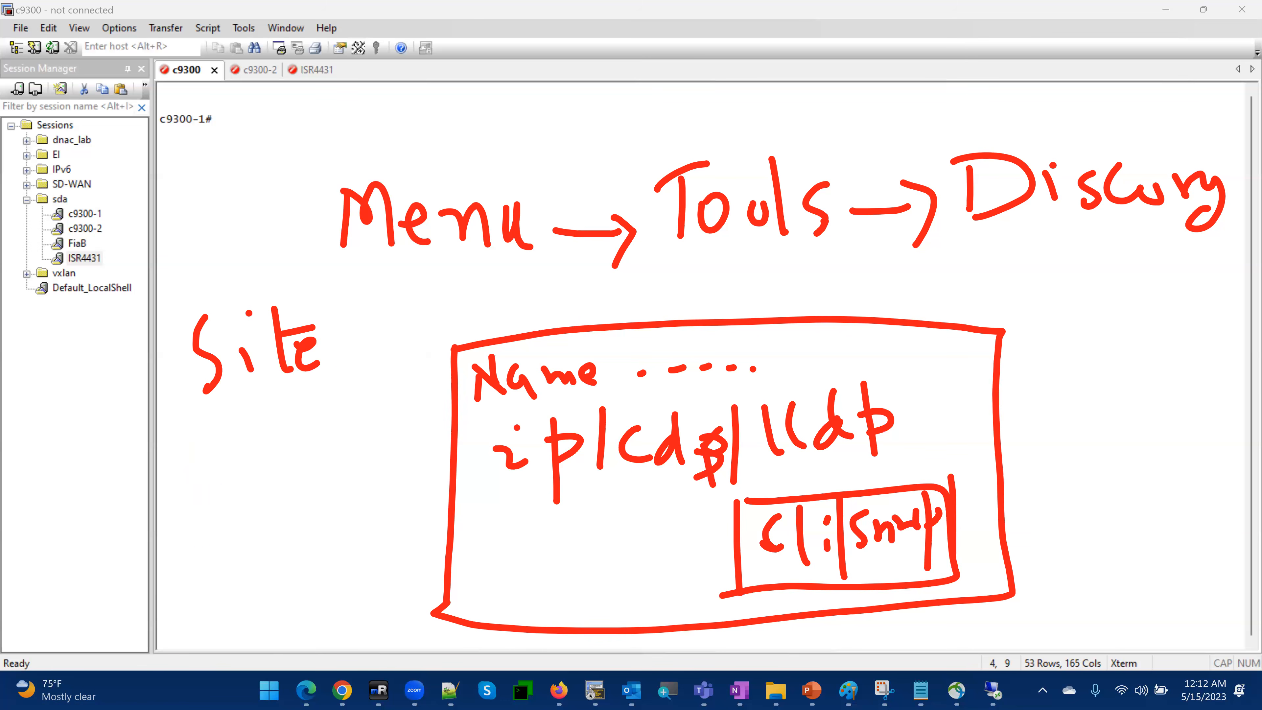
{"action": "key", "text": "ctrl+z"}
{"action": "key", "text": "ctrl+z"}
{"action": "key", "text": "ctrl+z"}
{"action": "key", "text": "ctrl+z"}
{"action": "key", "text": "ctrl+z"}
{"action": "key", "text": "ctrl+z"}
{"action": "key", "text": "ctrl+z"}
{"action": "key", "text": "ctrl+z"}
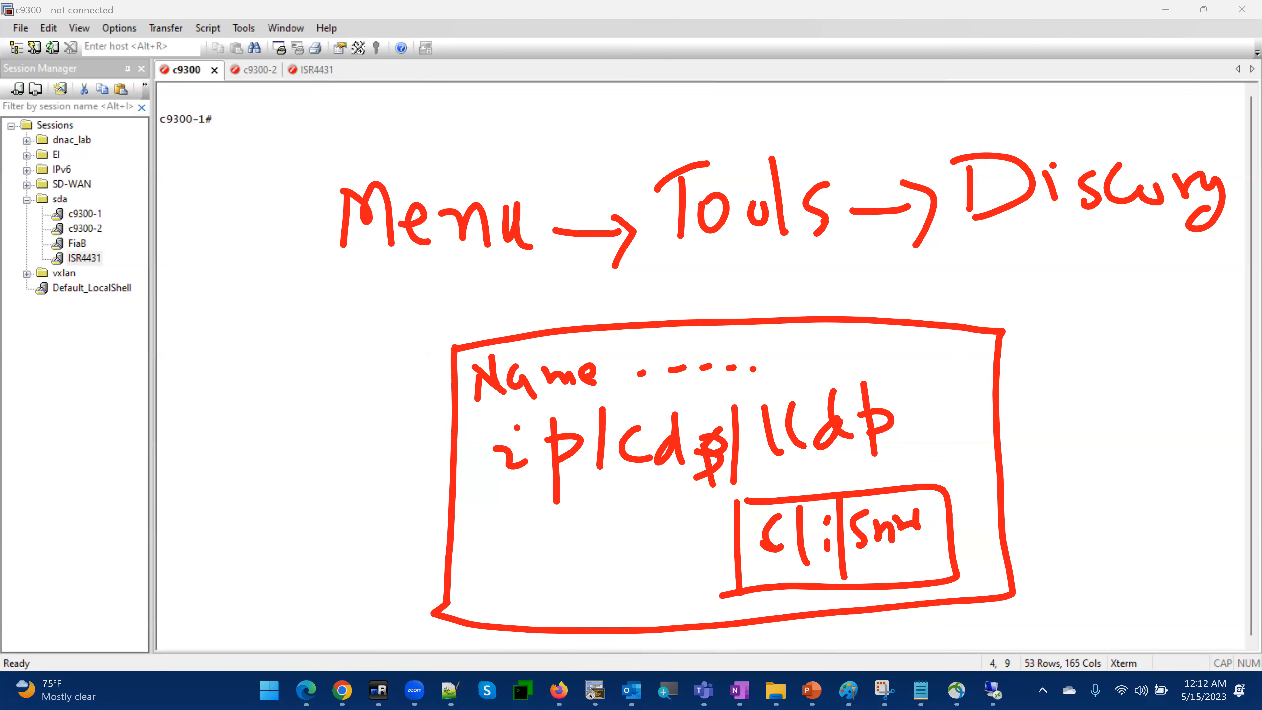
{"action": "key", "text": "ctrl+z"}
{"action": "key", "text": "ctrl+z"}
{"action": "key", "text": "ctrl+z"}
{"action": "key", "text": "ctrl+z"}
{"action": "key", "text": "ctrl+z"}
{"action": "key", "text": "ctrl+z"}
{"action": "key", "text": "ctrl+z"}
{"action": "key", "text": "ctrl+z"}
{"action": "key", "text": "ctrl+z"}
{"action": "key", "text": "ctrl+z"}
{"action": "key", "text": "ctrl+z"}
{"action": "key", "text": "ctrl+z"}
{"action": "key", "text": "ctrl+z"}
{"action": "key", "text": "ctrl+z"}
{"action": "key", "text": "ctrl+z"}
{"action": "key", "text": "ctrl+z"}
{"action": "key", "text": "ctrl+z"}
{"action": "key", "text": "ctrl+z"}
{"action": "key", "text": "ctrl+z"}
{"action": "key", "text": "ctrl+z"}
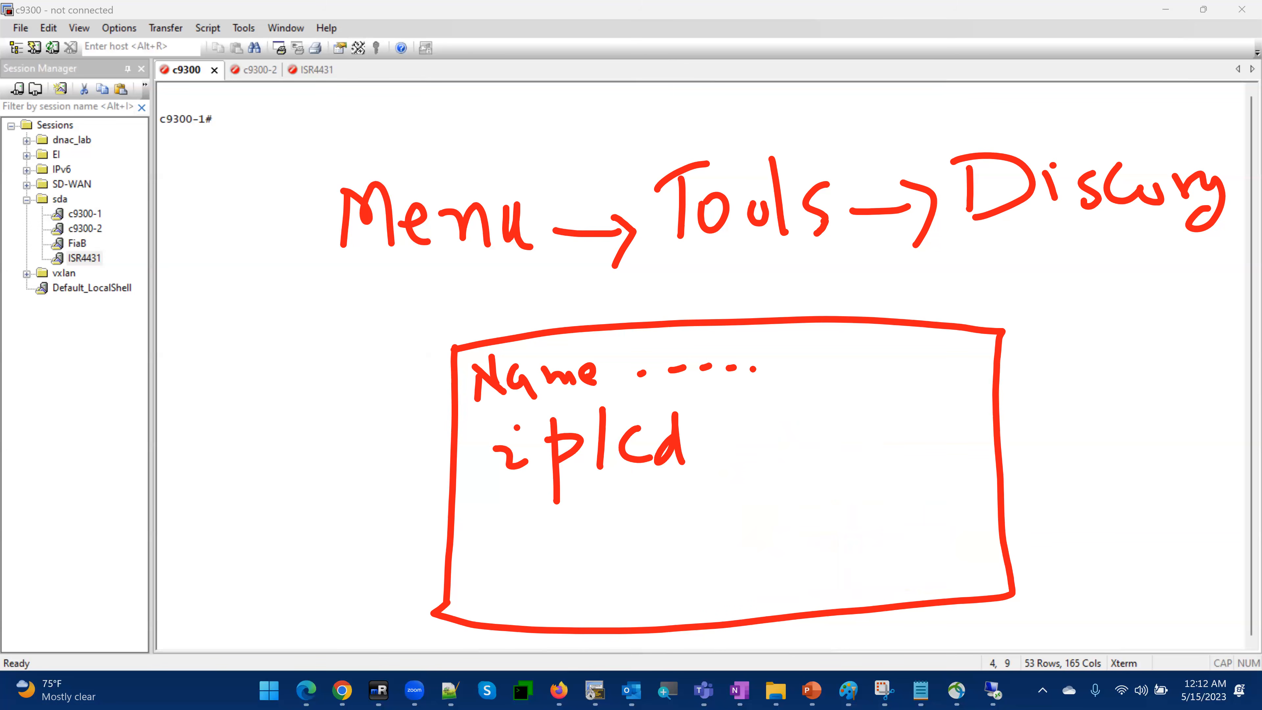
{"action": "key", "text": "ctrl+z"}
{"action": "key", "text": "ctrl+z"}
{"action": "key", "text": "ctrl+z"}
{"action": "key", "text": "ctrl+z"}
{"action": "key", "text": "ctrl+z"}
{"action": "key", "text": "ctrl+z"}
{"action": "key", "text": "ctrl+z"}
{"action": "key", "text": "ctrl+z"}
{"action": "key", "text": "ctrl+z"}
{"action": "key", "text": "ctrl+z"}
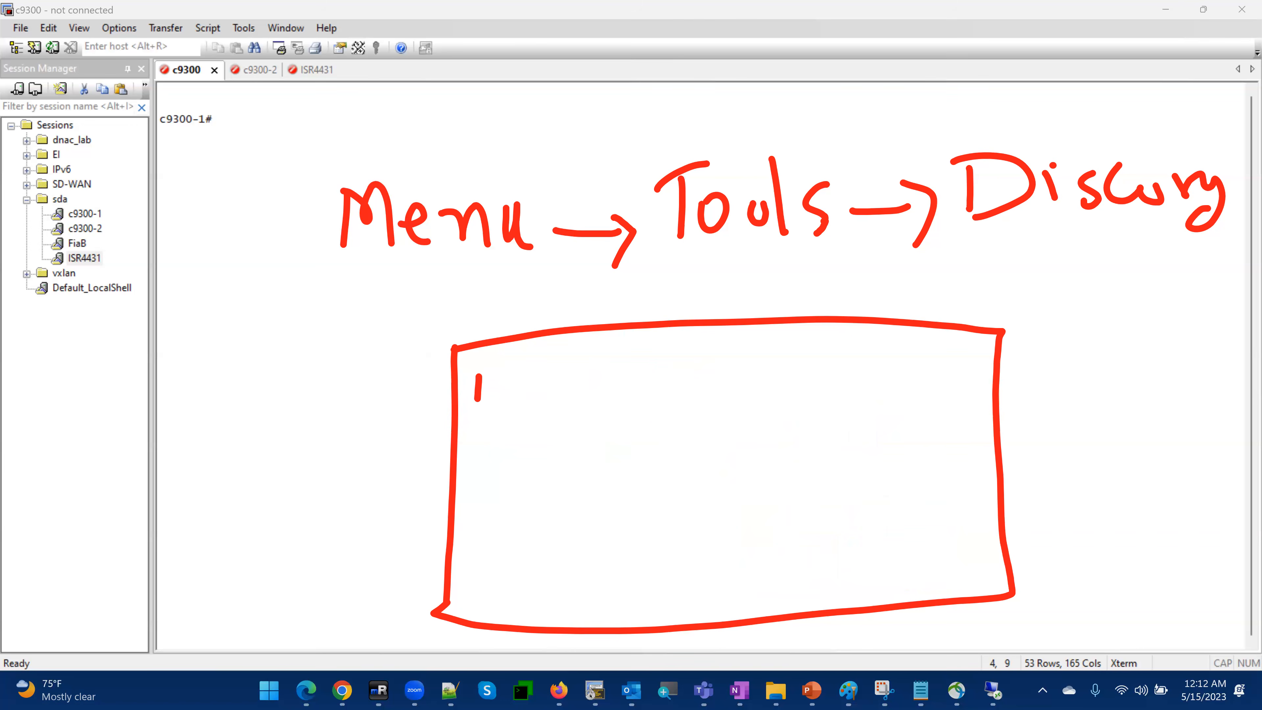
{"action": "key", "text": "ctrl+z"}
{"action": "key", "text": "ctrl+z"}
{"action": "key", "text": "ctrl+z"}
{"action": "key", "text": "ctrl+z"}
{"action": "key", "text": "ctrl+z"}
{"action": "key", "text": "ctrl+z"}
{"action": "key", "text": "ctrl+z"}
{"action": "key", "text": "ctrl+z"}
{"action": "key", "text": "ctrl+z"}
{"action": "key", "text": "ctrl+z"}
{"action": "key", "text": "ctrl+z"}
{"action": "key", "text": "ctrl+z"}
{"action": "key", "text": "ctrl+z"}
{"action": "key", "text": "ctrl+z"}
{"action": "key", "text": "ctrl+z"}
{"action": "key", "text": "ctrl+z"}
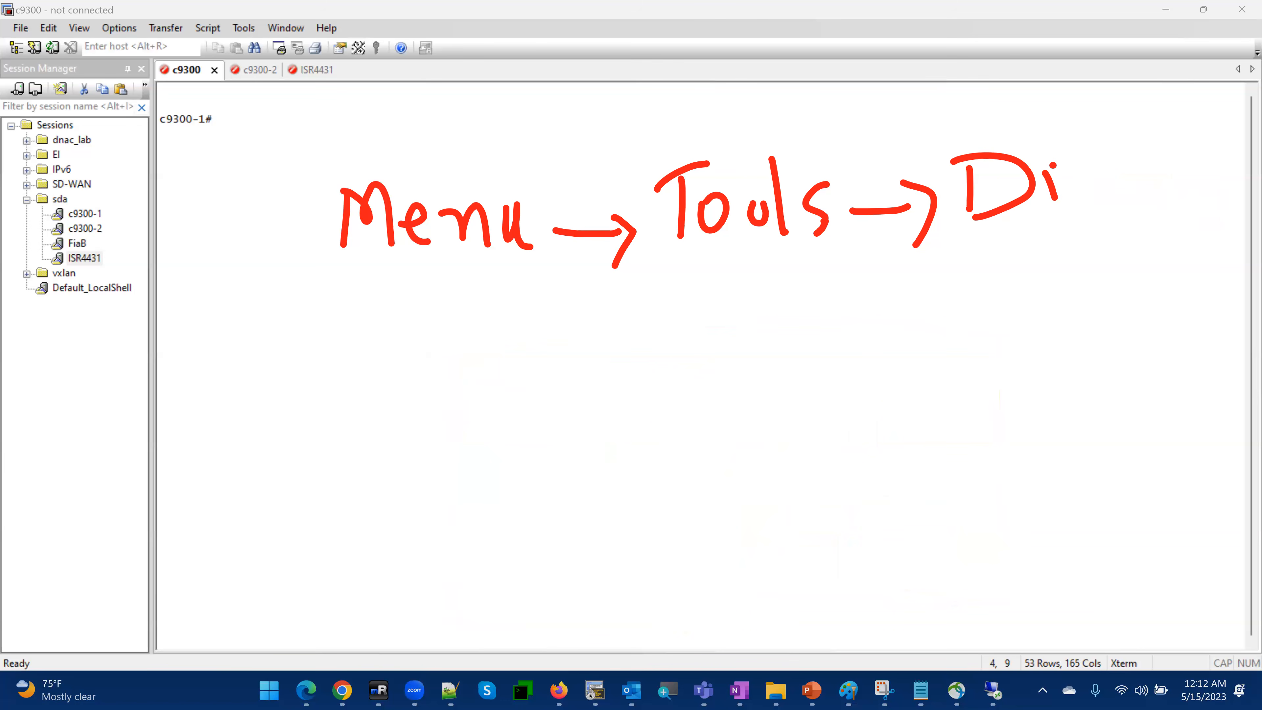
{"action": "key", "text": "ctrl+z"}
{"action": "key", "text": "ctrl+z"}
{"action": "key", "text": "ctrl+z"}
{"action": "key", "text": "ctrl+z"}
{"action": "key", "text": "ctrl+z"}
{"action": "key", "text": "ctrl+z"}
{"action": "key", "text": "ctrl+z"}
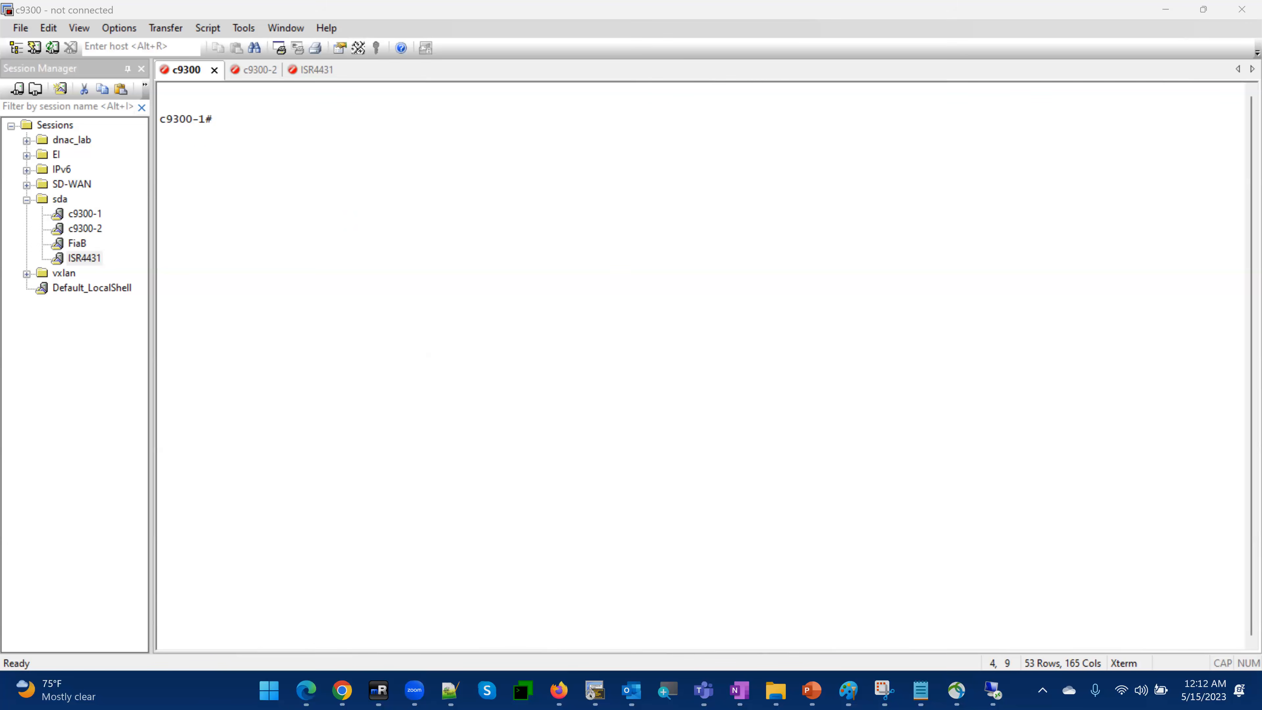
Handwrite 'Design' below the c9300-1# prompt
{"action": "mouse_move", "coordinate": [232, 144]}
{"action": "left_mouse_down"}
{"action": "mouse_move", "coordinate": [237, 212]}
{"action": "mouse_move", "coordinate": [273, 210]}
{"action": "mouse_move", "coordinate": [215, 226]}
{"action": "left_mouse_up"}
{"action": "mouse_move", "coordinate": [306, 195]}
{"action": "left_mouse_down"}
{"action": "mouse_move", "coordinate": [325, 161]}
{"action": "mouse_move", "coordinate": [338, 221]}
{"action": "left_mouse_up"}
{"action": "mouse_move", "coordinate": [387, 148]}
{"action": "left_mouse_down"}
{"action": "mouse_move", "coordinate": [355, 171]}
{"action": "mouse_move", "coordinate": [369, 209]}
{"action": "left_mouse_up"}
{"action": "mouse_move", "coordinate": [405, 167]}
{"action": "left_mouse_down"}
{"action": "mouse_move", "coordinate": [398, 195]}
{"action": "mouse_move", "coordinate": [439, 169]}
{"action": "mouse_move", "coordinate": [431, 189]}
{"action": "mouse_move", "coordinate": [506, 185]}
{"action": "left_mouse_up"}
{"action": "left_click", "coordinate": [412, 154]}
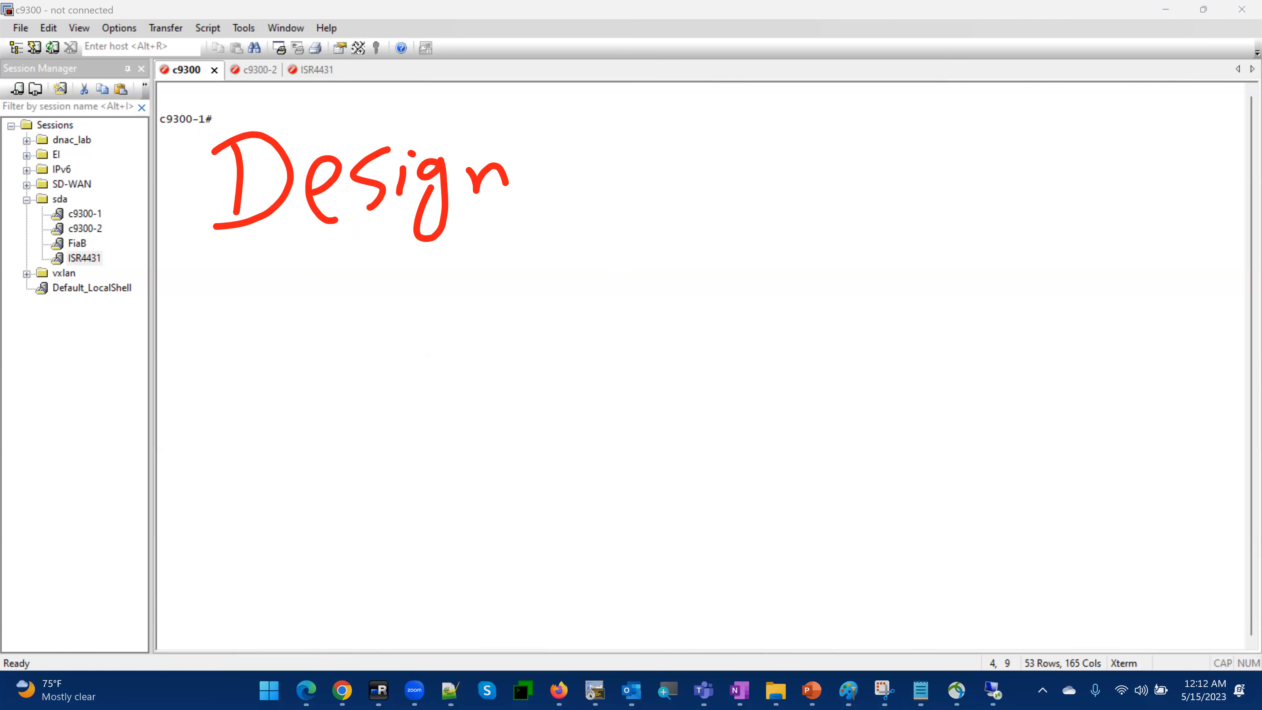
Handwrite 'Provision' below Design
{"action": "left_click_drag", "start_coordinate": [244, 308], "coordinate": [250, 378]}
{"action": "mouse_move", "coordinate": [233, 297]}
{"action": "left_mouse_down"}
{"action": "mouse_move", "coordinate": [256, 333]}
{"action": "mouse_move", "coordinate": [304, 337]}
{"action": "mouse_move", "coordinate": [321, 323]}
{"action": "left_mouse_up"}
{"action": "mouse_move", "coordinate": [343, 320]}
{"action": "left_mouse_down"}
{"action": "mouse_move", "coordinate": [347, 351]}
{"action": "mouse_move", "coordinate": [359, 322]}
{"action": "left_mouse_up"}
{"action": "left_click_drag", "start_coordinate": [373, 313], "coordinate": [397, 309]}
{"action": "left_click_drag", "start_coordinate": [417, 311], "coordinate": [419, 329]}
{"action": "left_click_drag", "start_coordinate": [414, 297], "coordinate": [443, 349]}
{"action": "left_click_drag", "start_coordinate": [468, 307], "coordinate": [480, 340]}
{"action": "mouse_move", "coordinate": [467, 290]}
{"action": "left_mouse_down"}
{"action": "mouse_move", "coordinate": [508, 318]}
{"action": "mouse_move", "coordinate": [571, 329]}
{"action": "left_mouse_up"}
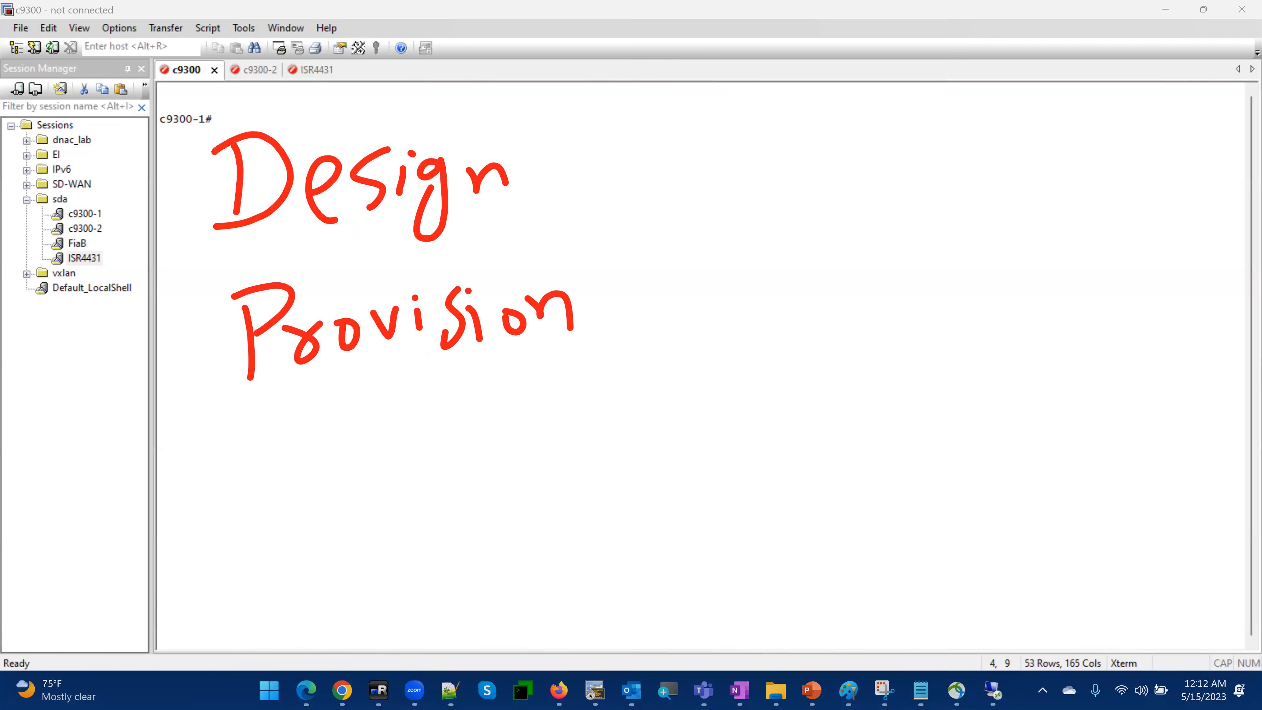
Handwrite 'Assurance' below Provision and draw an arrow after Provision
{"action": "mouse_move", "coordinate": [292, 420]}
{"action": "left_mouse_down"}
{"action": "mouse_move", "coordinate": [289, 478]}
{"action": "mouse_move", "coordinate": [332, 486]}
{"action": "left_mouse_up"}
{"action": "left_click_drag", "start_coordinate": [294, 457], "coordinate": [320, 442]}
{"action": "mouse_move", "coordinate": [373, 409]}
{"action": "left_mouse_down"}
{"action": "mouse_move", "coordinate": [343, 467]}
{"action": "mouse_move", "coordinate": [376, 466]}
{"action": "left_mouse_up"}
{"action": "mouse_move", "coordinate": [413, 407]}
{"action": "left_mouse_down"}
{"action": "mouse_move", "coordinate": [437, 417]}
{"action": "mouse_move", "coordinate": [440, 443]}
{"action": "left_mouse_up"}
{"action": "mouse_move", "coordinate": [447, 415]}
{"action": "left_mouse_down"}
{"action": "mouse_move", "coordinate": [487, 390]}
{"action": "mouse_move", "coordinate": [507, 440]}
{"action": "mouse_move", "coordinate": [554, 437]}
{"action": "left_mouse_up"}
{"action": "left_click", "coordinate": [584, 386]}
{"action": "left_click_drag", "start_coordinate": [584, 387], "coordinate": [621, 433]}
{"action": "left_click_drag", "start_coordinate": [542, 354], "coordinate": [629, 350]}
{"action": "left_click_drag", "start_coordinate": [628, 330], "coordinate": [649, 378]}
Handwrite 'Policy' after the Provision arrow
{"action": "left_click_drag", "start_coordinate": [706, 300], "coordinate": [722, 380]}
{"action": "mouse_move", "coordinate": [700, 288]}
{"action": "left_mouse_down"}
{"action": "mouse_move", "coordinate": [722, 285]}
{"action": "mouse_move", "coordinate": [716, 330]}
{"action": "mouse_move", "coordinate": [760, 327]}
{"action": "left_mouse_up"}
{"action": "left_click_drag", "start_coordinate": [797, 283], "coordinate": [804, 363]}
{"action": "left_click_drag", "start_coordinate": [825, 321], "coordinate": [833, 351]}
{"action": "left_click", "coordinate": [830, 303]}
{"action": "left_click_drag", "start_coordinate": [849, 300], "coordinate": [872, 339]}
{"action": "mouse_move", "coordinate": [880, 313]}
{"action": "left_mouse_down"}
{"action": "mouse_move", "coordinate": [887, 334]}
{"action": "mouse_move", "coordinate": [895, 321]}
{"action": "left_mouse_up"}
{"action": "left_click_drag", "start_coordinate": [894, 321], "coordinate": [904, 366]}
Handwrite 'Tools' below Assurance
{"action": "mouse_move", "coordinate": [398, 523]}
{"action": "left_mouse_down"}
{"action": "mouse_move", "coordinate": [395, 584]}
{"action": "mouse_move", "coordinate": [443, 494]}
{"action": "left_mouse_up"}
{"action": "mouse_move", "coordinate": [456, 568]}
{"action": "left_mouse_down"}
{"action": "mouse_move", "coordinate": [455, 551]}
{"action": "mouse_move", "coordinate": [481, 546]}
{"action": "left_mouse_up"}
{"action": "left_click_drag", "start_coordinate": [512, 489], "coordinate": [524, 557]}
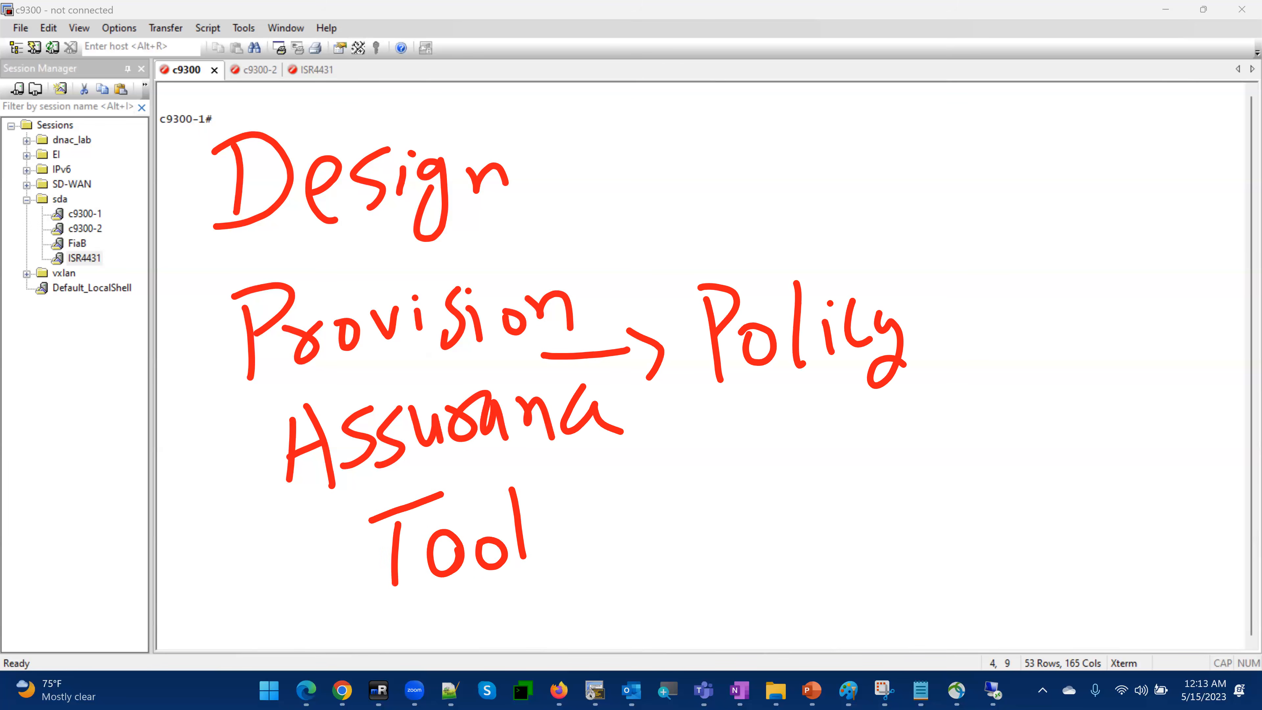
{"action": "left_click_drag", "start_coordinate": [561, 502], "coordinate": [548, 558]}
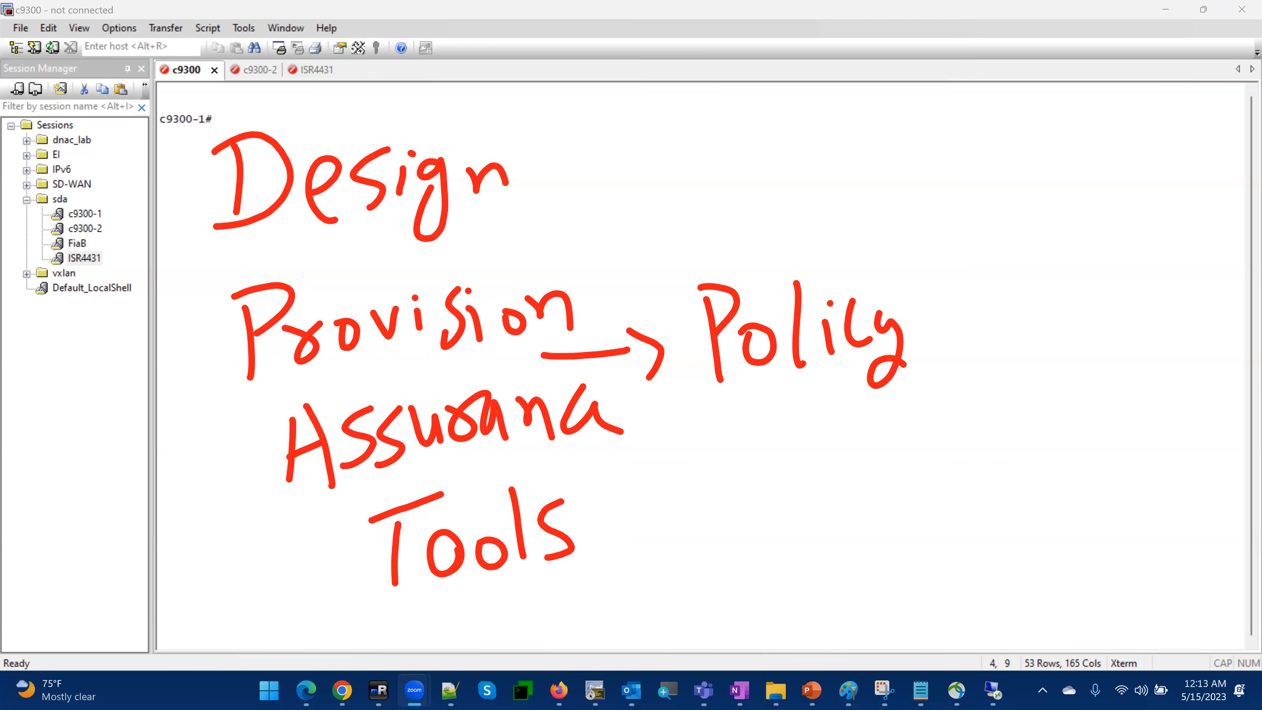
Draw an arrow after Design and write 'Plan' beside it
{"action": "mouse_move", "coordinate": [556, 194]}
{"action": "left_mouse_down"}
{"action": "mouse_move", "coordinate": [622, 191]}
{"action": "mouse_move", "coordinate": [602, 225]}
{"action": "left_mouse_up"}
{"action": "left_click_drag", "start_coordinate": [678, 104], "coordinate": [690, 232]}
{"action": "mouse_move", "coordinate": [676, 165]}
{"action": "left_mouse_down"}
{"action": "mouse_move", "coordinate": [696, 148]}
{"action": "mouse_move", "coordinate": [693, 171]}
{"action": "left_mouse_up"}
{"action": "left_click_drag", "start_coordinate": [737, 97], "coordinate": [759, 201]}
{"action": "mouse_move", "coordinate": [804, 144]}
{"action": "left_mouse_down"}
{"action": "mouse_move", "coordinate": [826, 191]}
{"action": "mouse_move", "coordinate": [890, 137]}
{"action": "mouse_move", "coordinate": [924, 197]}
{"action": "left_mouse_up"}
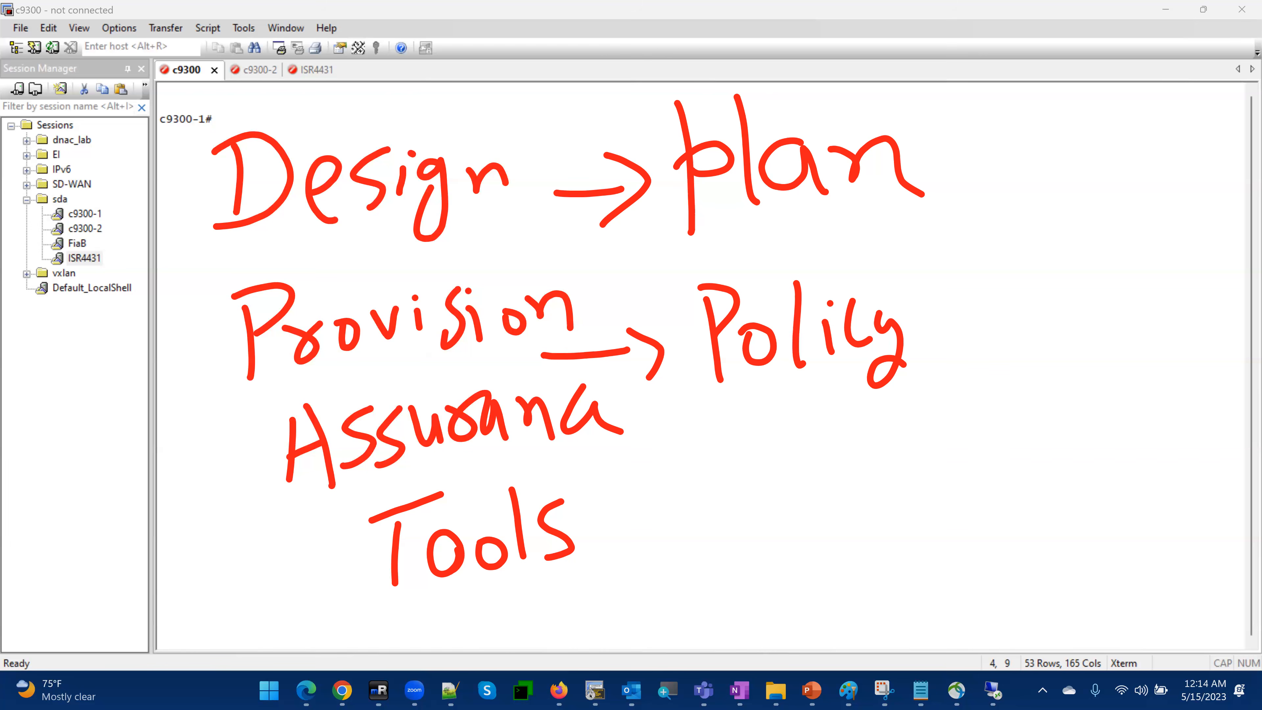
Draw an arrow after Plan and bracket the Provision, Assurance and Tools notes
{"action": "left_click_drag", "start_coordinate": [939, 161], "coordinate": [1075, 164]}
{"action": "mouse_move", "coordinate": [1049, 128]}
{"action": "left_mouse_down"}
{"action": "mouse_move", "coordinate": [1061, 135]}
{"action": "mouse_move", "coordinate": [1057, 235]}
{"action": "left_mouse_up"}
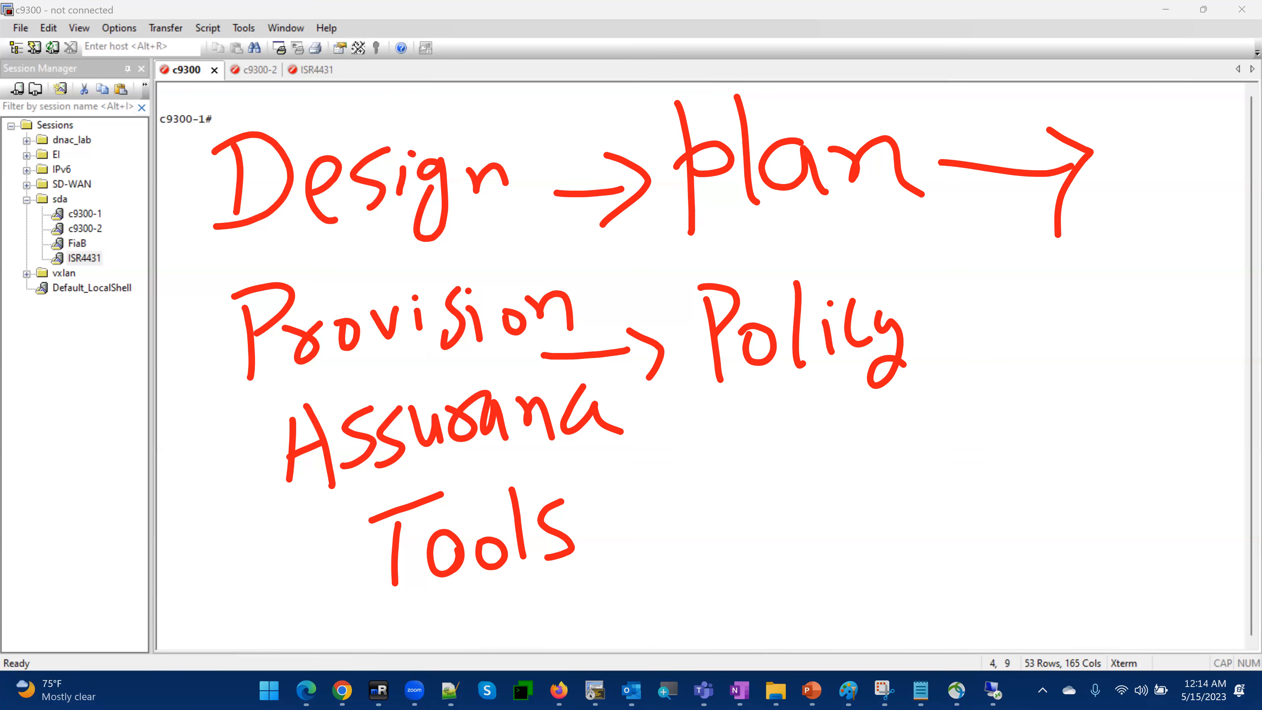
{"action": "mouse_move", "coordinate": [184, 261]}
{"action": "left_mouse_down"}
{"action": "mouse_move", "coordinate": [1086, 244]}
{"action": "mouse_move", "coordinate": [1206, 259]}
{"action": "mouse_move", "coordinate": [1190, 486]}
{"action": "mouse_move", "coordinate": [209, 530]}
{"action": "left_mouse_up"}
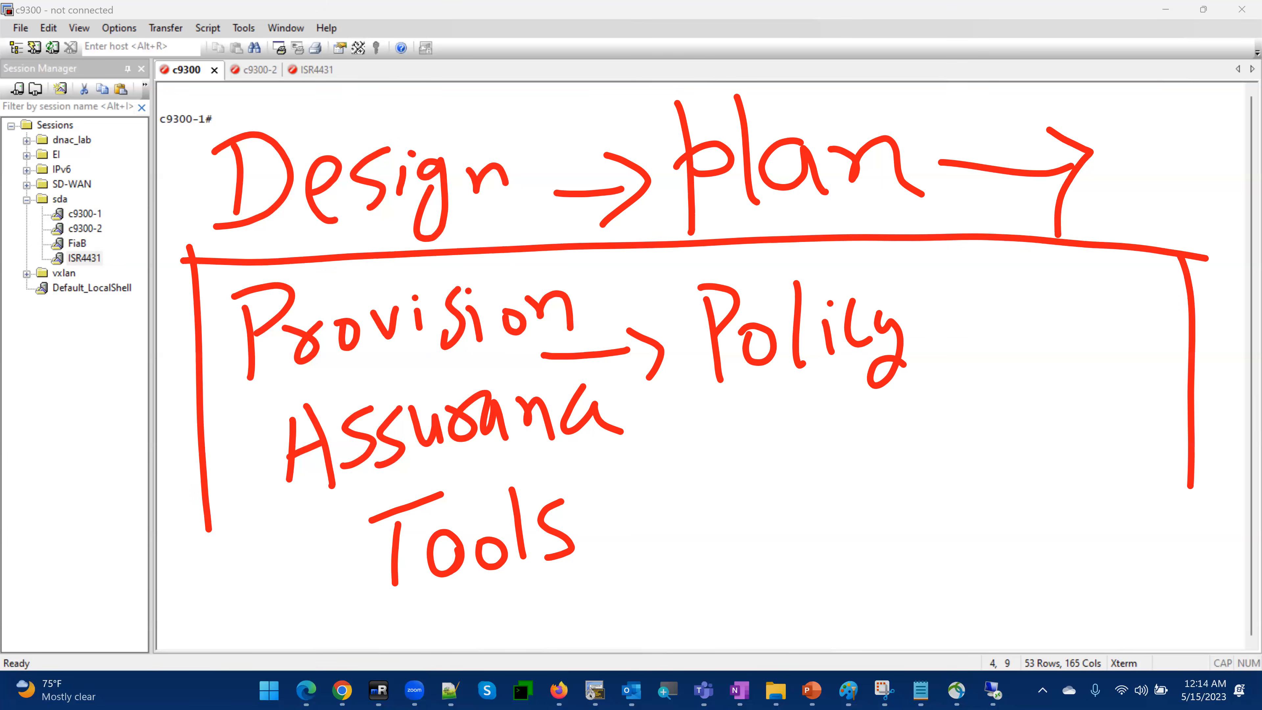
Tick Provision, Policy, Assurance and Tools, then erase all the handwriting
{"action": "left_click_drag", "start_coordinate": [204, 363], "coordinate": [313, 298]}
{"action": "left_click_drag", "start_coordinate": [657, 305], "coordinate": [766, 296]}
{"action": "left_click_drag", "start_coordinate": [251, 457], "coordinate": [323, 450]}
{"action": "left_click_drag", "start_coordinate": [279, 569], "coordinate": [369, 533]}
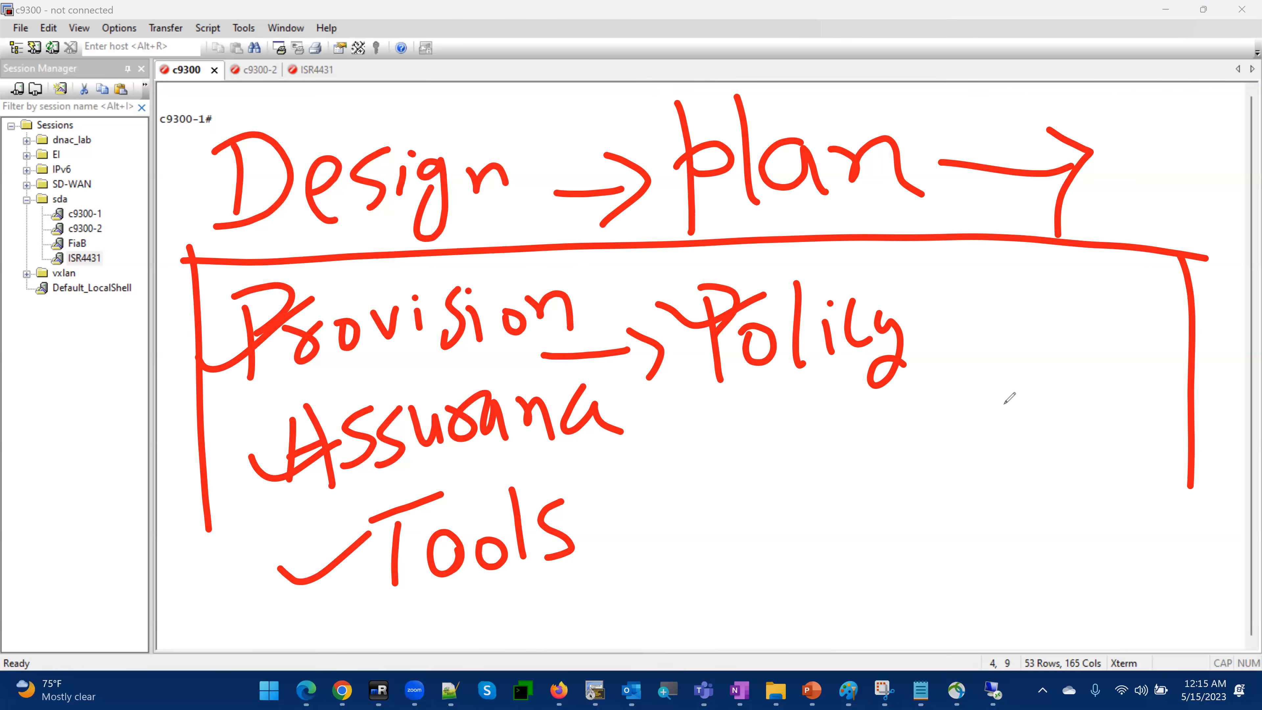
{"action": "key", "text": "Escape"}
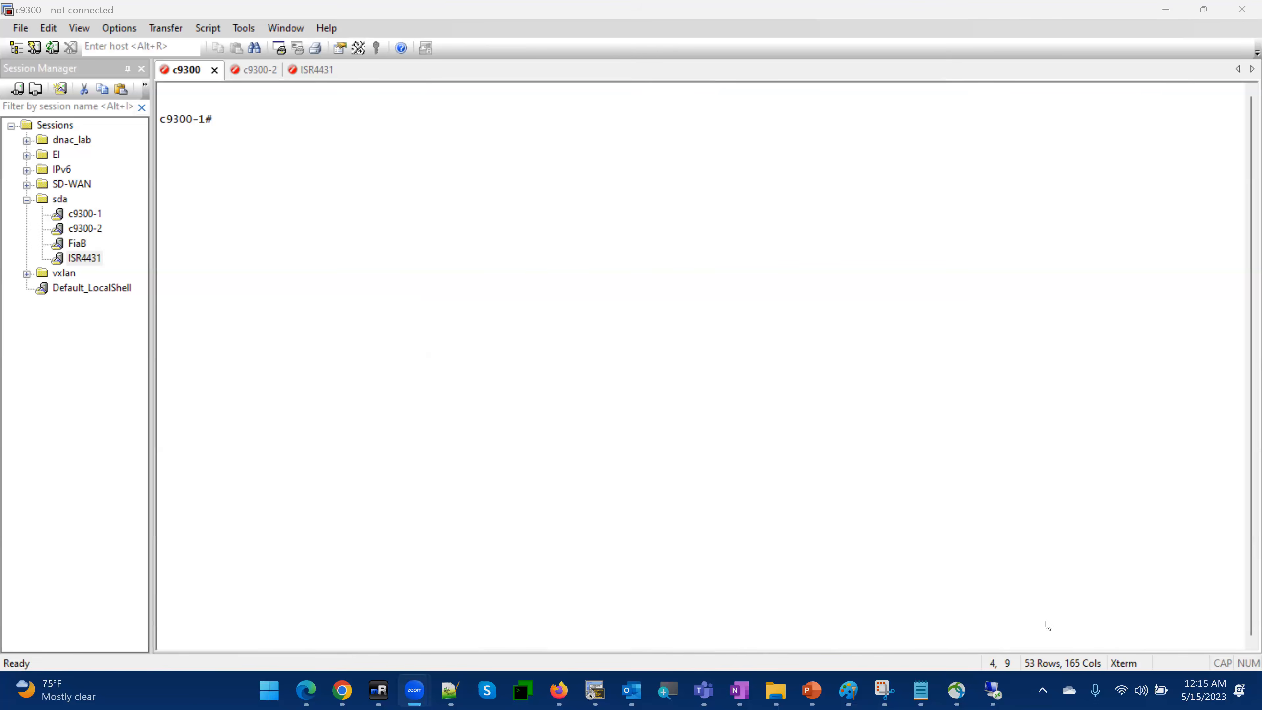
Log in to the ISE admin dashboard, then return to the DNA Center home tab in full screen
{"action": "mouse_move", "coordinate": [992, 693]}
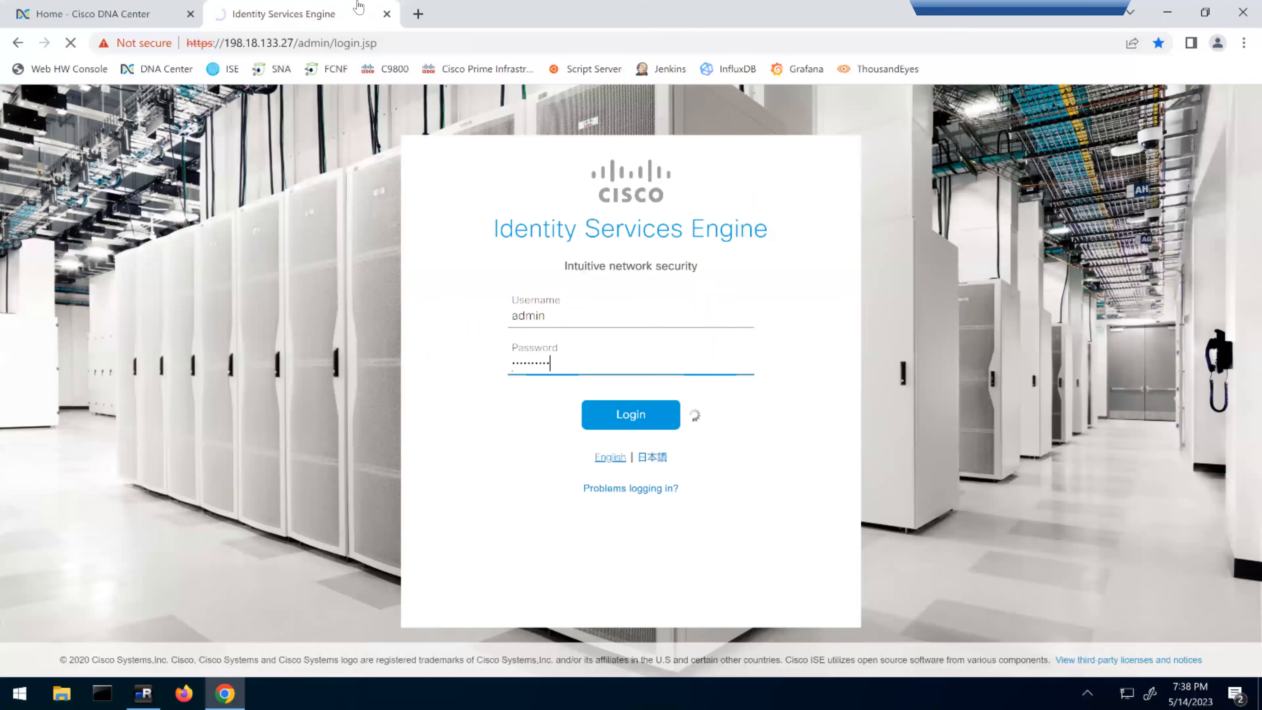
{"action": "left_click", "coordinate": [630, 416]}
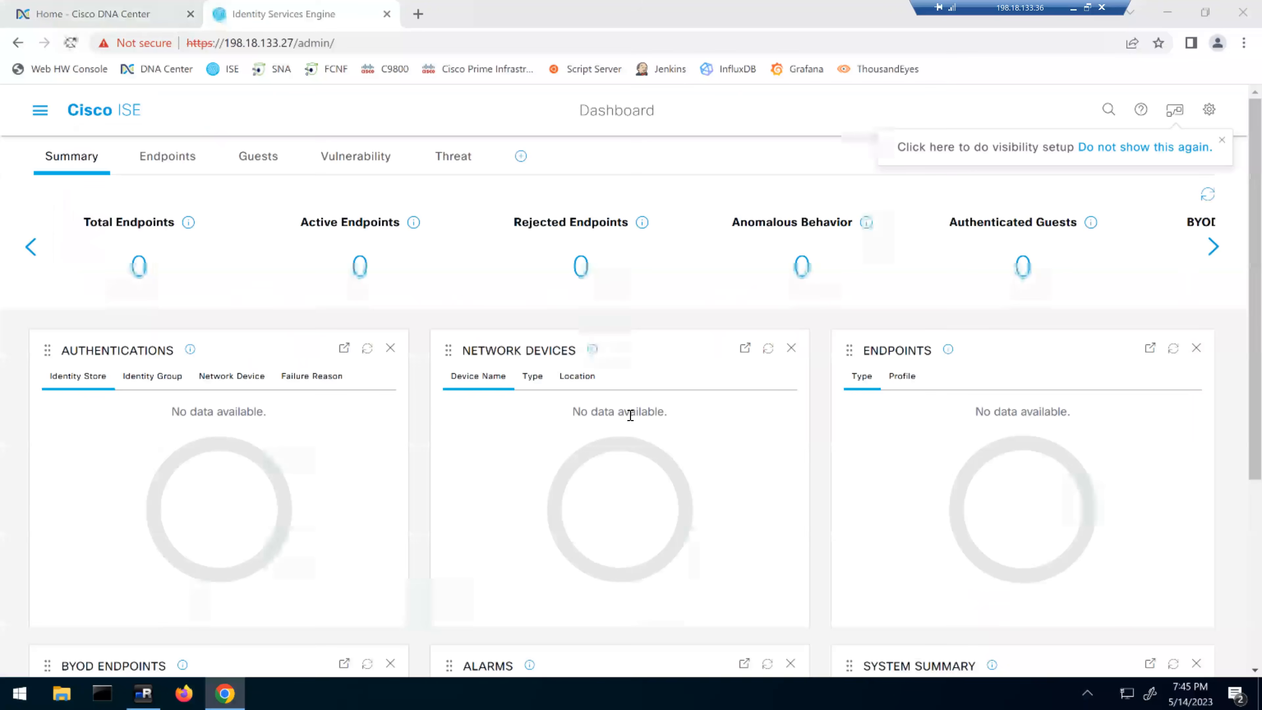
{"action": "left_click", "coordinate": [134, 20]}
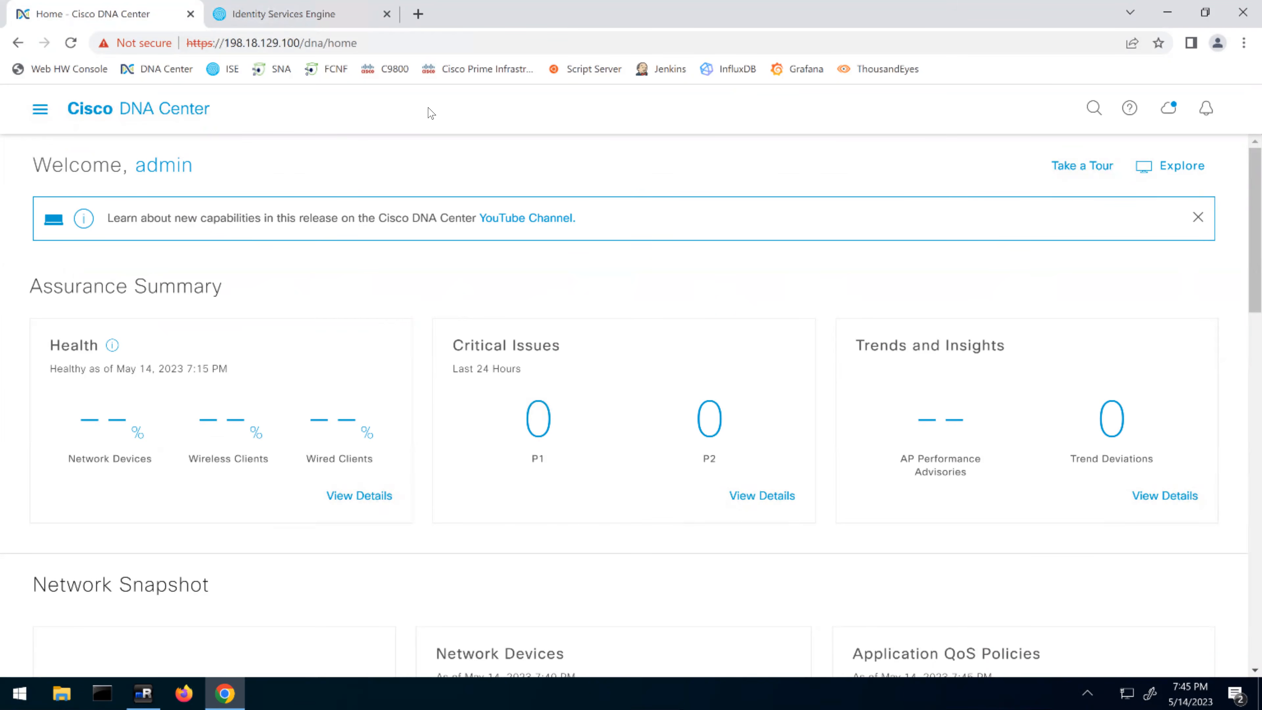
{"action": "left_click", "coordinate": [333, 20]}
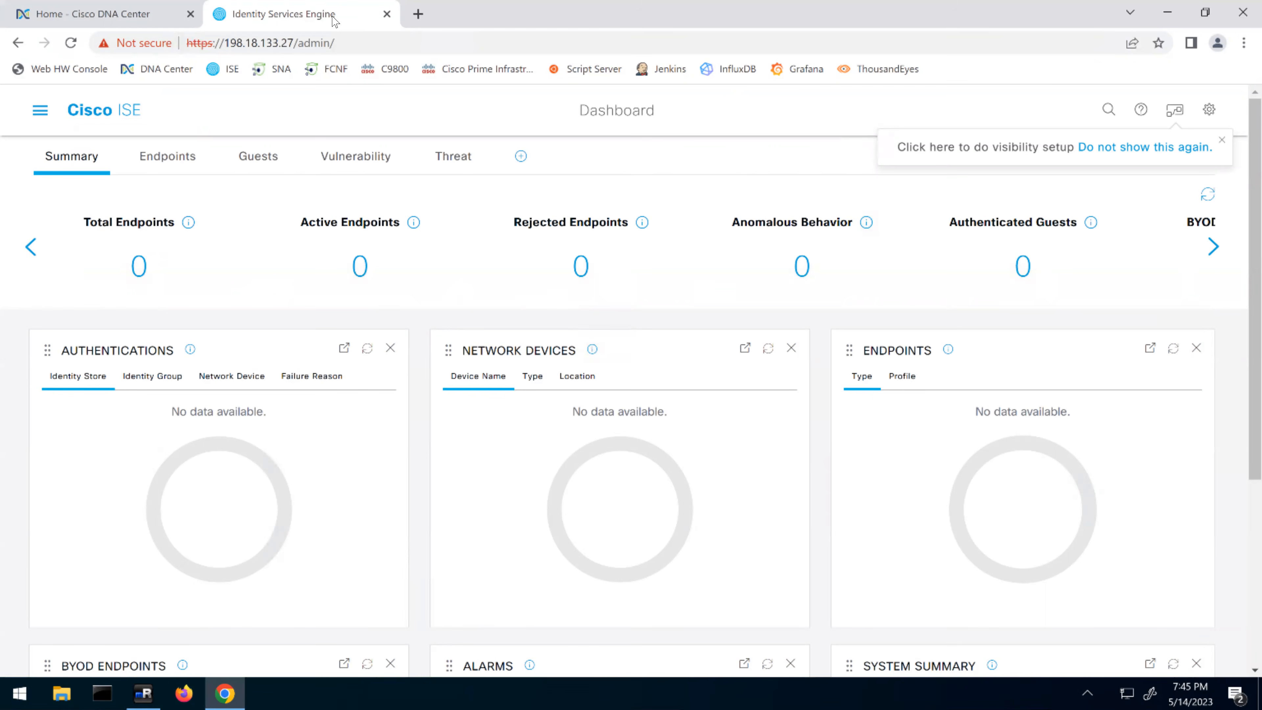
{"action": "left_click", "coordinate": [144, 18]}
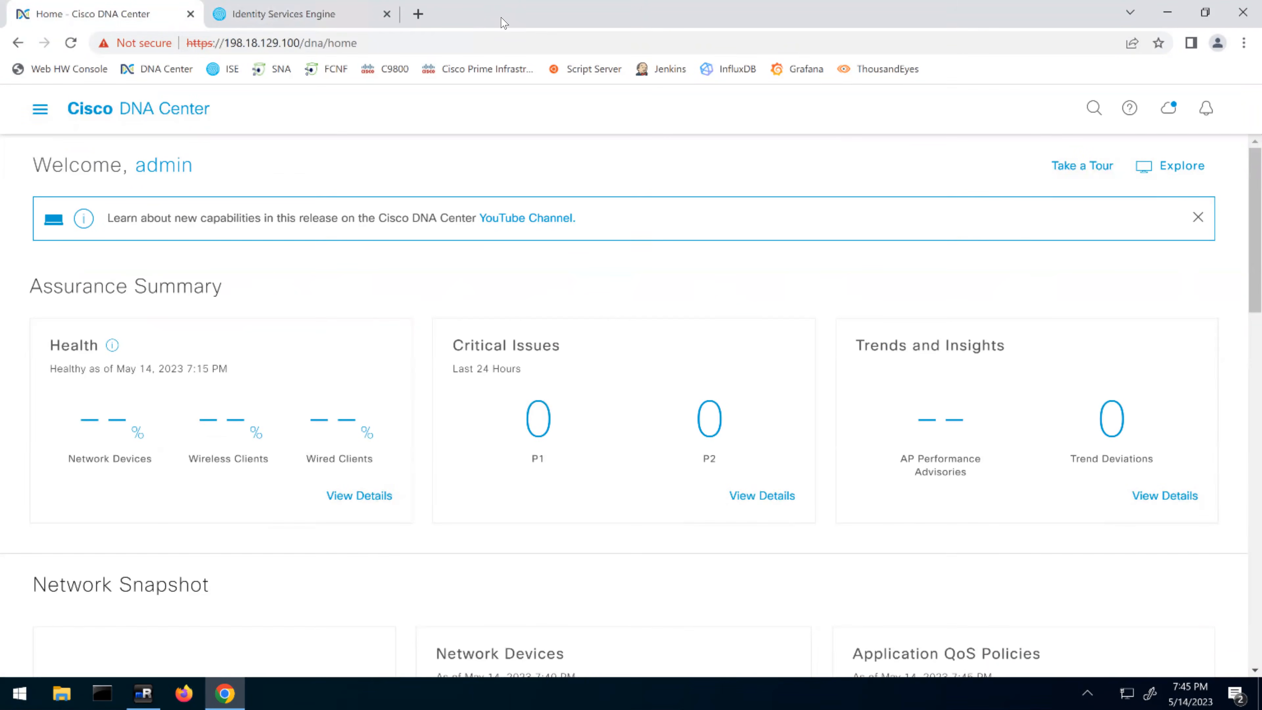
{"action": "key", "text": "F11"}
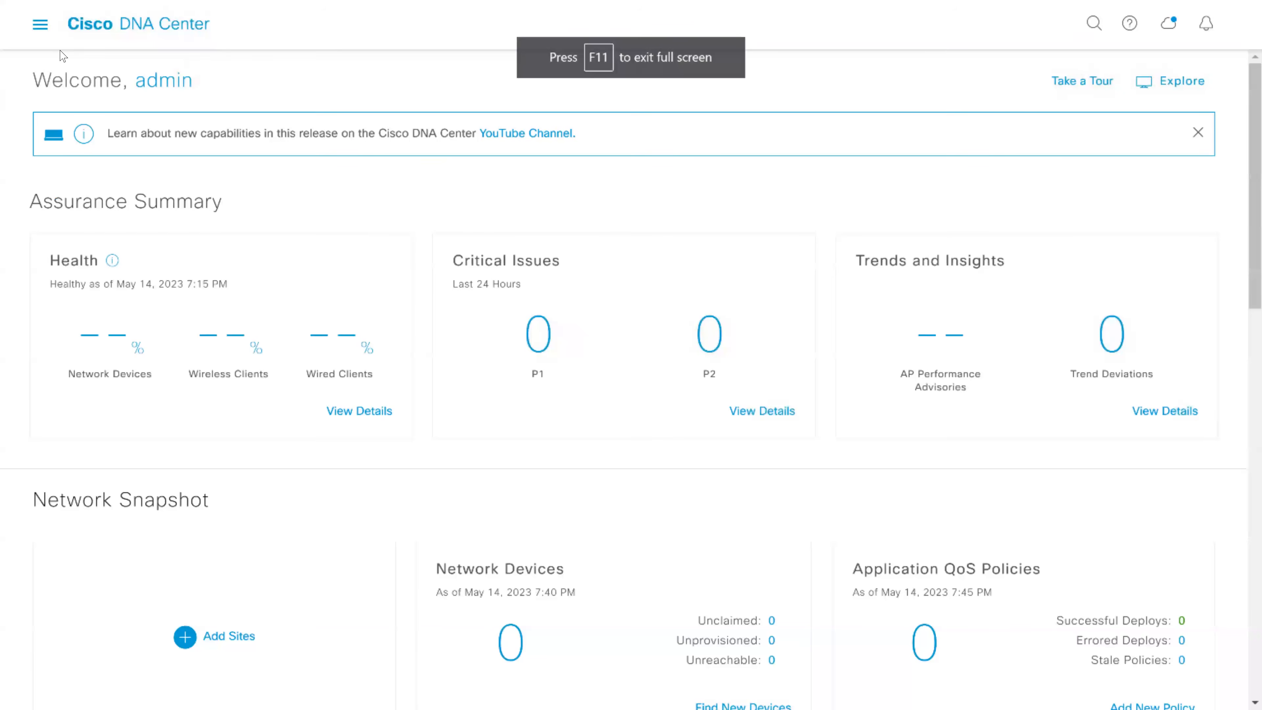
Go to the Design > Network Hierarchy page
{"action": "left_click", "coordinate": [39, 26]}
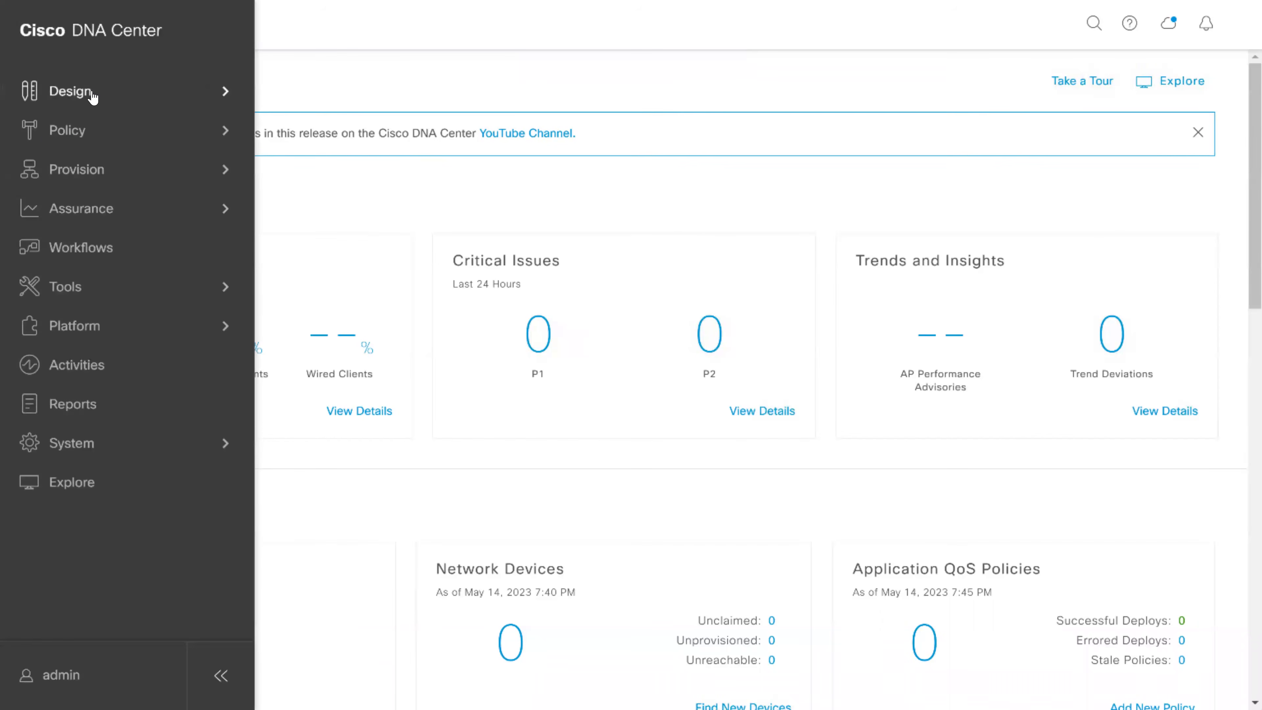
{"action": "mouse_move", "coordinate": [92, 97]}
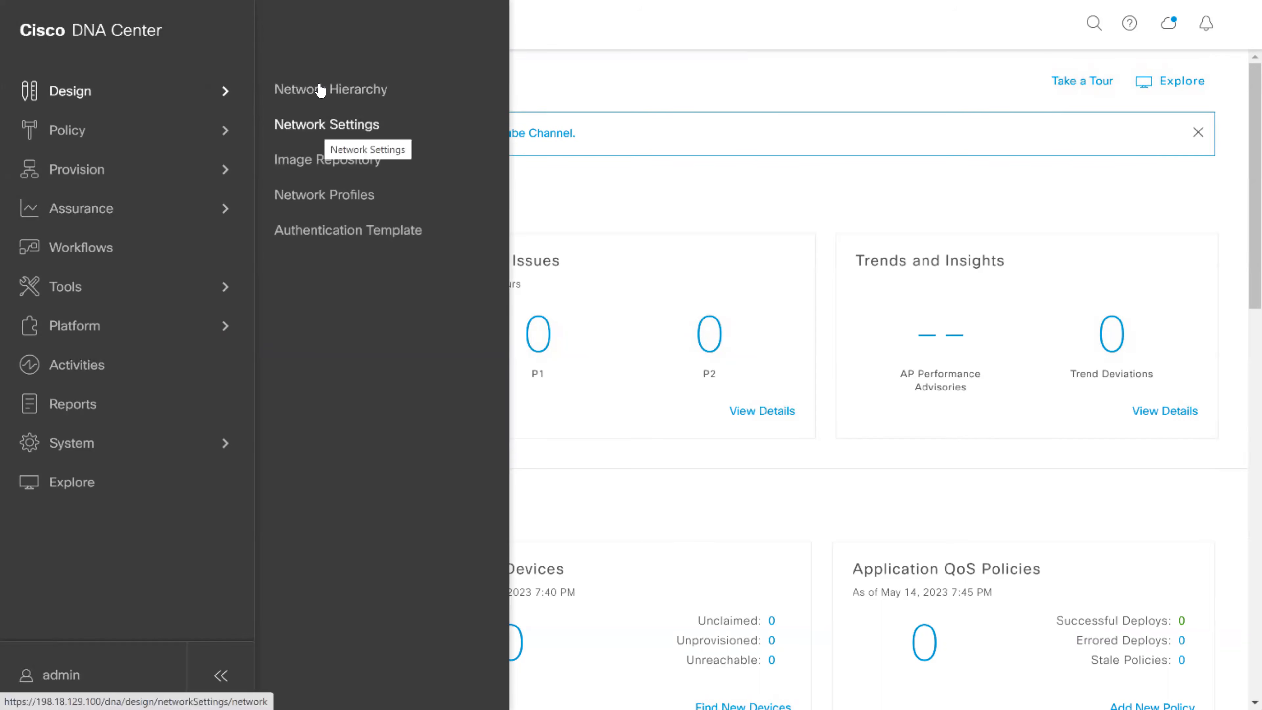
{"action": "left_click", "coordinate": [320, 90]}
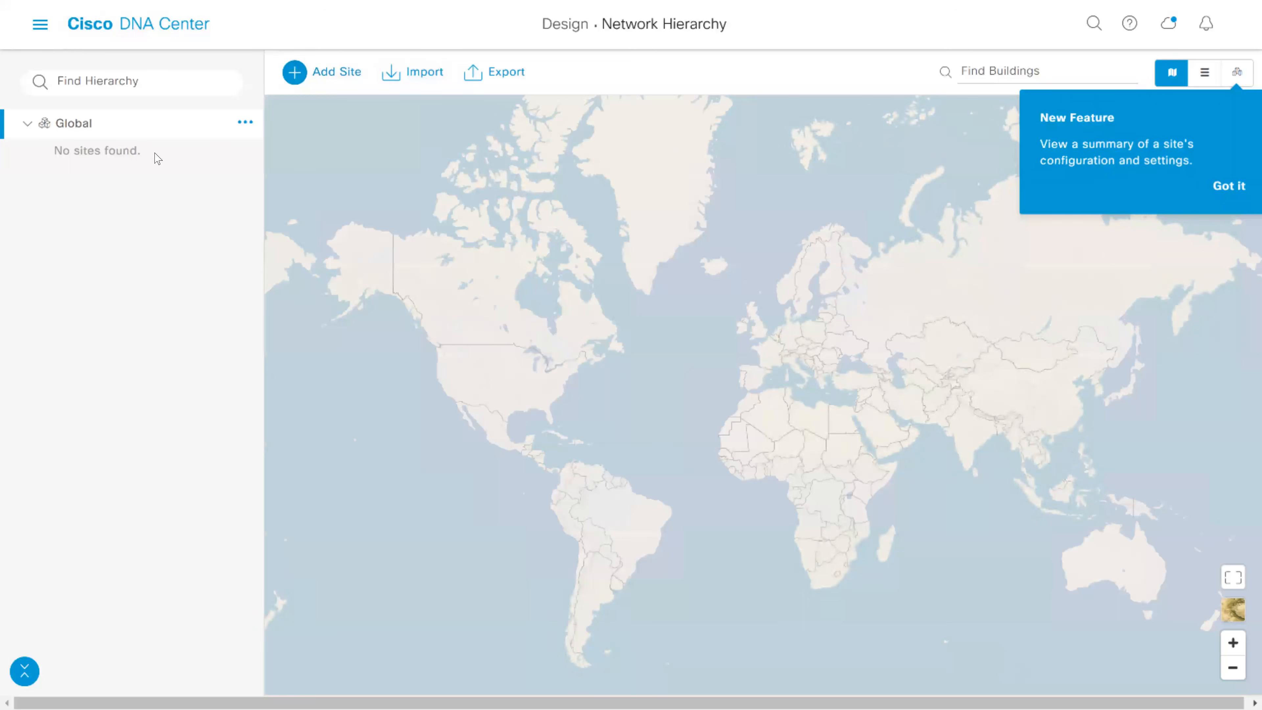
Add an area named NY under Global
{"action": "left_click", "coordinate": [246, 122]}
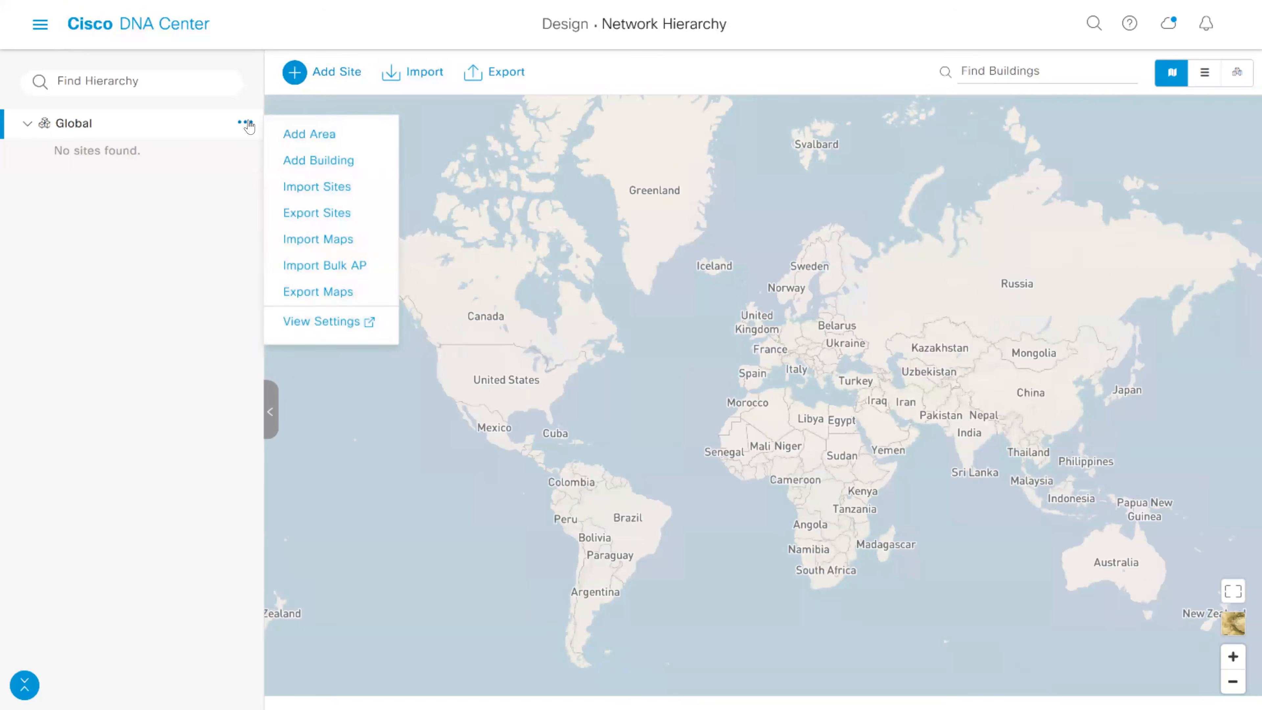
{"action": "left_click", "coordinate": [299, 135]}
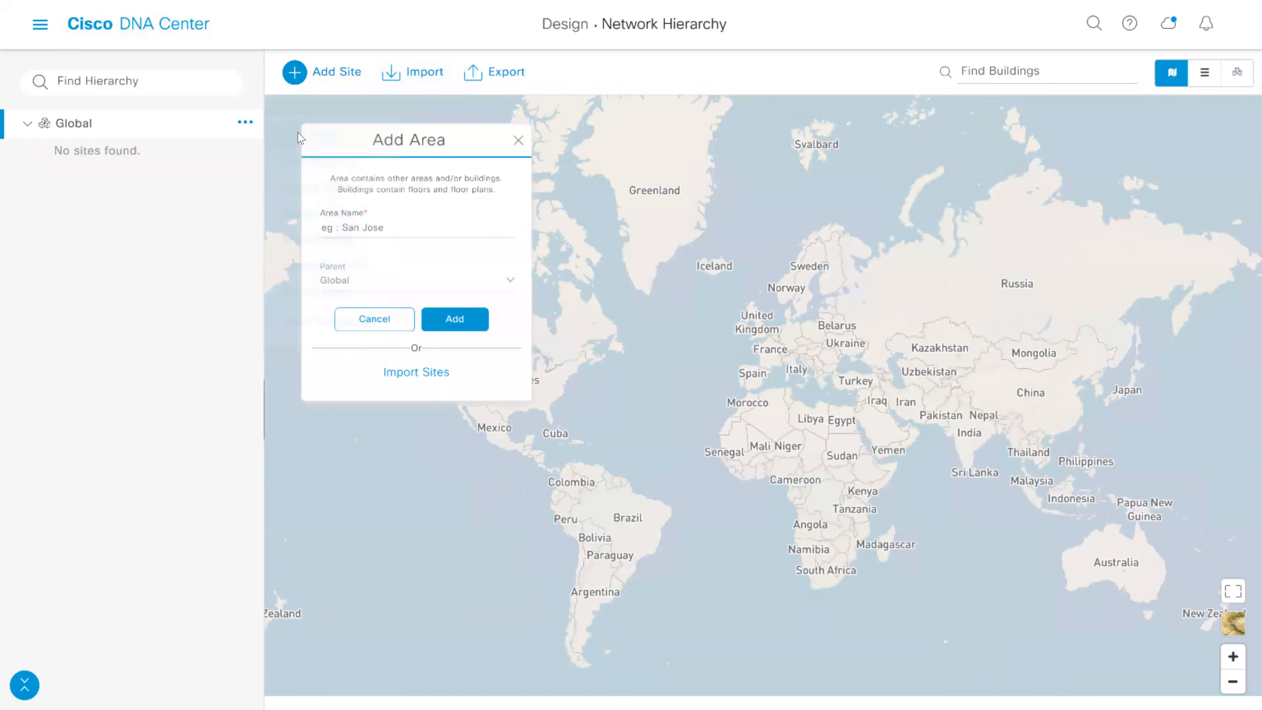
{"action": "left_click", "coordinate": [381, 224]}
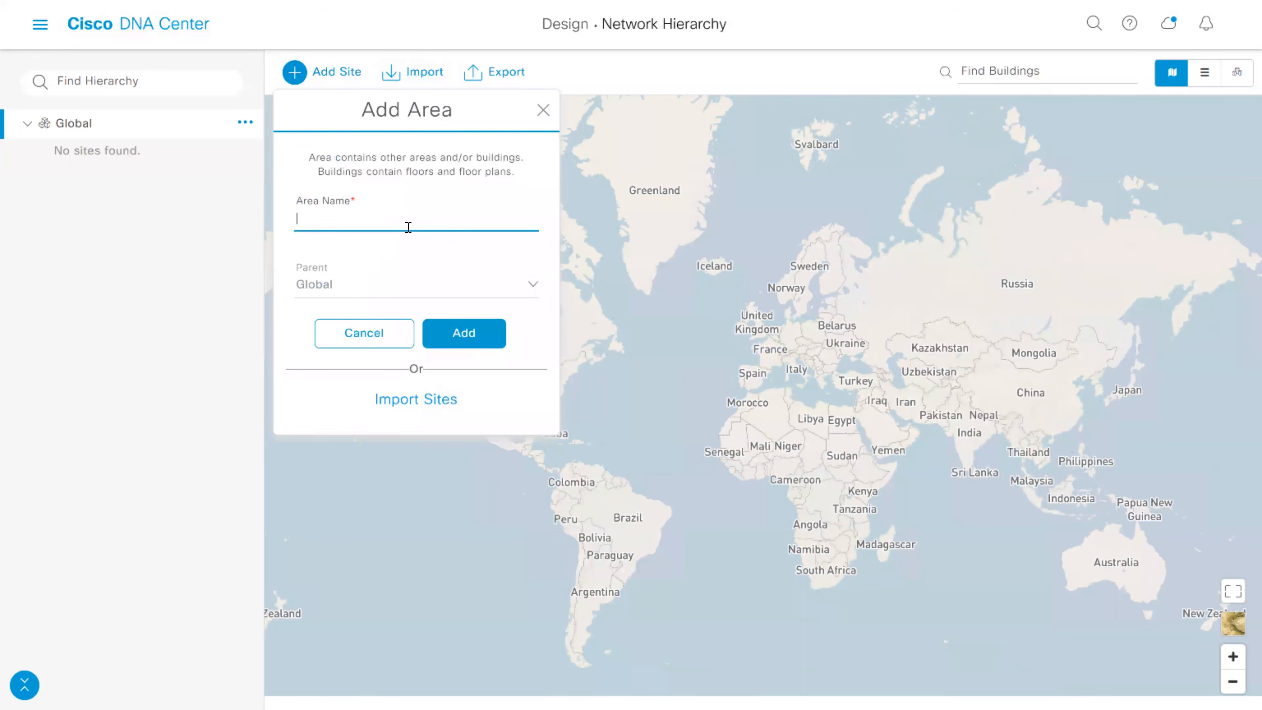
{"action": "type", "text": "NY"}
{"action": "left_click", "coordinate": [473, 332]}
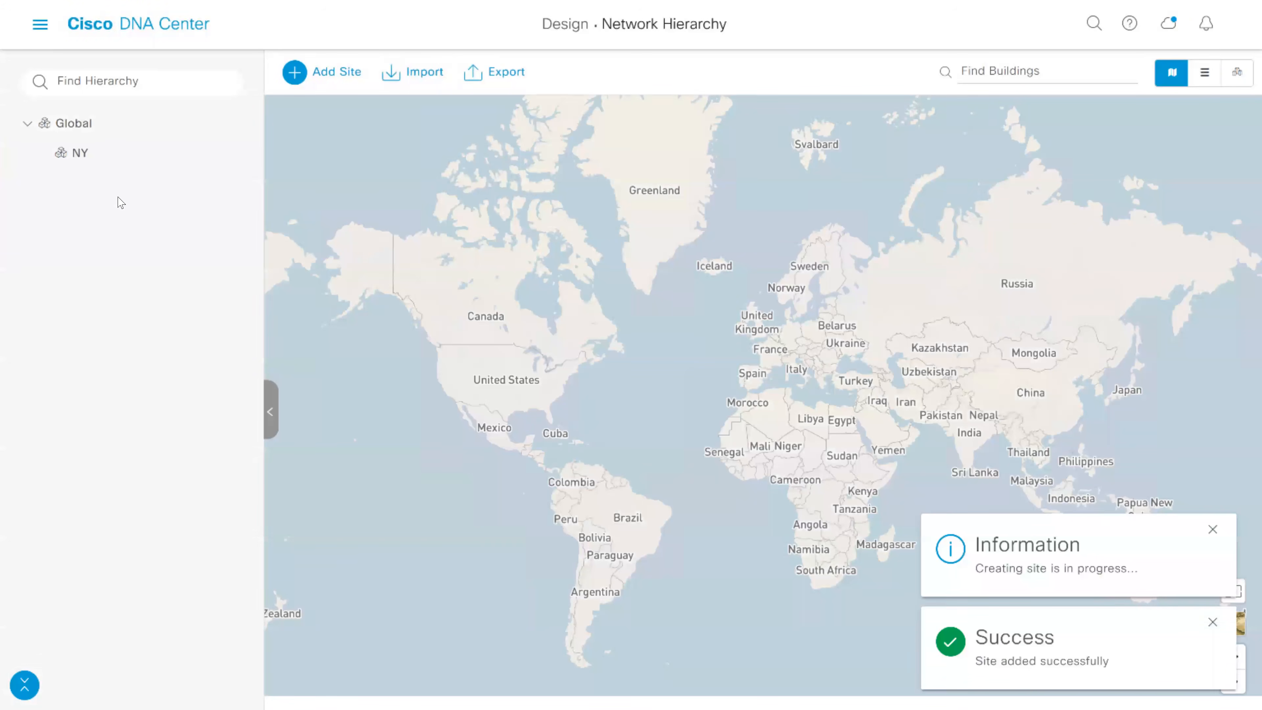
{"action": "left_click", "coordinate": [245, 157]}
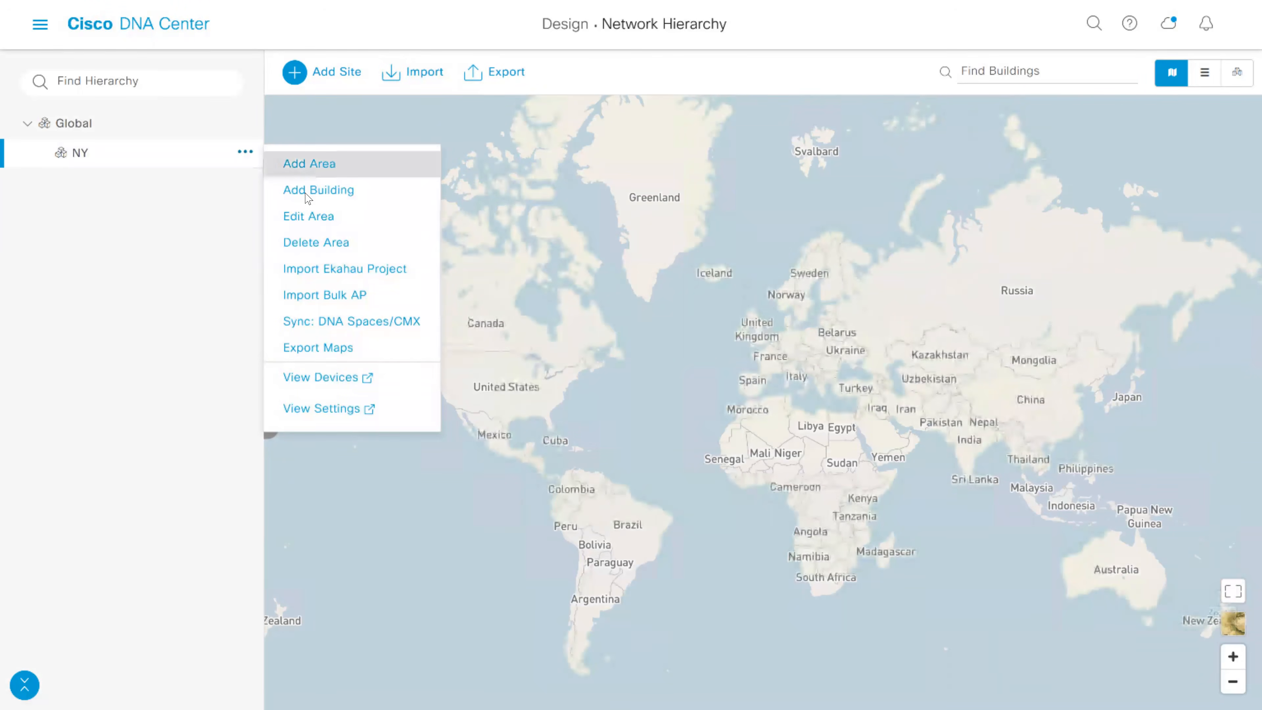
Create building Branch1 under NY with latitude 34 and longitude -121
{"action": "left_click", "coordinate": [306, 193]}
{"action": "left_click", "coordinate": [328, 209]}
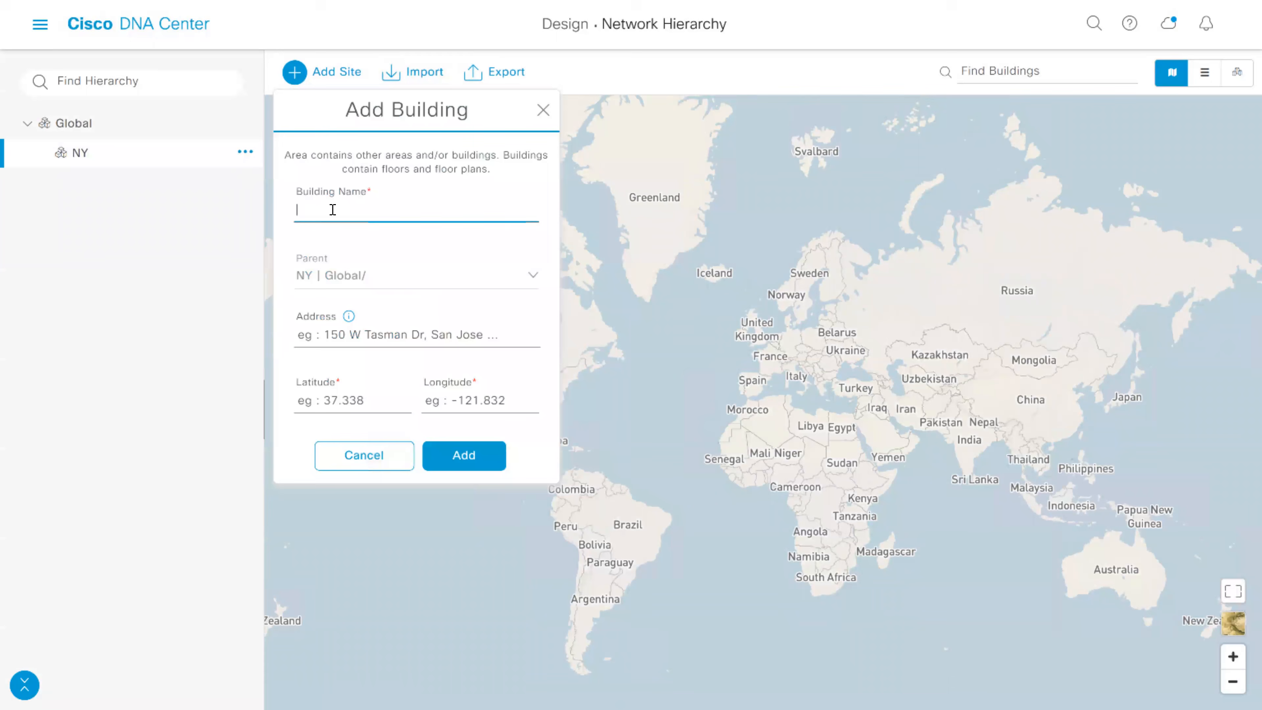
{"action": "type", "text": "Branch1"}
{"action": "left_click", "coordinate": [377, 398]}
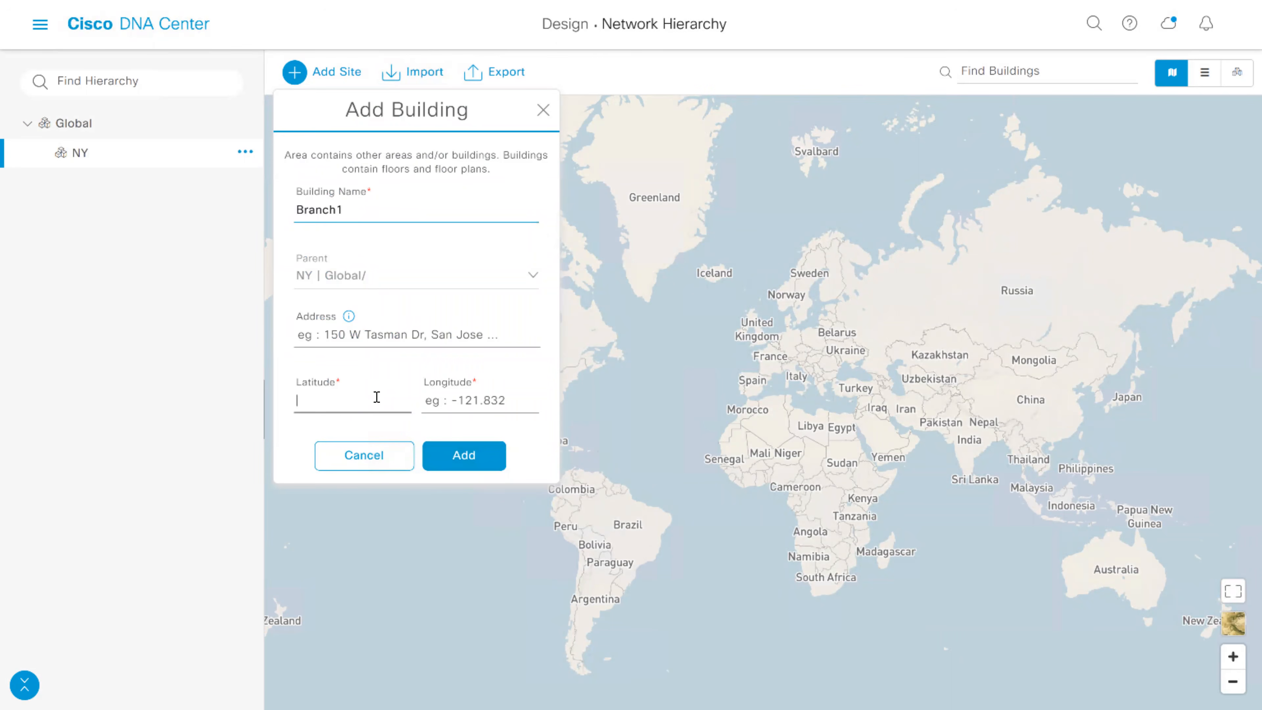
{"action": "type", "text": "34"}
{"action": "left_click", "coordinate": [473, 390]}
{"action": "type", "text": "-121"}
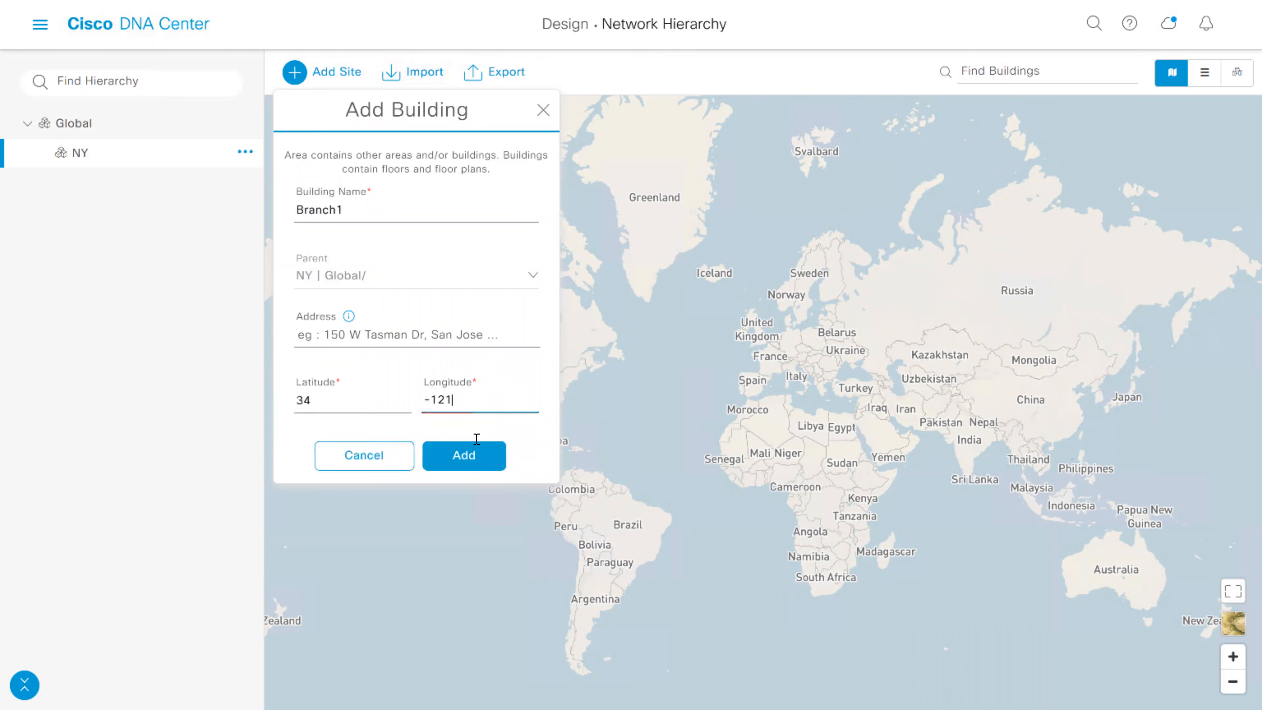
{"action": "left_click", "coordinate": [472, 510]}
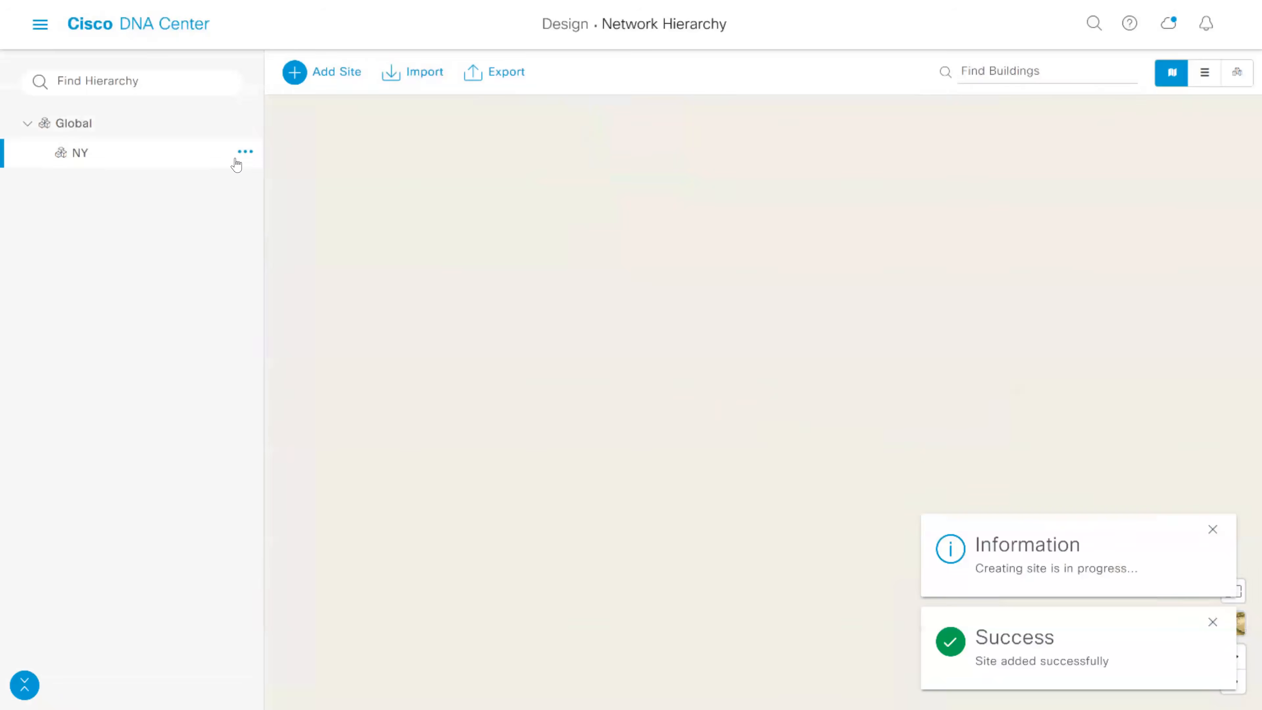
{"action": "left_click", "coordinate": [243, 155]}
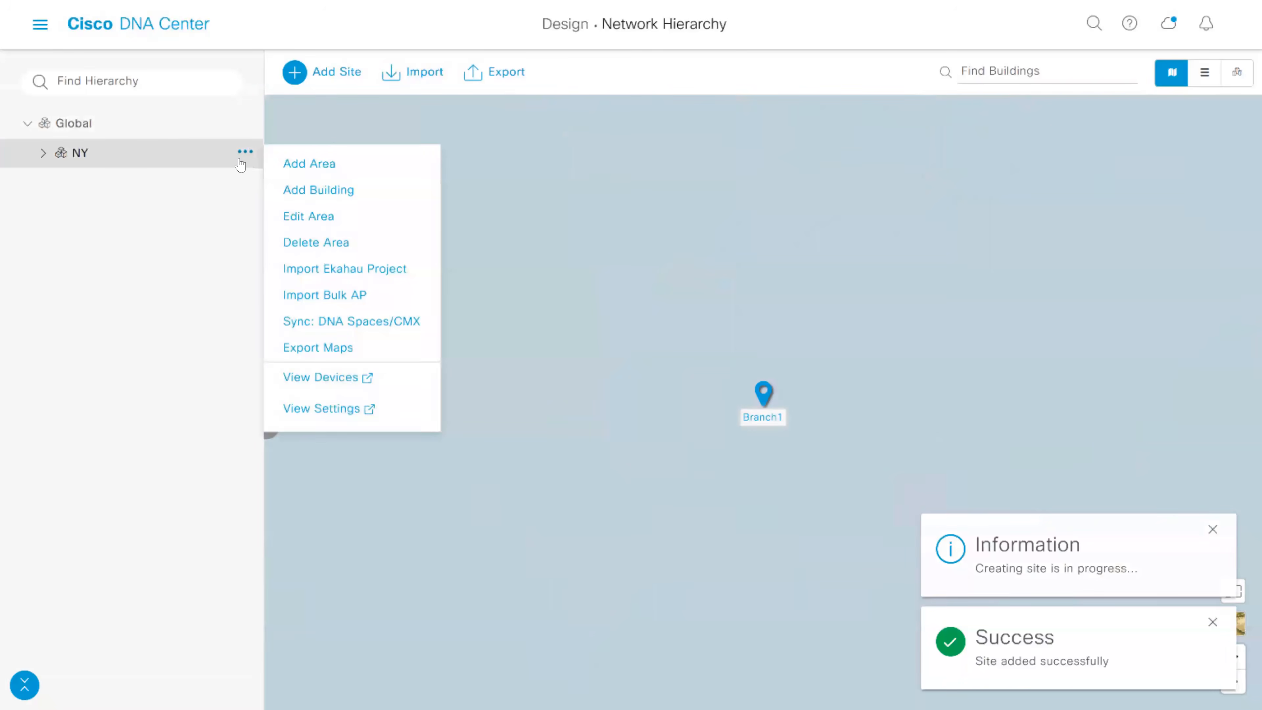
{"action": "left_click", "coordinate": [294, 169]}
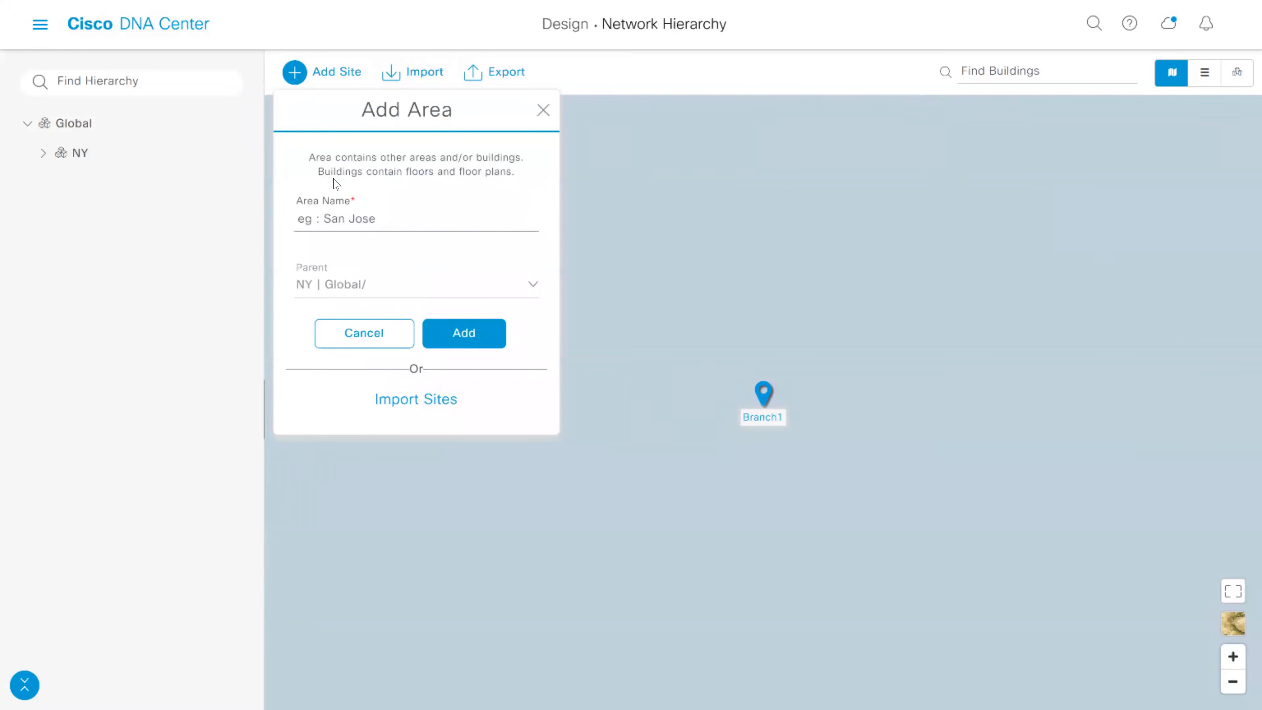
{"action": "left_click", "coordinate": [371, 223]}
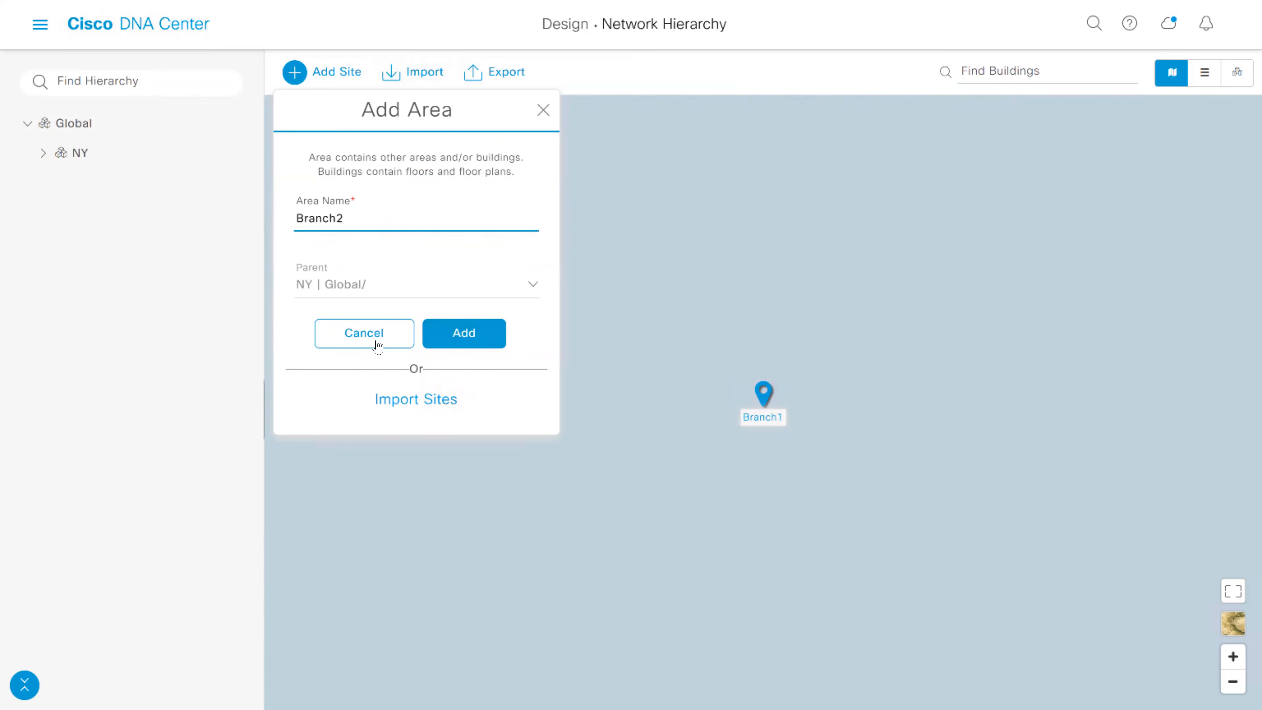
{"action": "left_click", "coordinate": [290, 191]}
{"action": "left_click", "coordinate": [378, 341]}
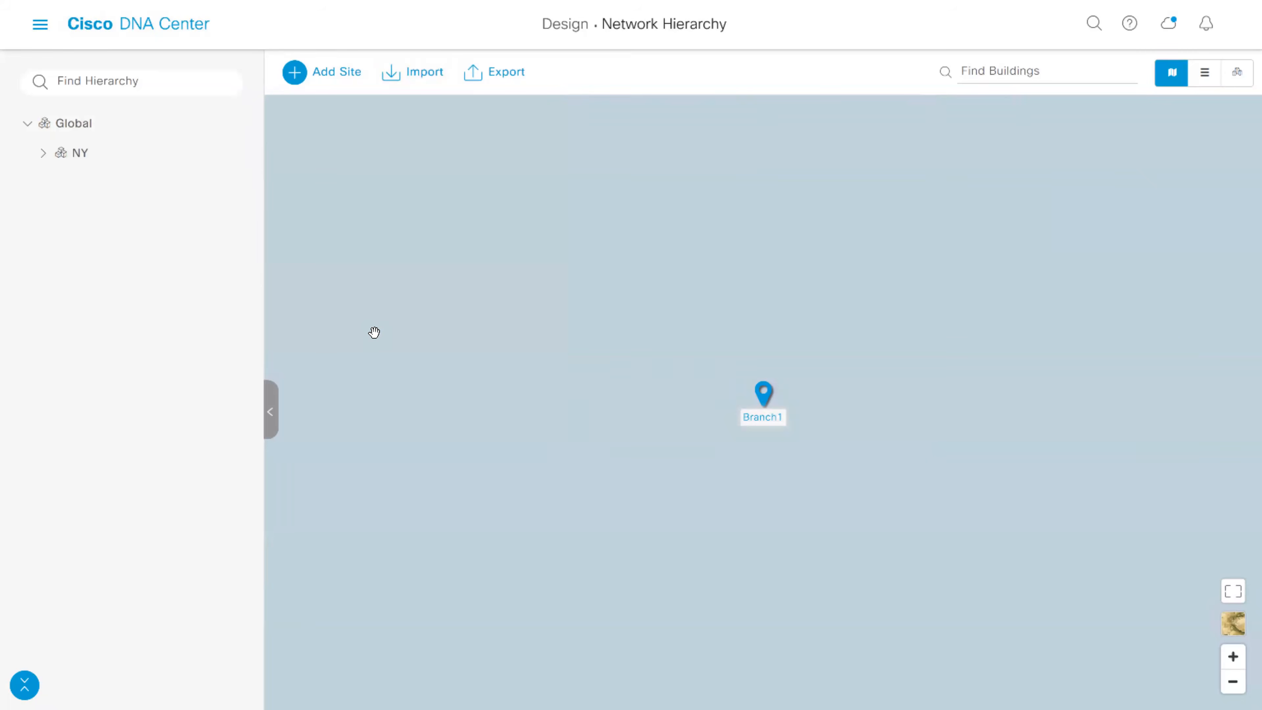
{"action": "left_click", "coordinate": [245, 152]}
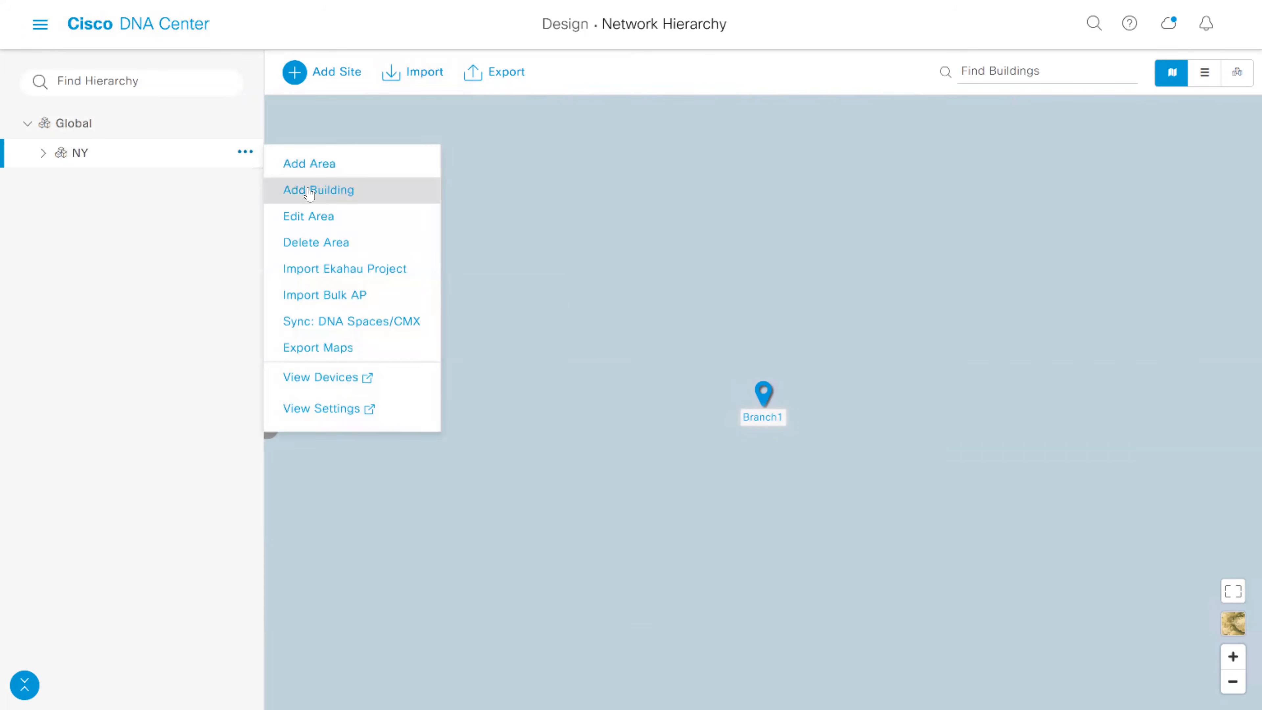
Create building Branch2 under NY with latitude 44 and longitude -123
{"action": "left_click", "coordinate": [331, 195]}
{"action": "left_click", "coordinate": [340, 208]}
{"action": "type", "text": "Branch2"}
{"action": "left_click", "coordinate": [372, 399]}
{"action": "type", "text": "44"}
{"action": "left_click", "coordinate": [446, 396]}
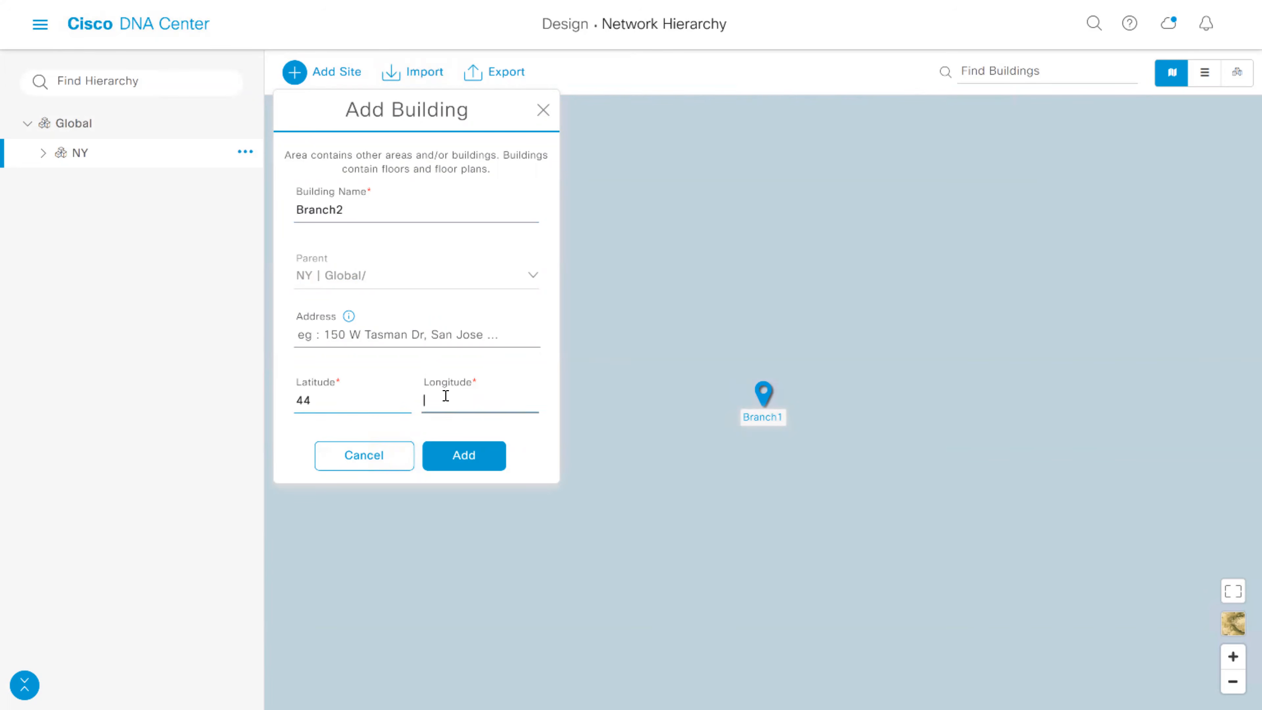
{"action": "type", "text": "-123"}
{"action": "key", "text": "Return"}
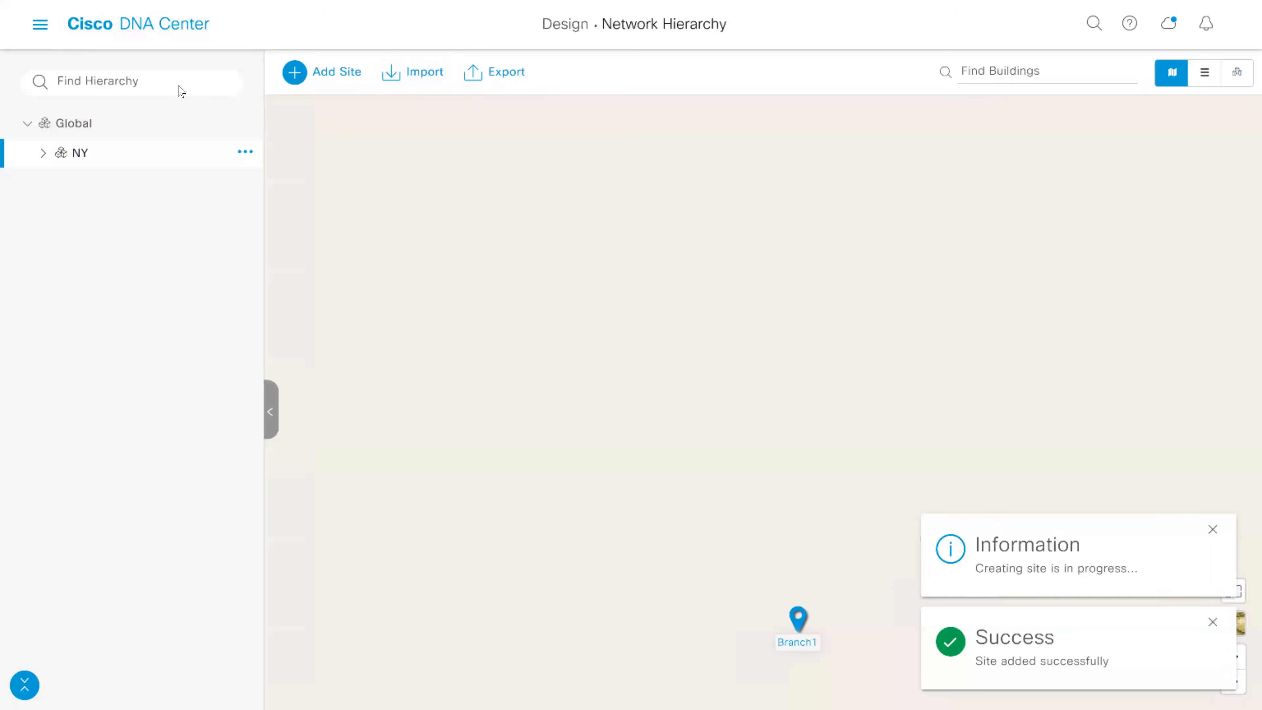
Open the main navigation menu and expand its Tools list
{"action": "left_click", "coordinate": [41, 26]}
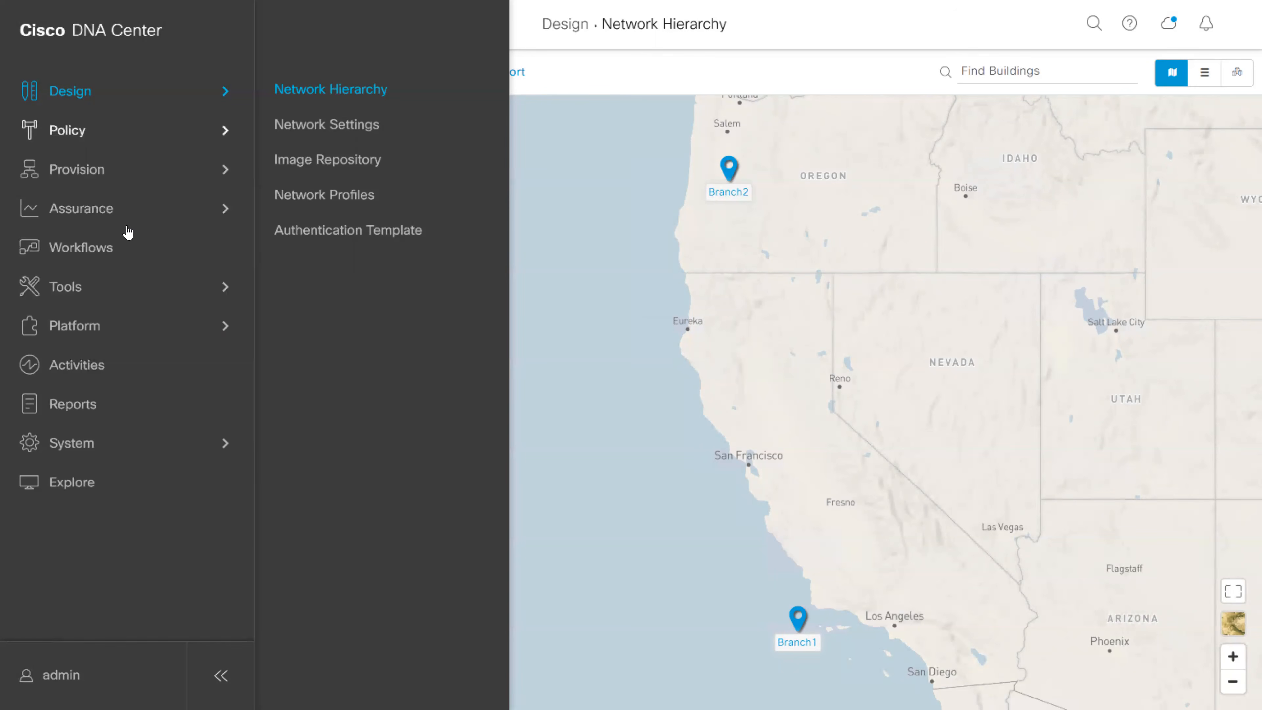
{"action": "left_click", "coordinate": [99, 300]}
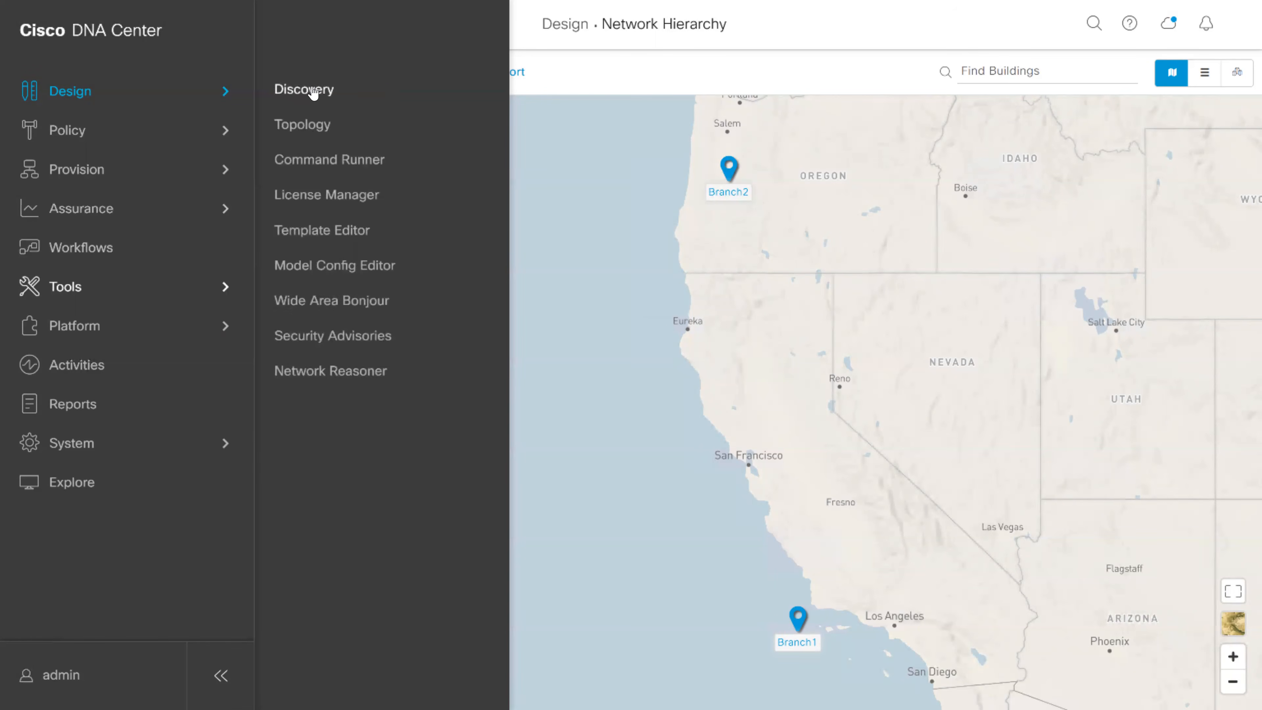
Open Tools > Discovery and begin a new discovery named nonfab
{"action": "left_click", "coordinate": [313, 93]}
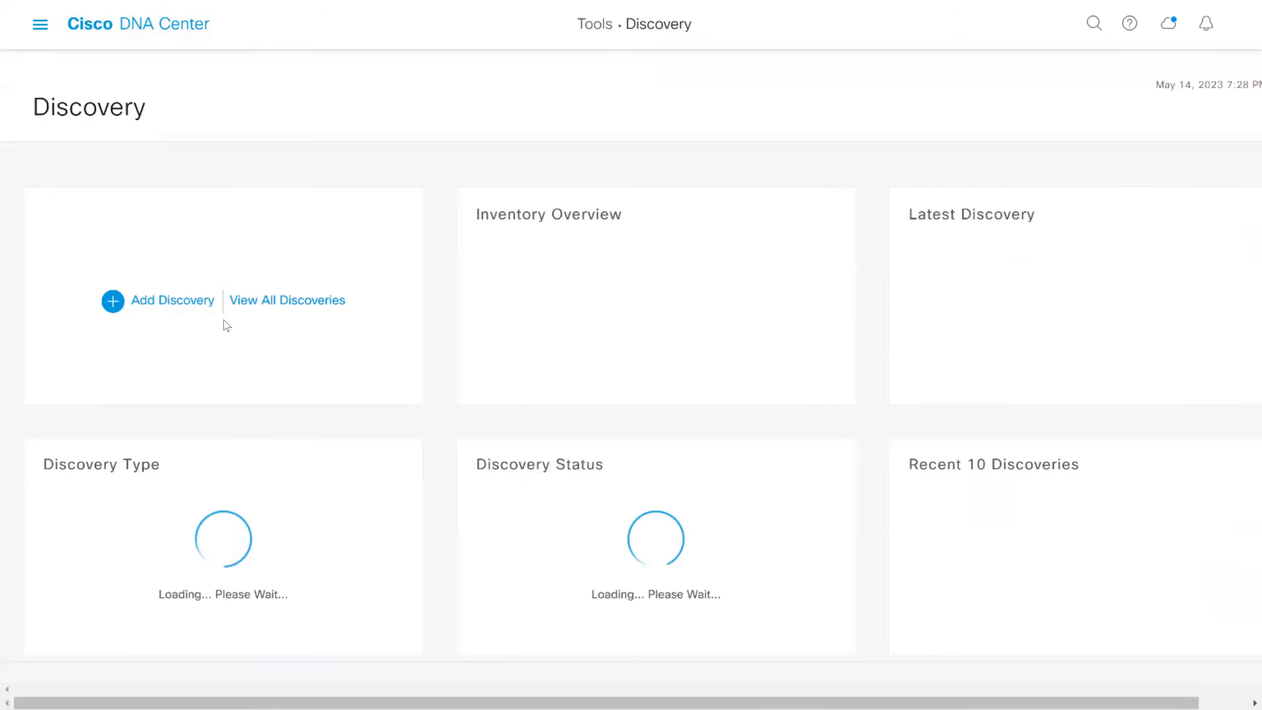
{"action": "left_click", "coordinate": [181, 300]}
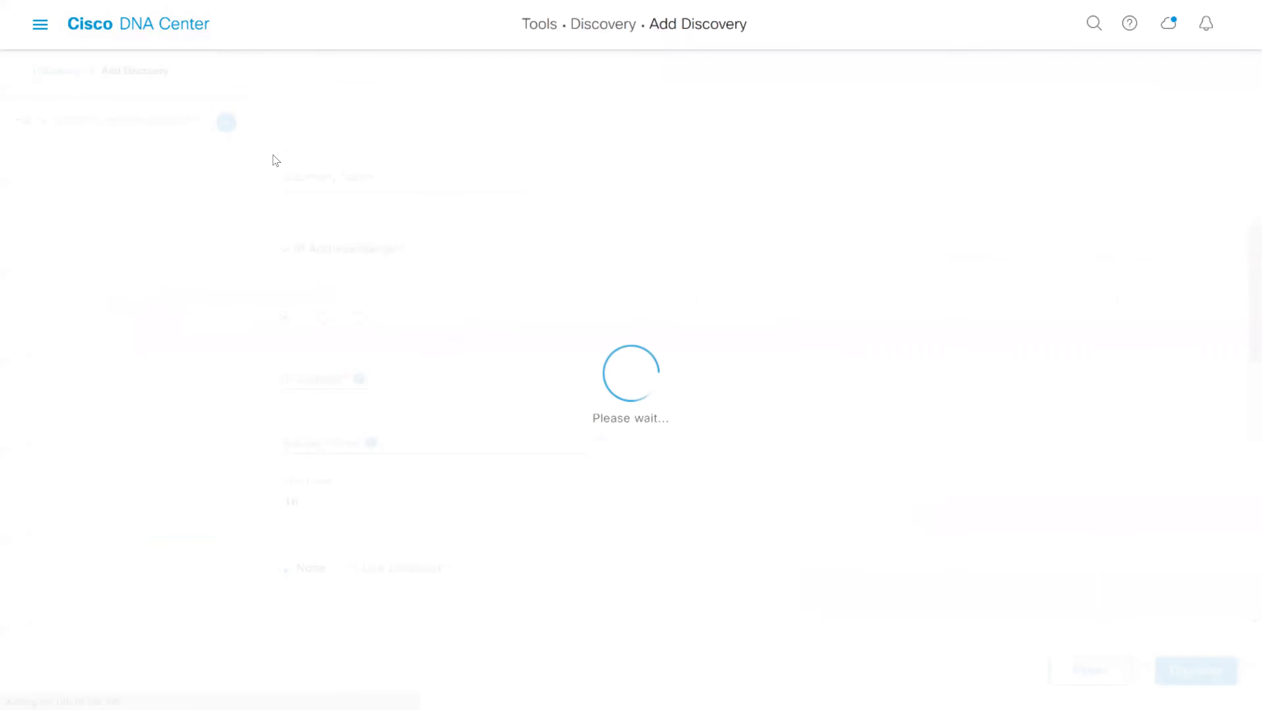
{"action": "left_click", "coordinate": [338, 200]}
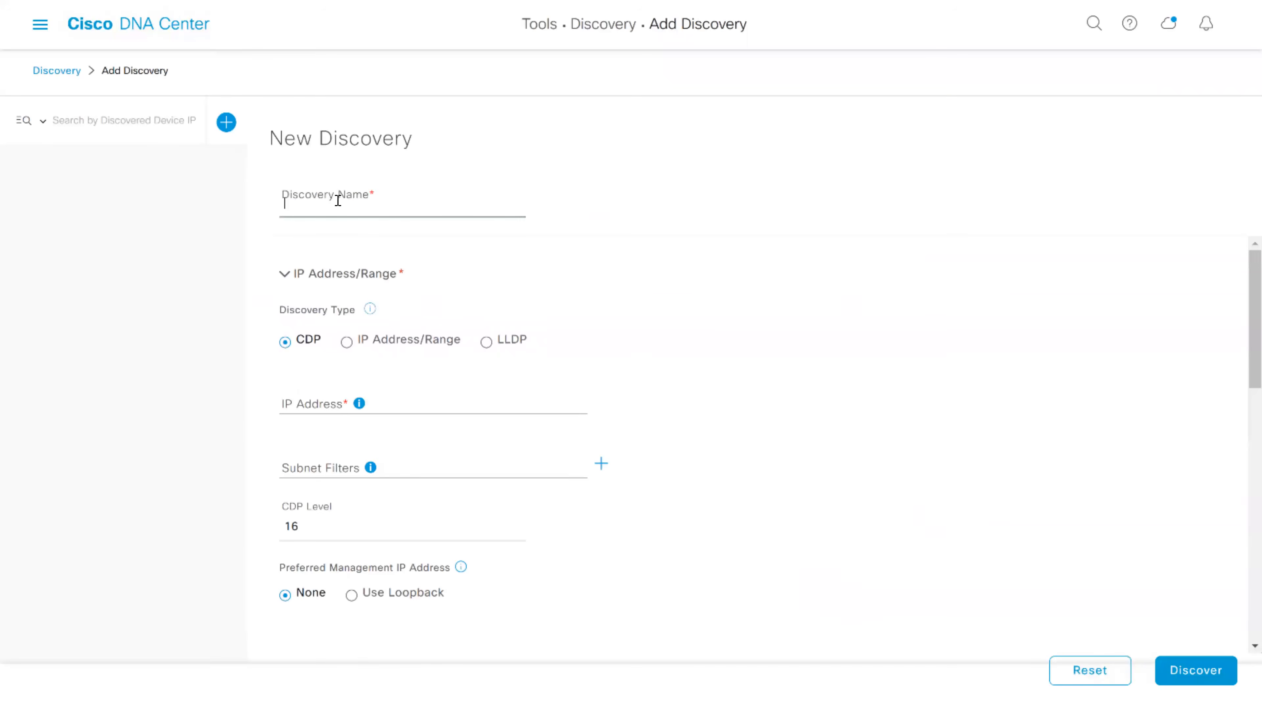
{"action": "type", "text": "no"}
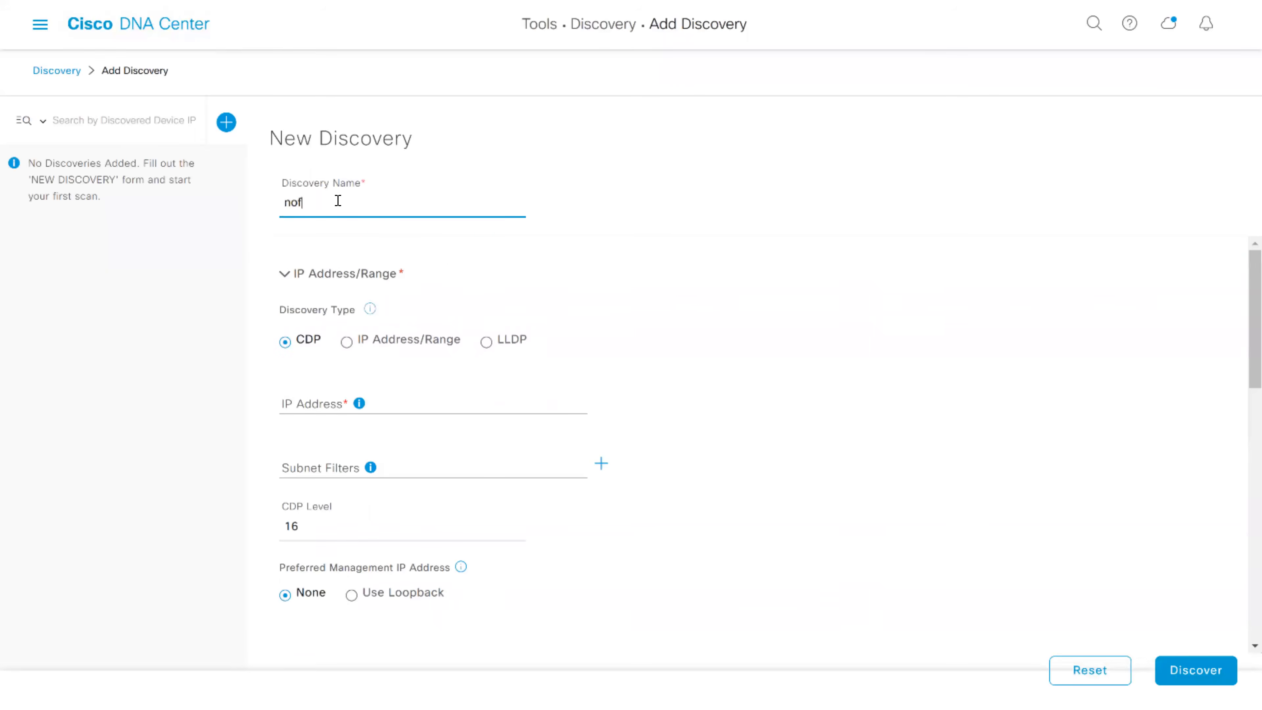
{"action": "type", "text": "nfab"}
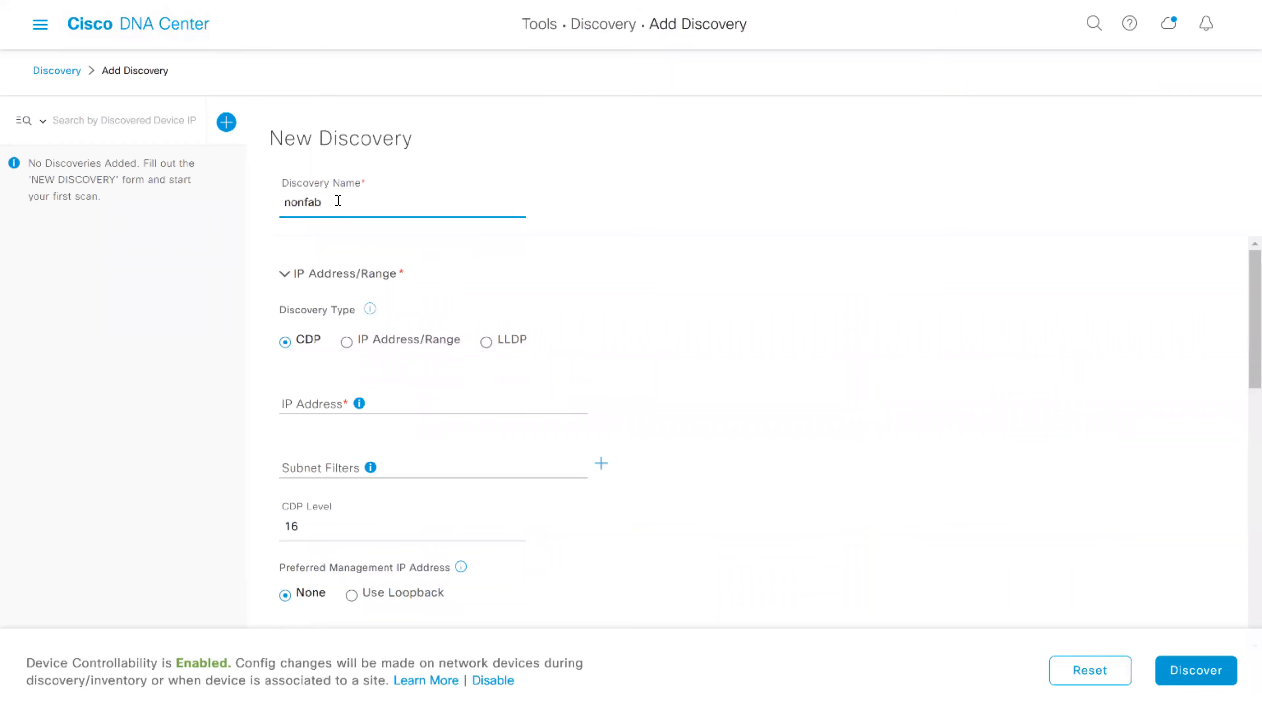
Choose IP address range discovery and enter the first range starting at 198.18.128.22
{"action": "left_click", "coordinate": [347, 342]}
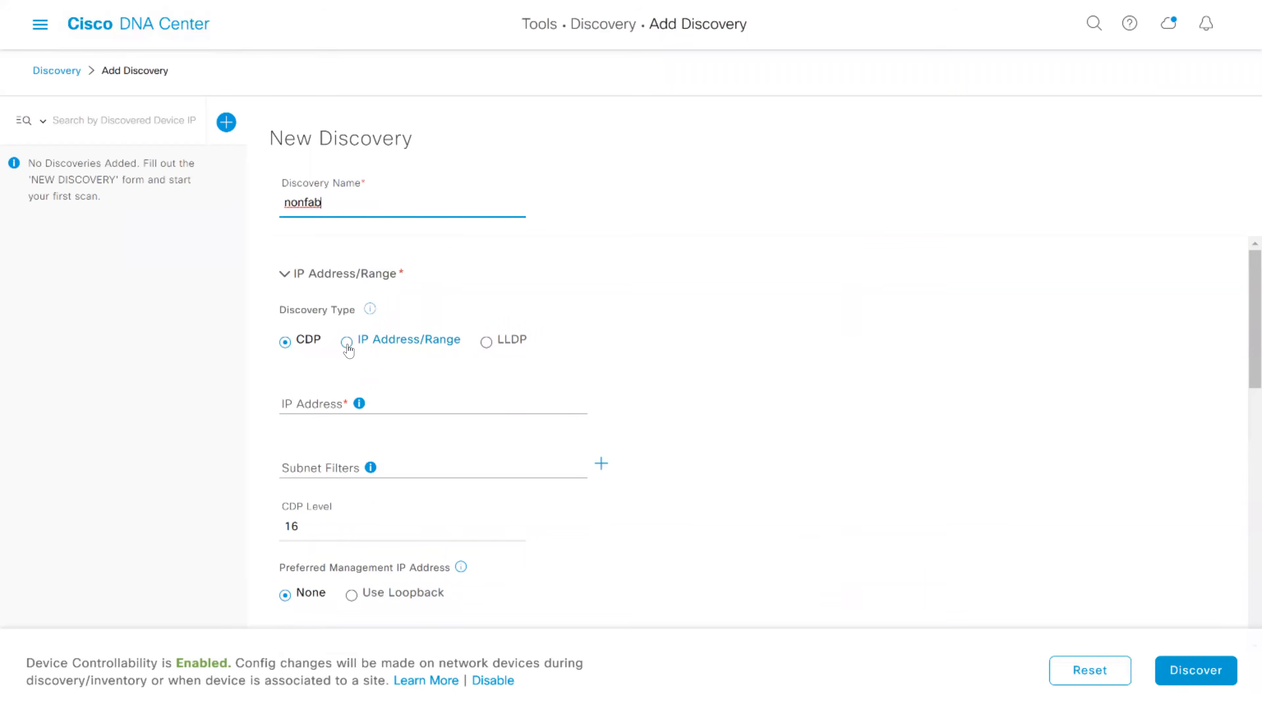
{"action": "left_click", "coordinate": [428, 409]}
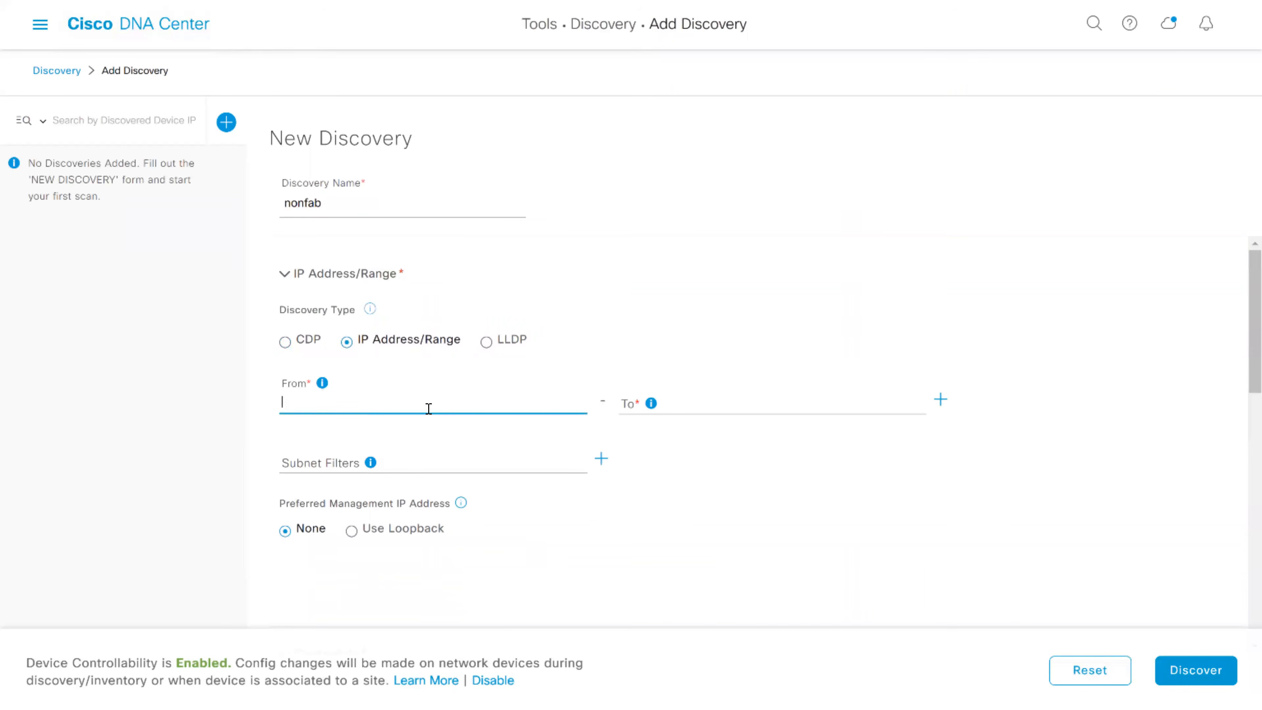
{"action": "type", "text": "198.18."}
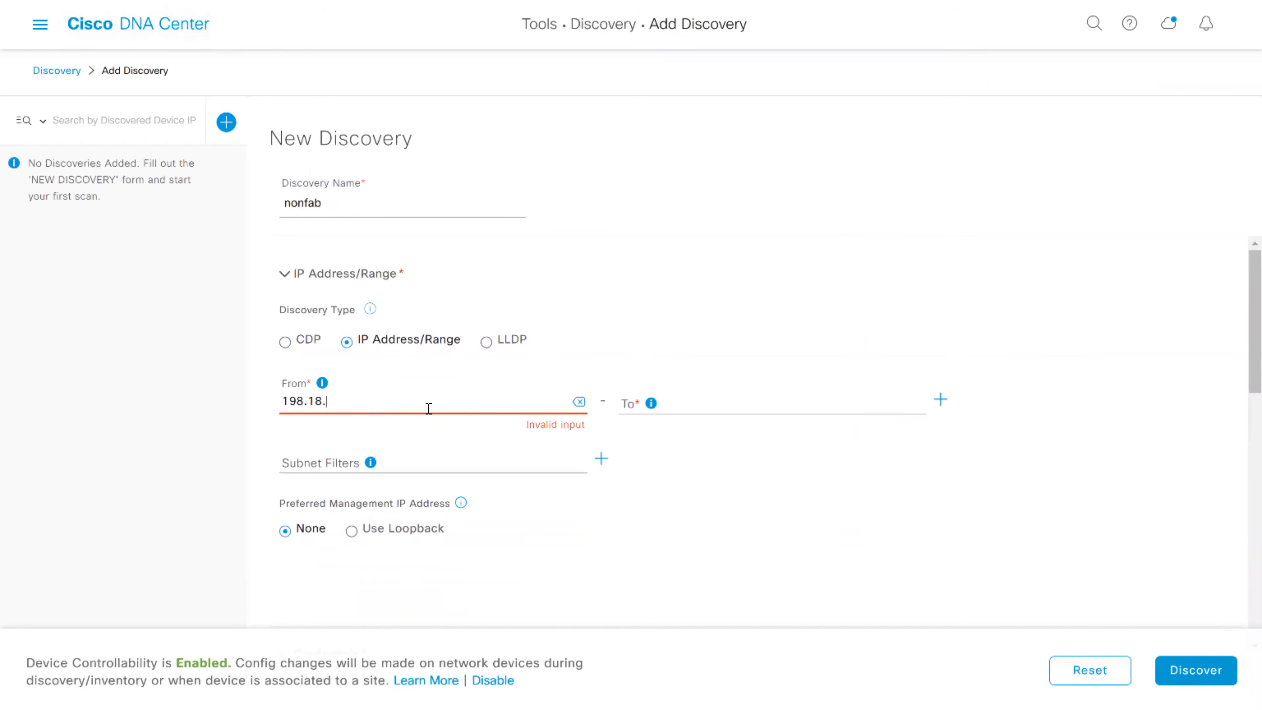
{"action": "type", "text": "128.22"}
{"action": "key", "text": "ctrl+a"}
{"action": "key", "text": "ctrl+c"}
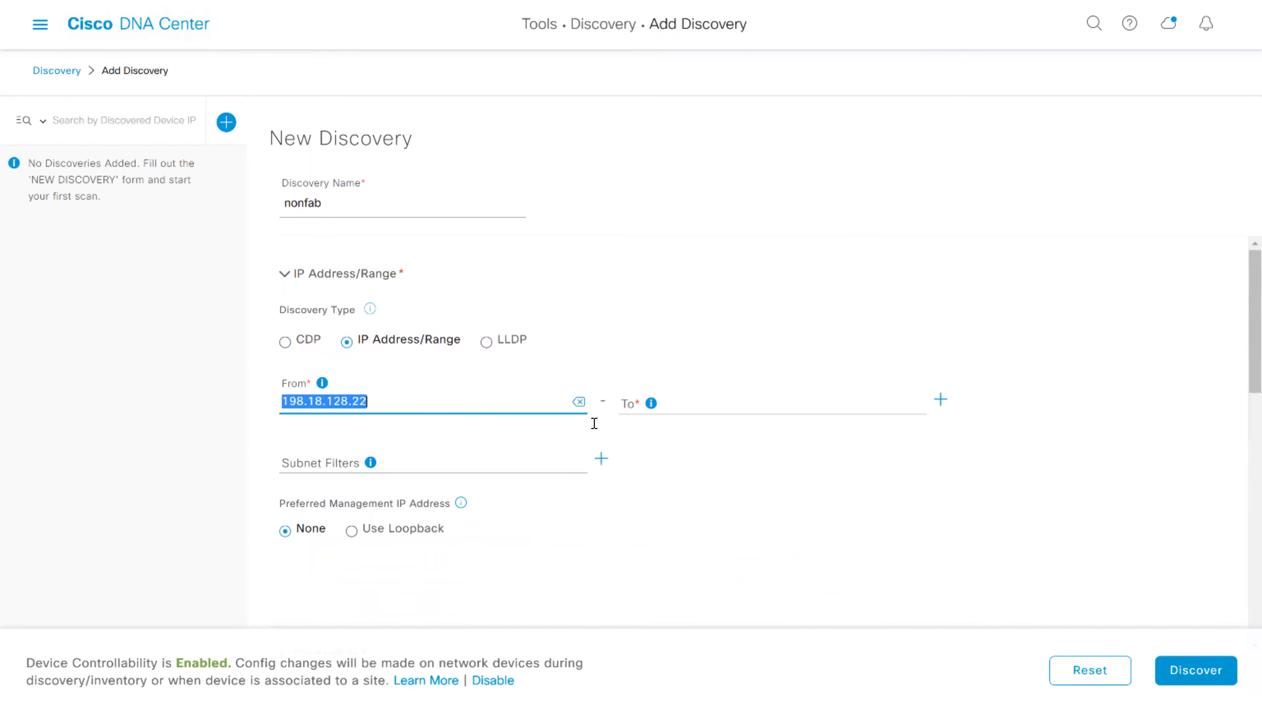
{"action": "left_click", "coordinate": [704, 407]}
{"action": "key", "text": "ctrl+v"}
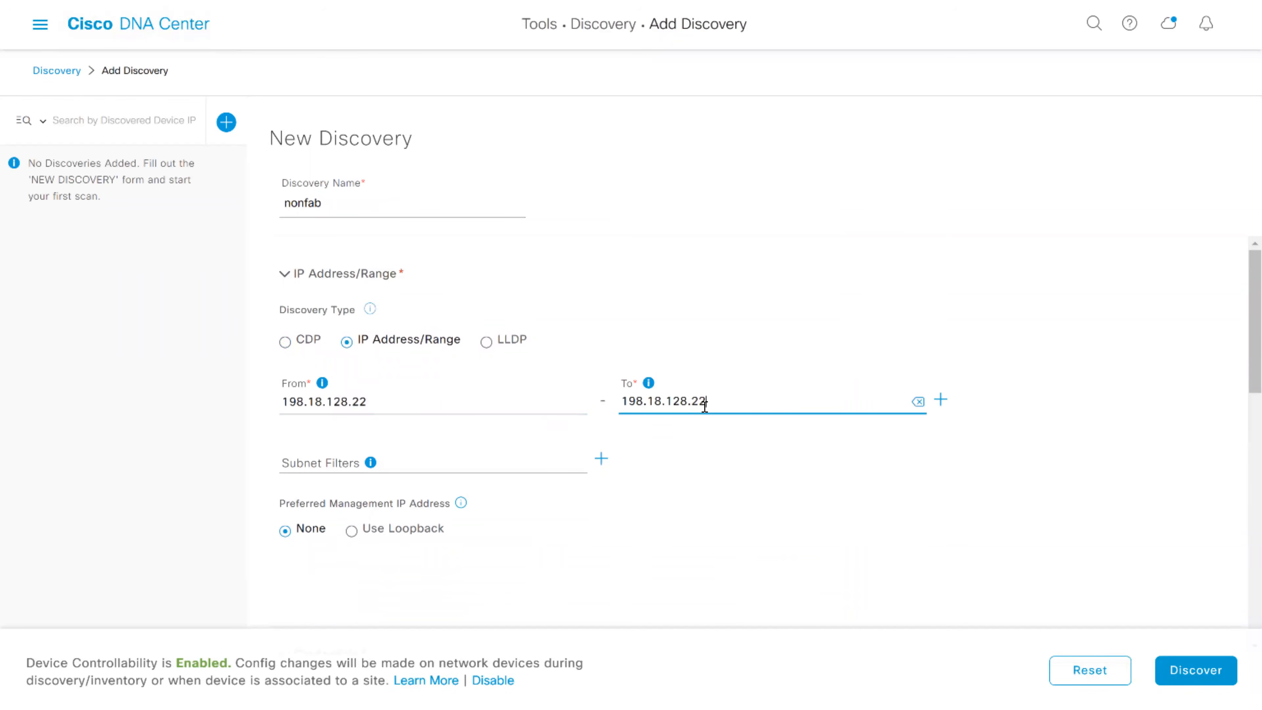
Add a second range row using 198.18.133.145 as both start and end address
{"action": "left_click", "coordinate": [941, 400]}
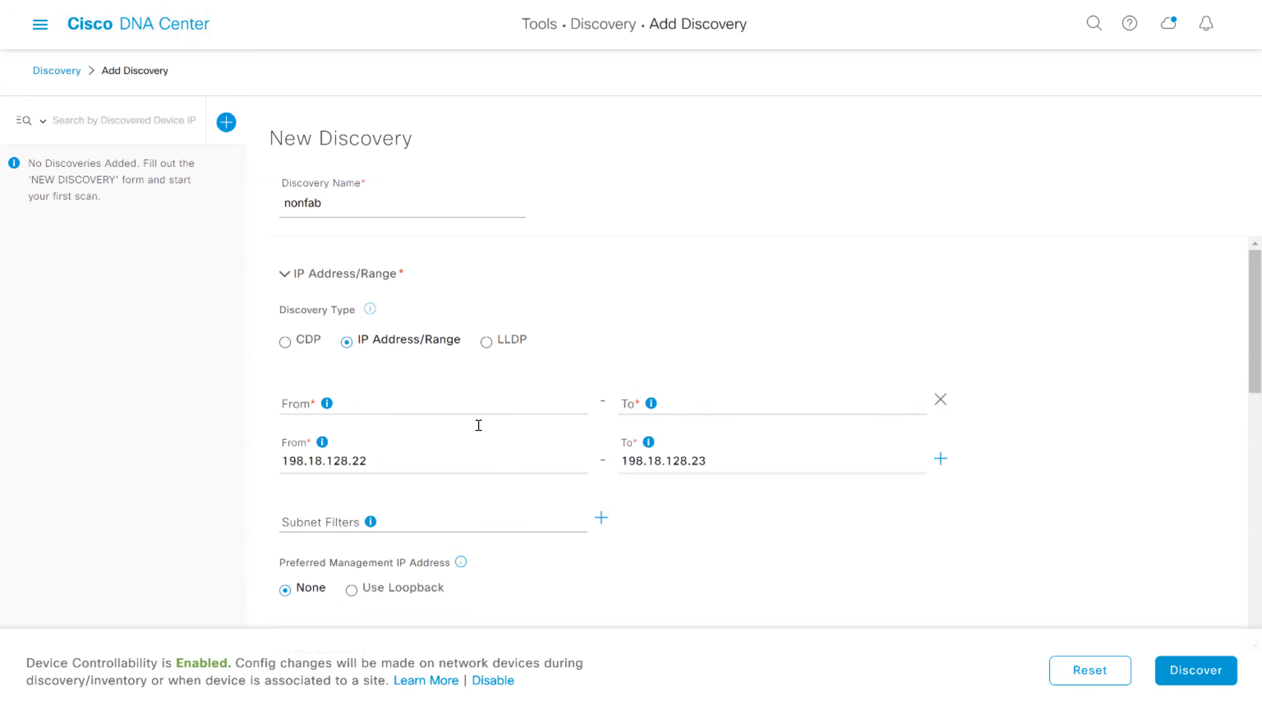
{"action": "left_click", "coordinate": [454, 408]}
{"action": "type", "text": "198.18.133."}
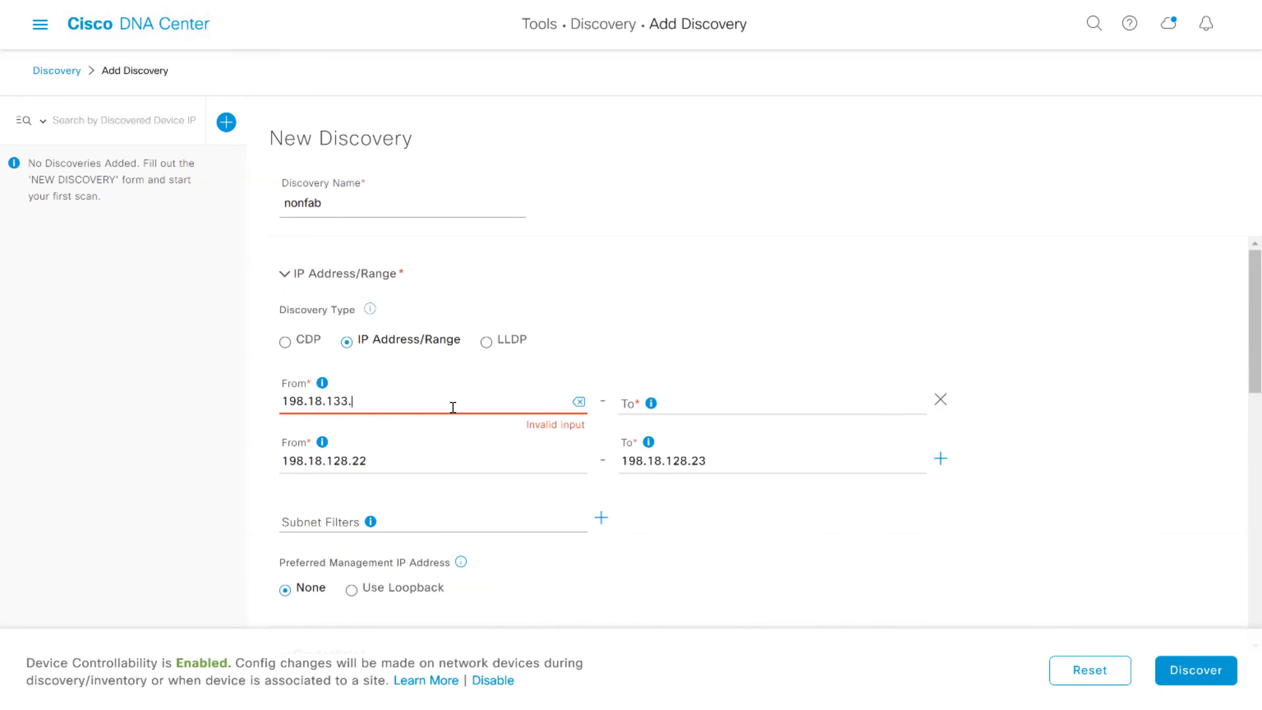
{"action": "type", "text": "14"}
{"action": "key", "text": "ctrl+a"}
{"action": "key", "text": "ctrl+c"}
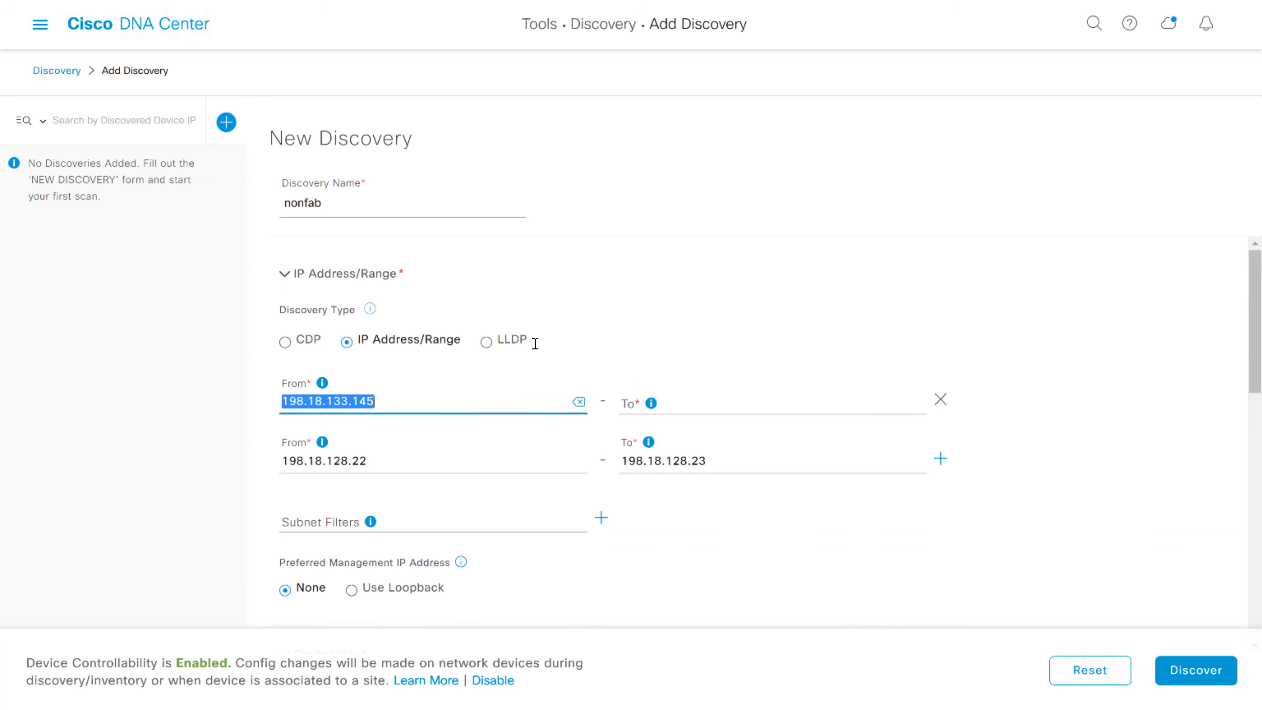
{"action": "left_click", "coordinate": [707, 406]}
{"action": "key", "text": "ctrl+v"}
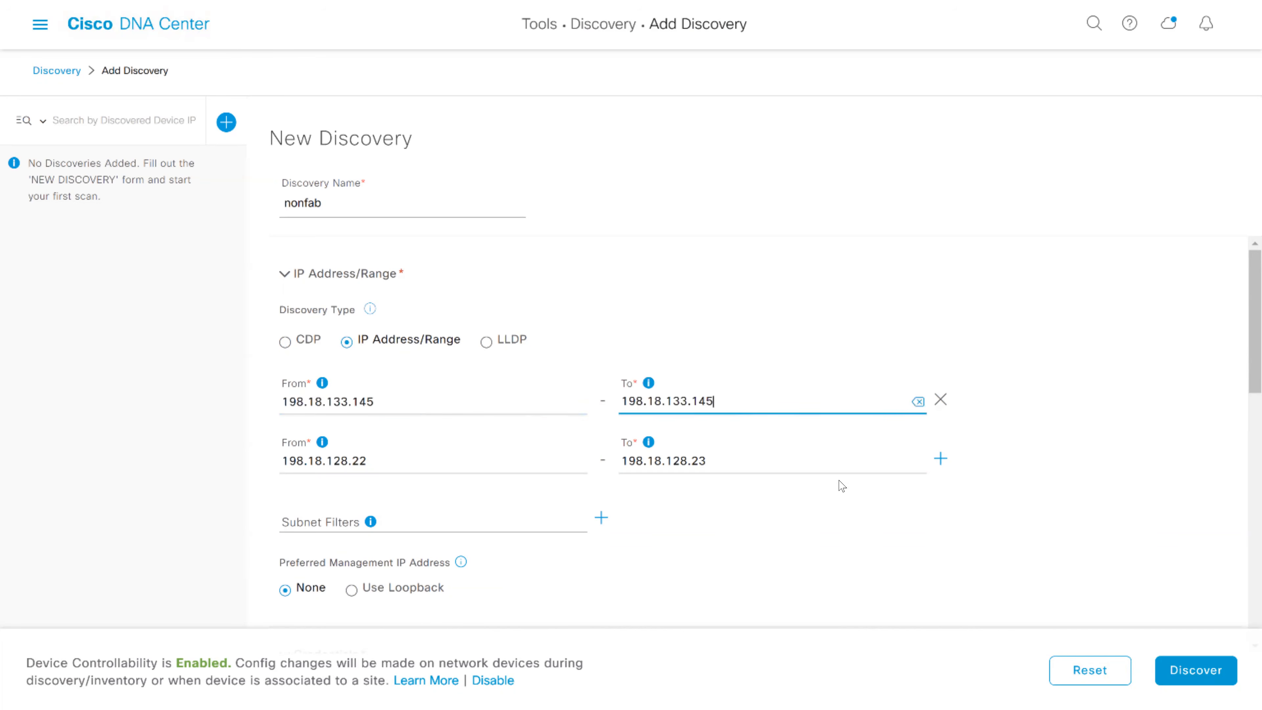
Scroll the New Discovery form down to its empty CLI and SNMP credential lists
{"action": "scroll", "coordinate": [841, 483], "scroll_direction": "down", "scroll_amount": 2}
{"action": "scroll", "coordinate": [835, 472], "scroll_direction": "down", "scroll_amount": 2}
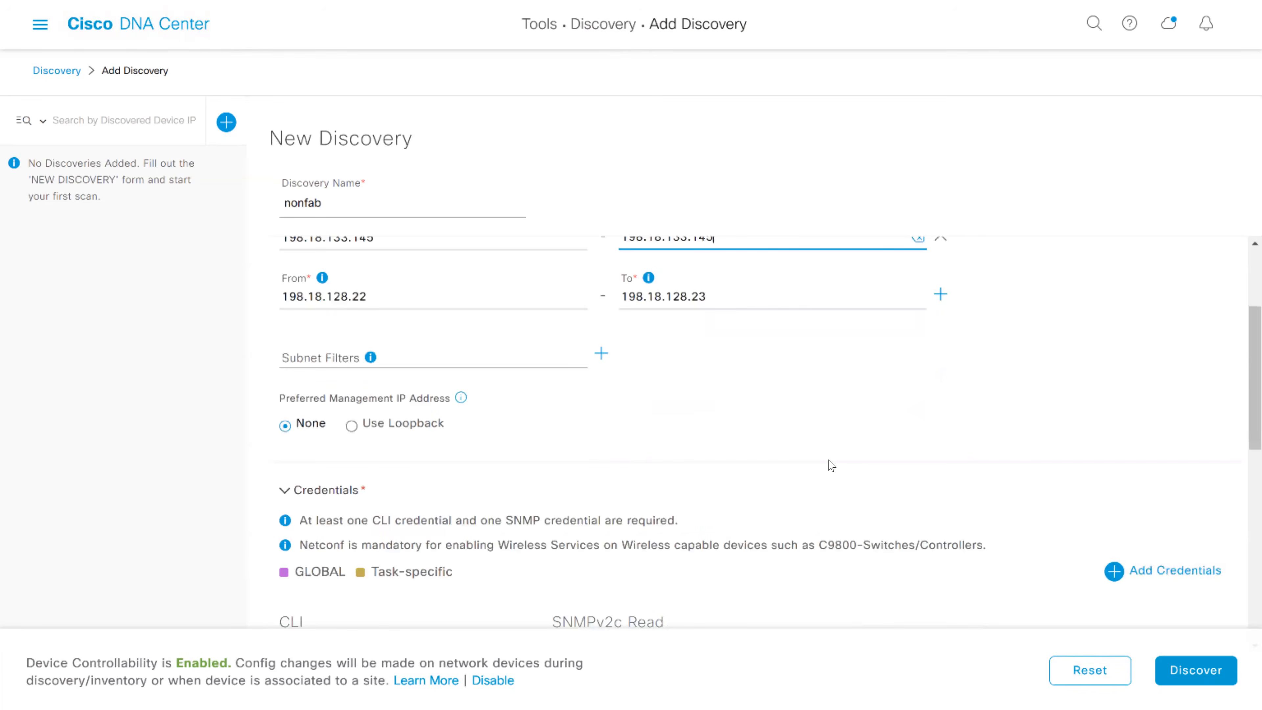
{"action": "scroll", "coordinate": [832, 465], "scroll_direction": "down", "scroll_amount": 2}
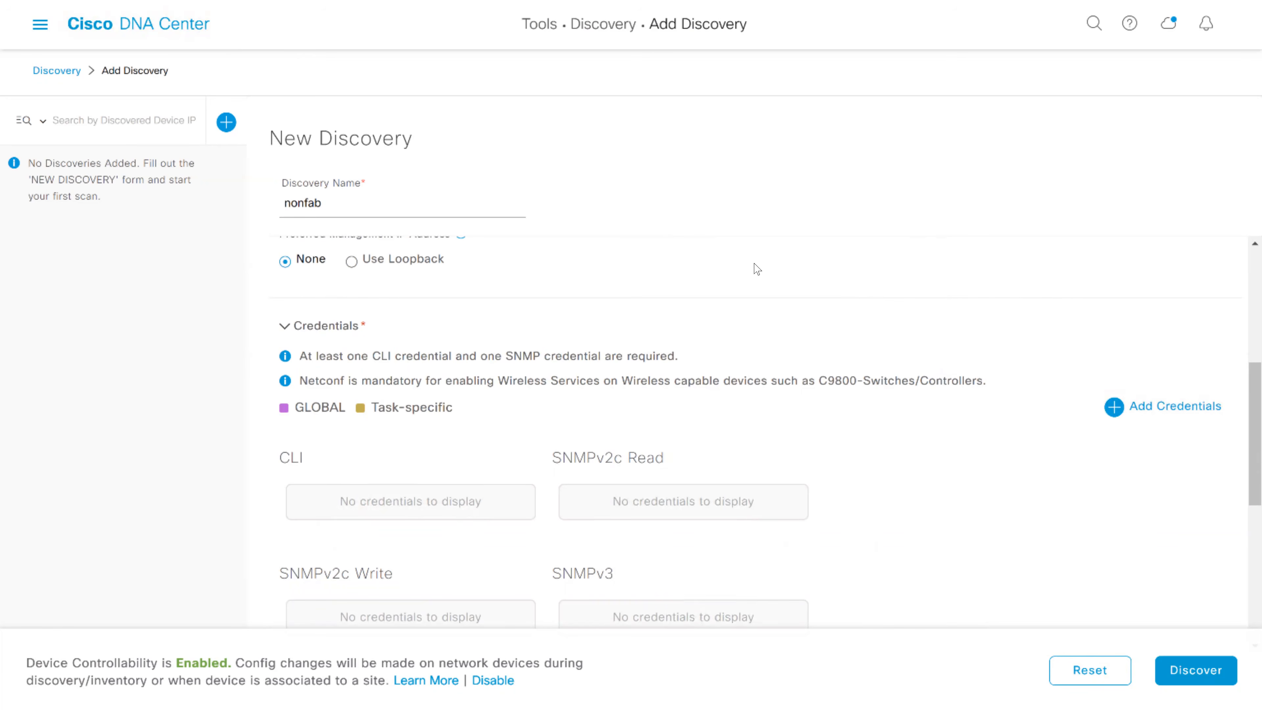
Reconnect the c9300 SSH session to 198.18.128.22, accept the host key once, and log in
{"action": "mouse_move", "coordinate": [941, 29]}
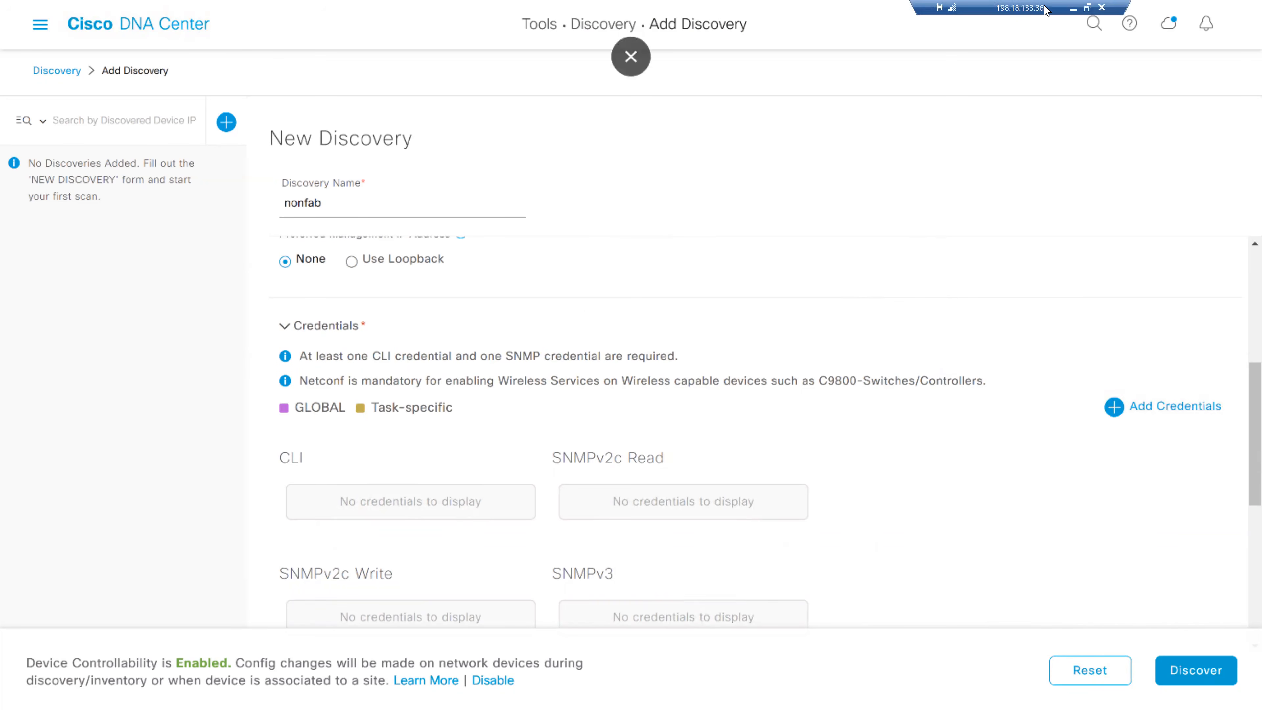
{"action": "left_click", "coordinate": [1072, 9]}
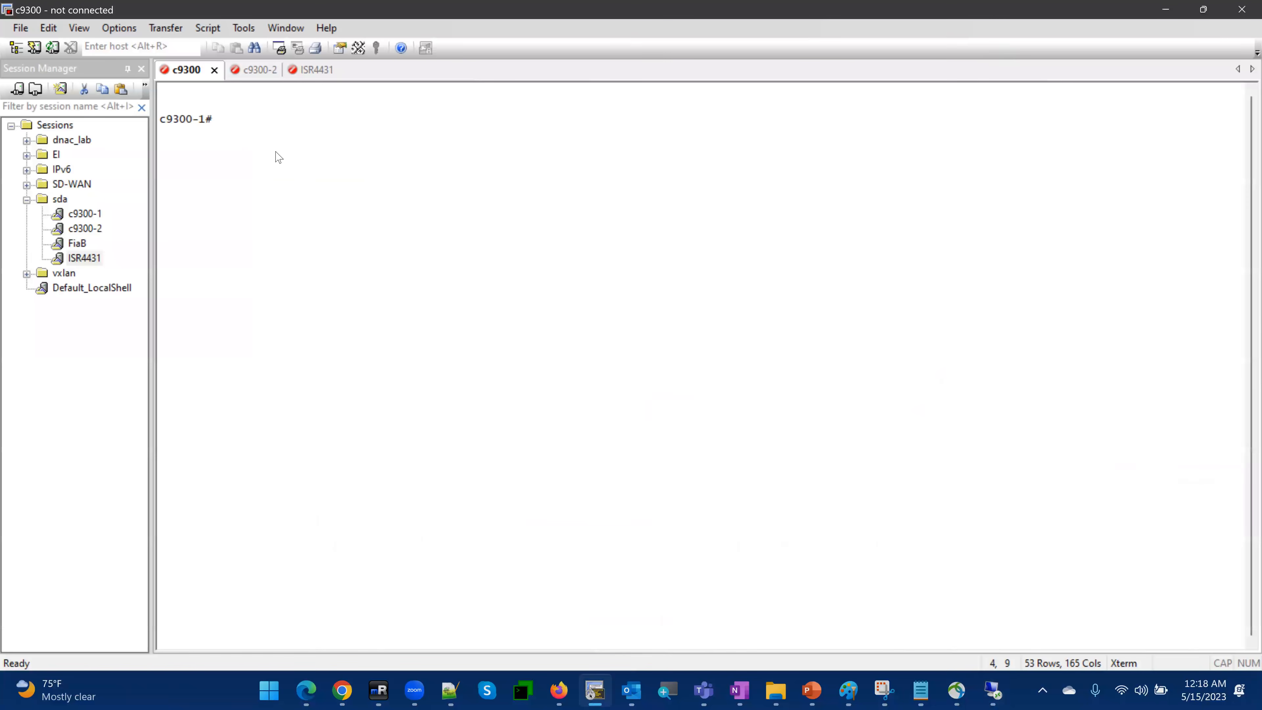
{"action": "key", "text": "Return"}
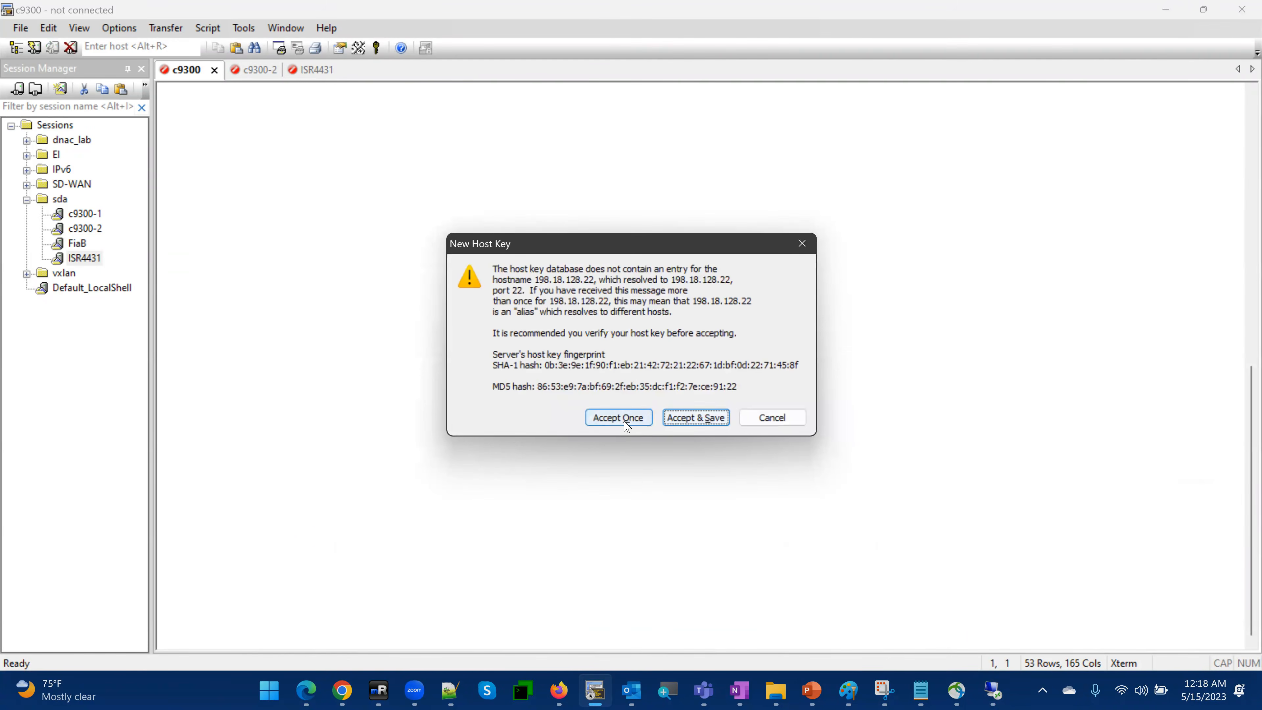
{"action": "left_click", "coordinate": [625, 424]}
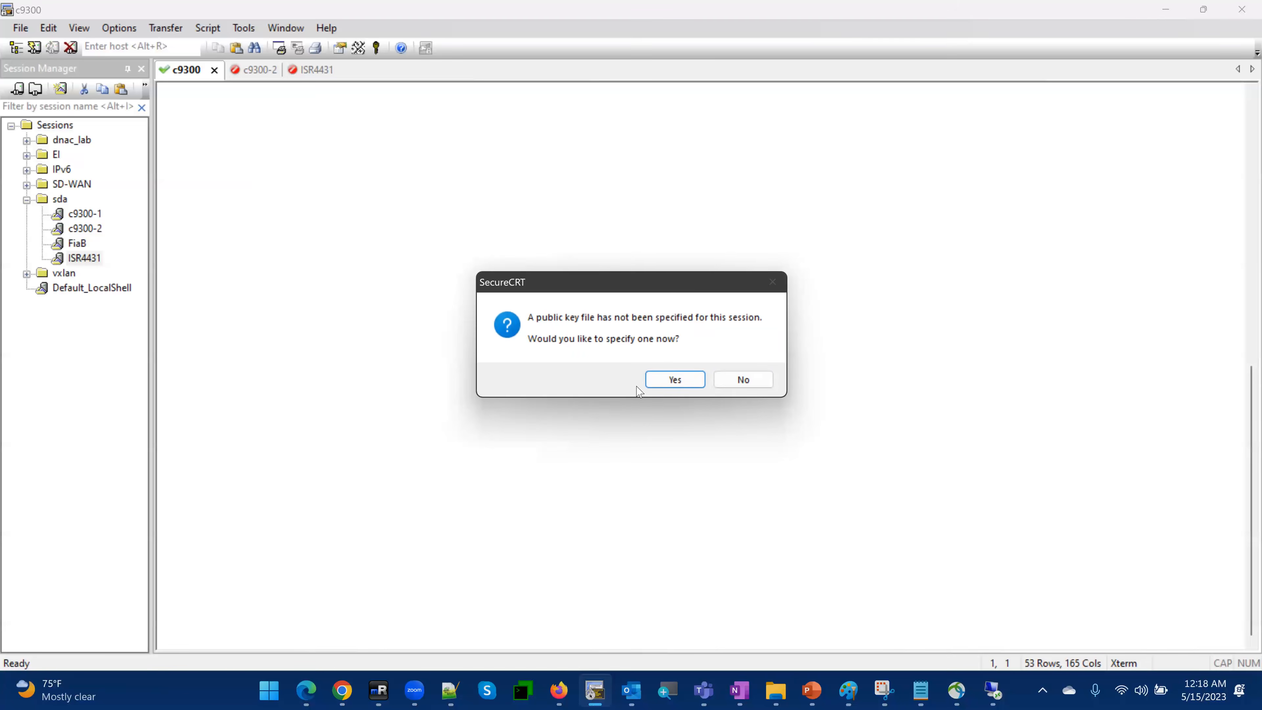
{"action": "left_click", "coordinate": [734, 379]}
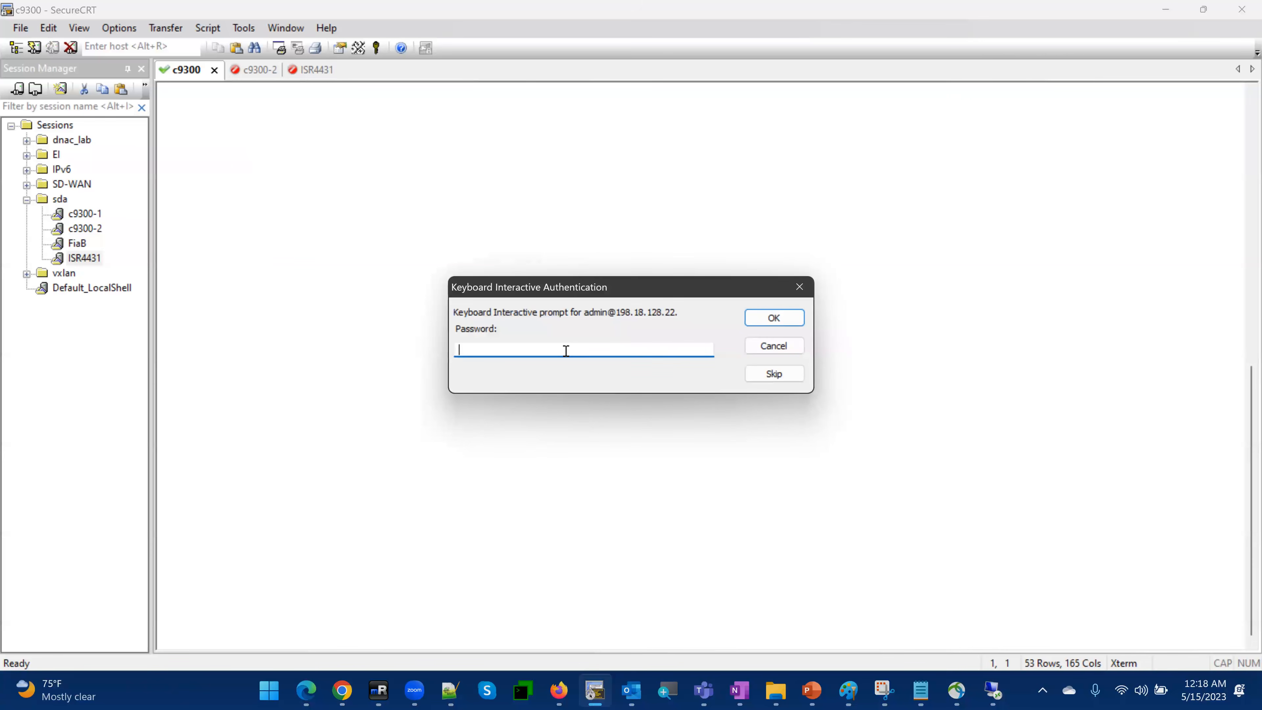
{"action": "type", "text": "C"}
{"action": "key", "text": "Return"}
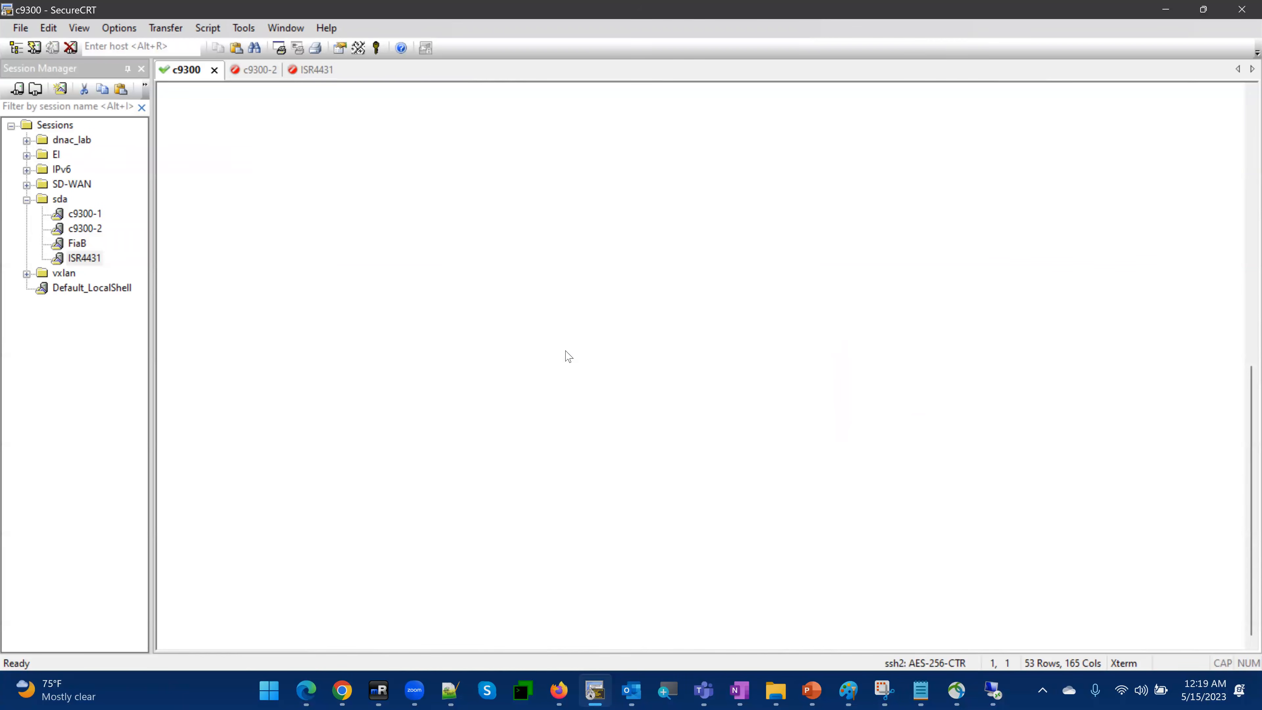
{"action": "type", "text": "sh run "}
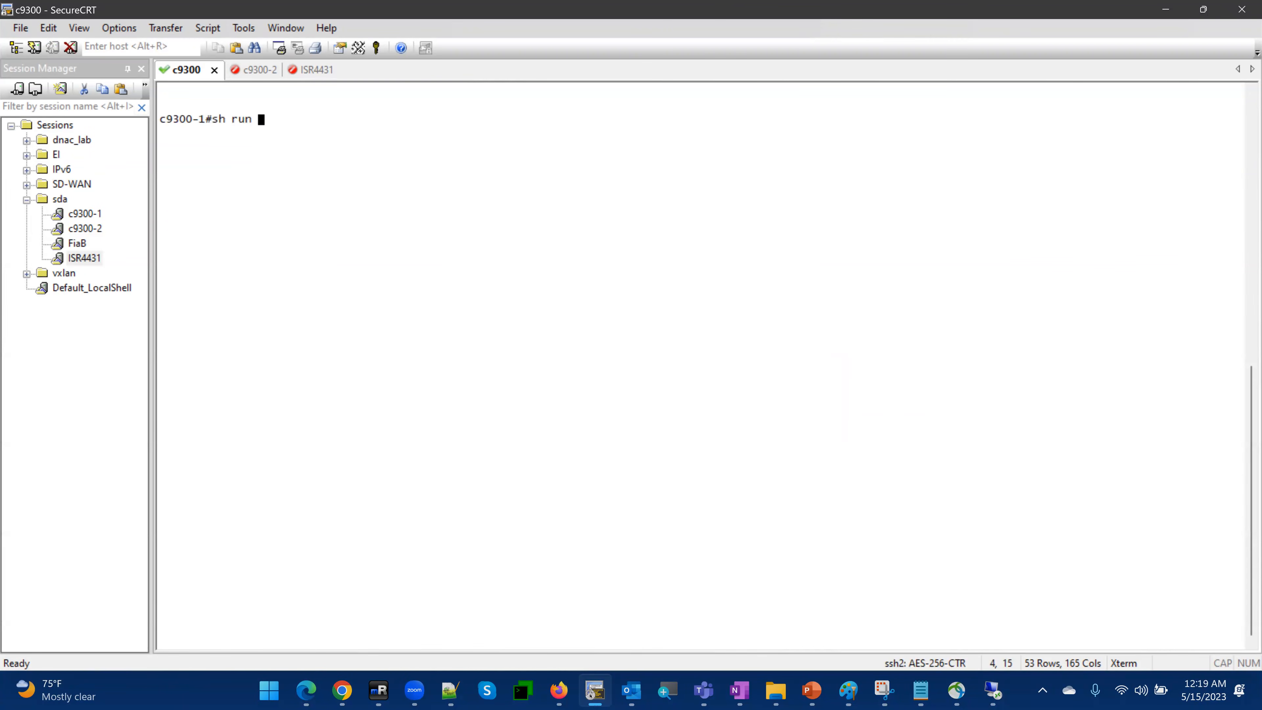
{"action": "type", "text": "| se snp"}
{"action": "type", "text": "mp-server"}
Show the snmp-server section of the running config and enter configuration mode
{"action": "key", "text": "Return"}
{"action": "type", "text": "conf t"}
{"action": "key", "text": "Return"}
{"action": "type", "text": "snmp"}
{"action": "key", "text": "Tab"}
{"action": "type", "text": "-se"}
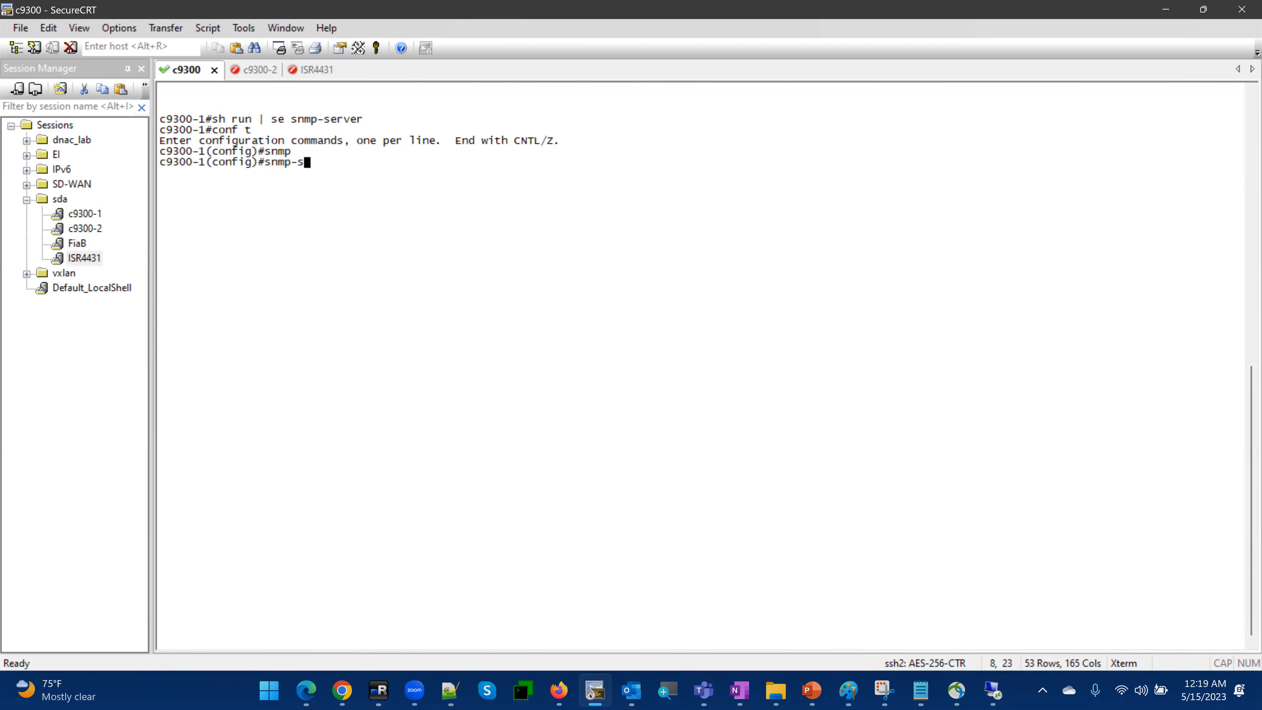
{"action": "key", "text": "Tab"}
{"action": "type", "text": "cou"}
{"action": "key", "text": "Tab"}
{"action": "key", "text": "BackSpace"}
{"action": "type", "text": "m"}
{"action": "key", "text": "Tab"}
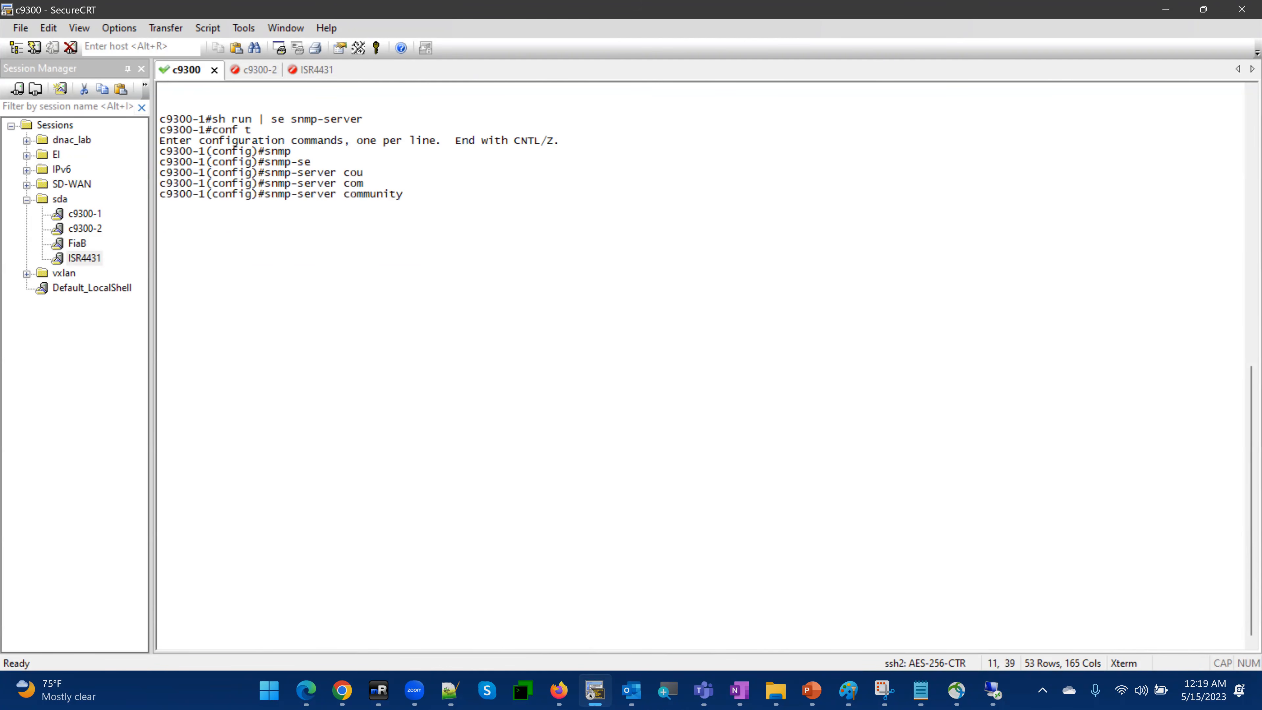
{"action": "type", "text": "?RW ?"}
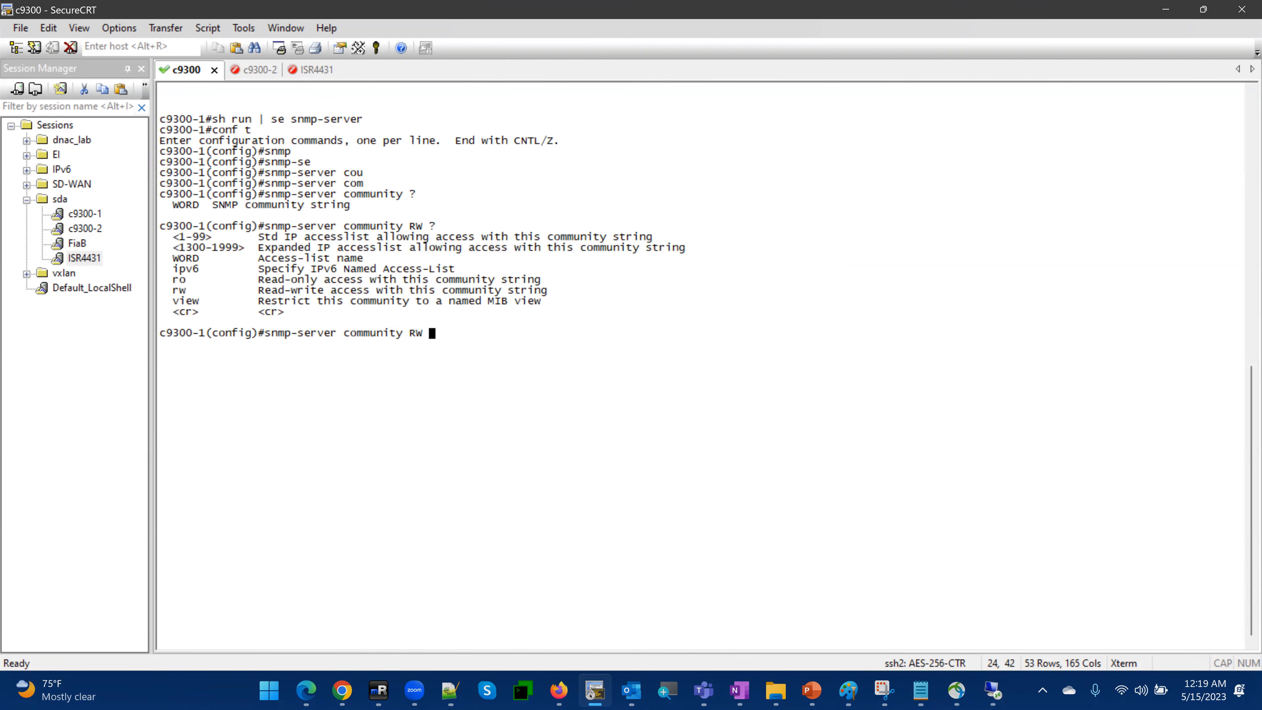
{"action": "type", "text": "r"}
{"action": "key", "text": "BackSpace"}
{"action": "key", "text": "BackSpace"}
{"action": "key", "text": "BackSpace"}
{"action": "key", "text": "BackSpace"}
{"action": "type", "text": "ro ro"}
{"action": "key", "text": "Return"}
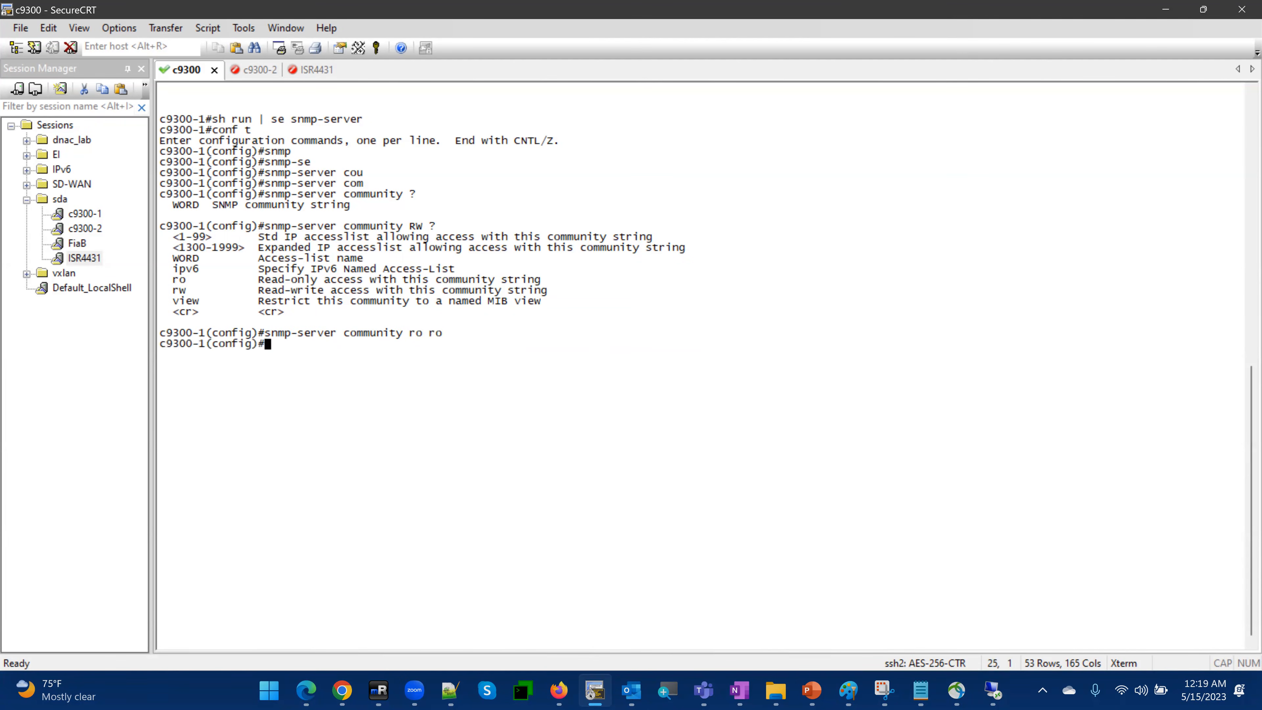
Add the read-write SNMP community with 'snmp-server community rw rw'
{"action": "key", "text": "Up"}
{"action": "key", "text": "BackSpace"}
{"action": "key", "text": "BackSpace"}
{"action": "key", "text": "BackSpace"}
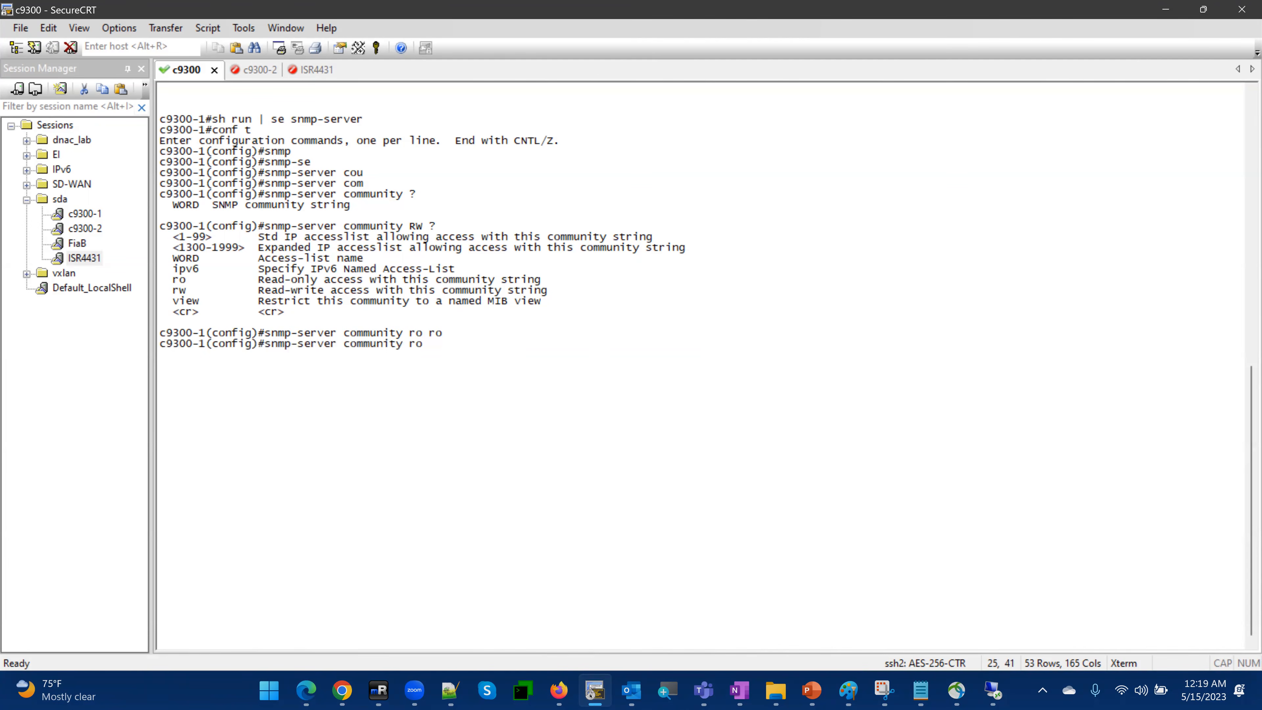
{"action": "type", "text": "w rw"}
{"action": "key", "text": "Return"}
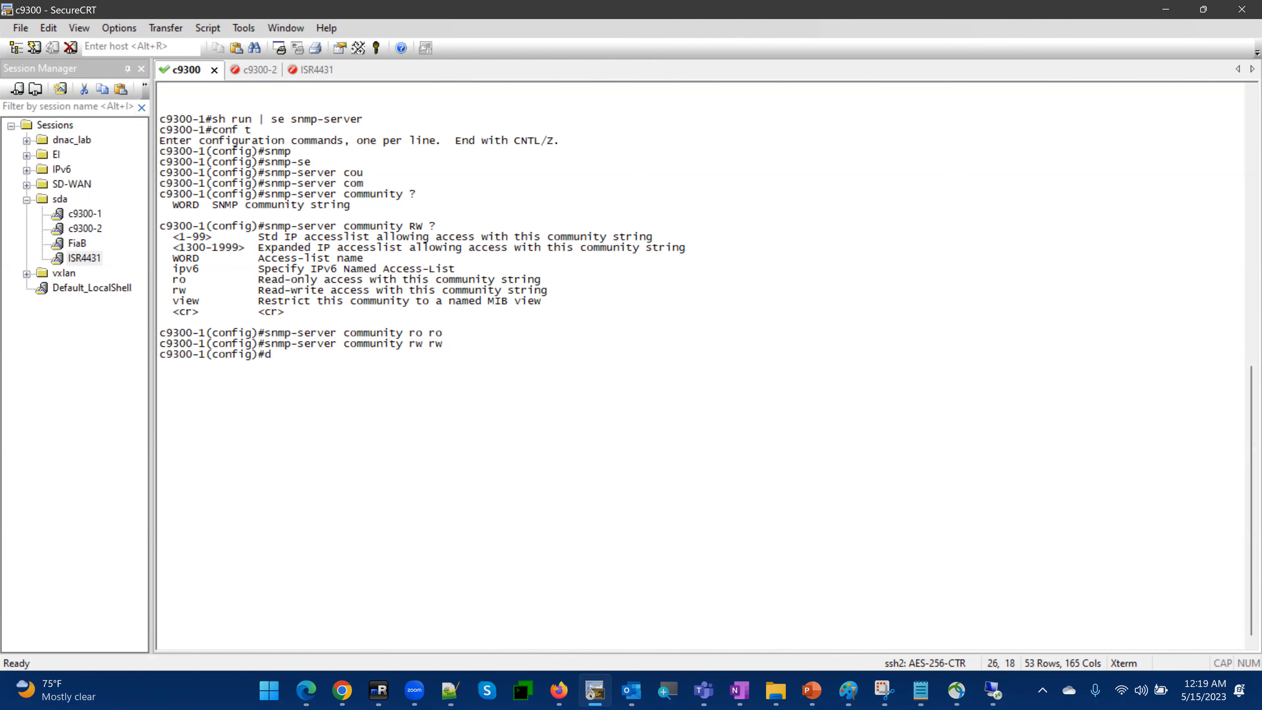
{"action": "key", "text": "BackSpace"}
Copy the two community commands and switch to the c9300-2 session
{"action": "left_click_drag", "start_coordinate": [267, 334], "coordinate": [449, 347]}
{"action": "left_click", "coordinate": [450, 346]}
{"action": "left_click_drag", "start_coordinate": [267, 334], "coordinate": [443, 334]}
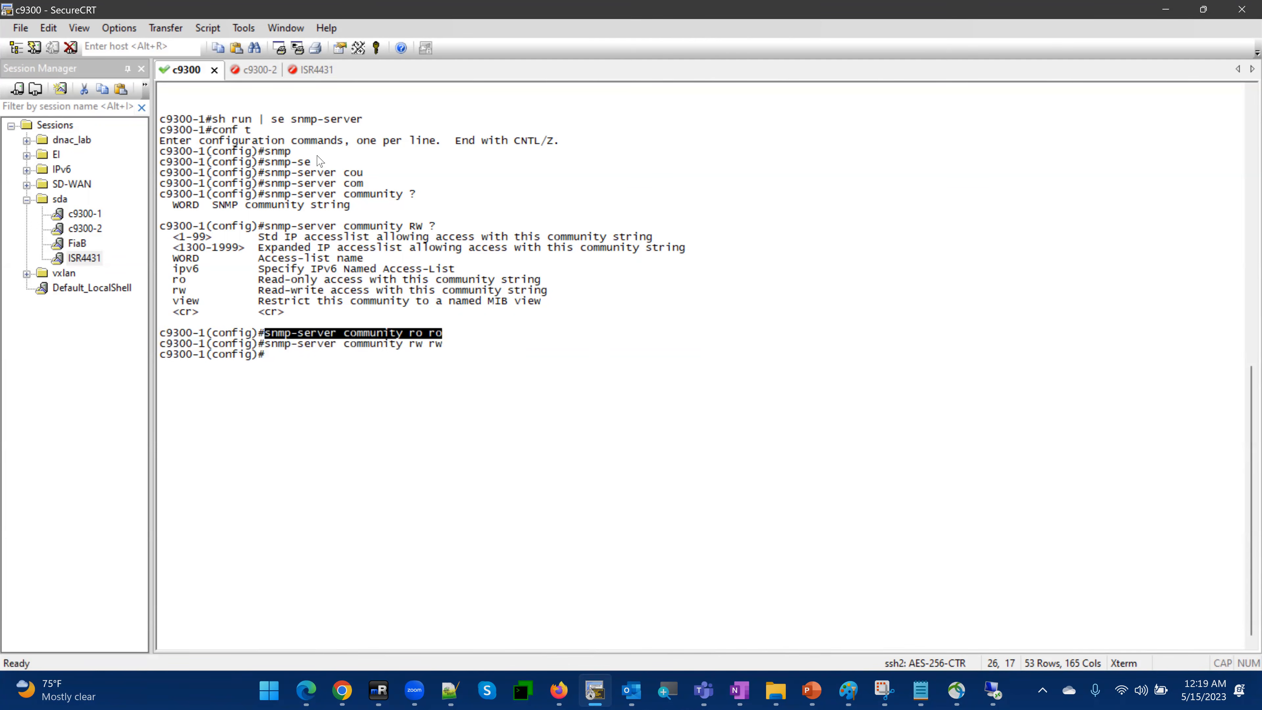
{"action": "left_click", "coordinate": [260, 70]}
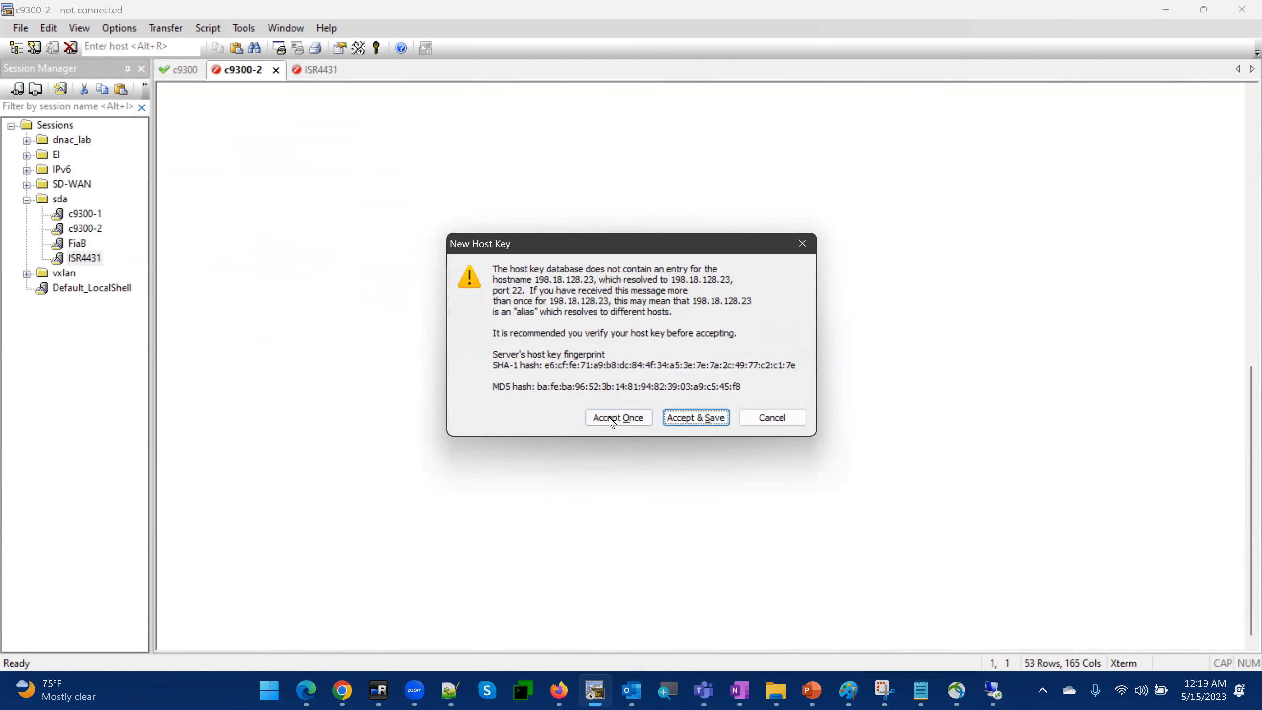
Accept c9300-2's host key once, skip the public key file, and log in
{"action": "left_click", "coordinate": [611, 422]}
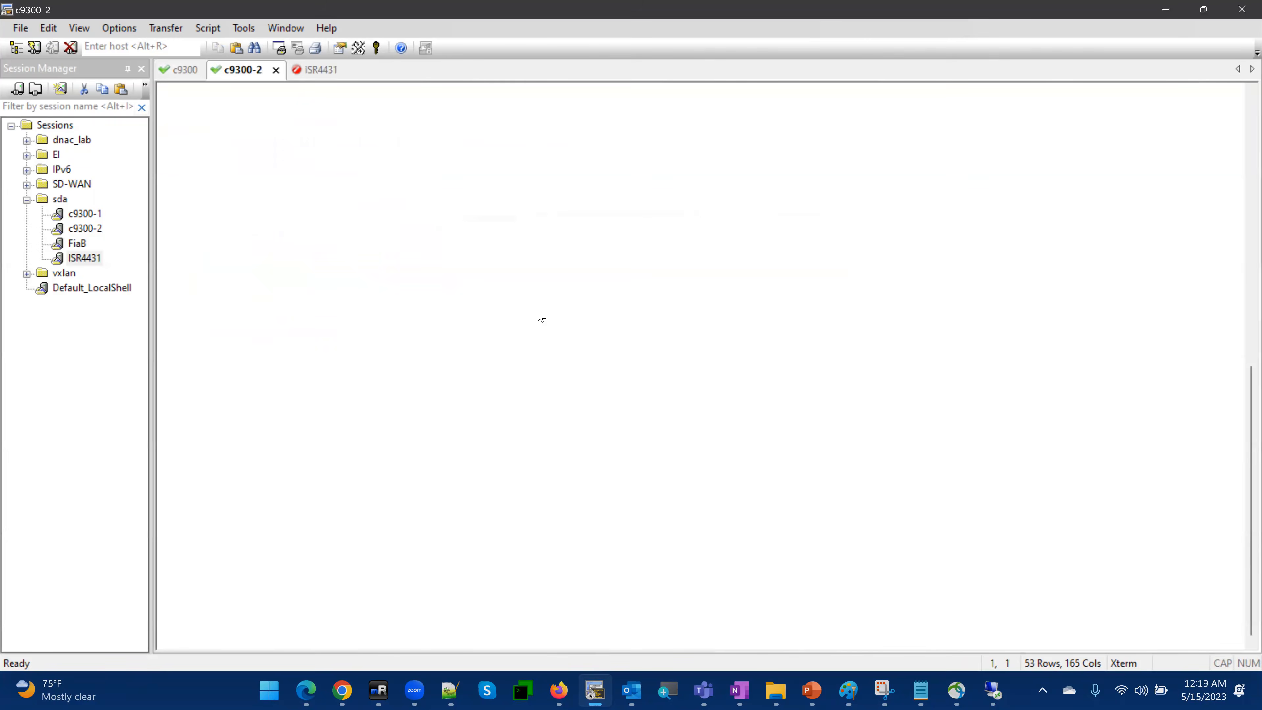
{"action": "left_click", "coordinate": [744, 381]}
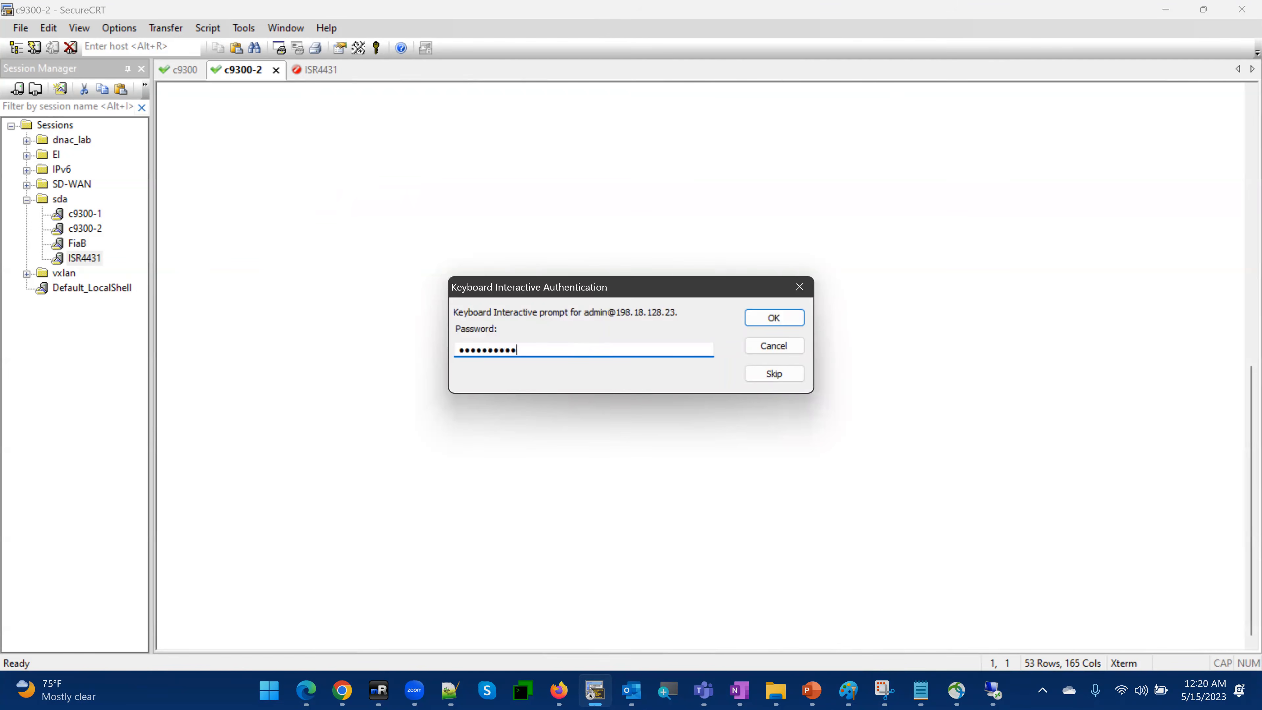
{"action": "key", "text": "Return"}
{"action": "type", "text": "conf t"}
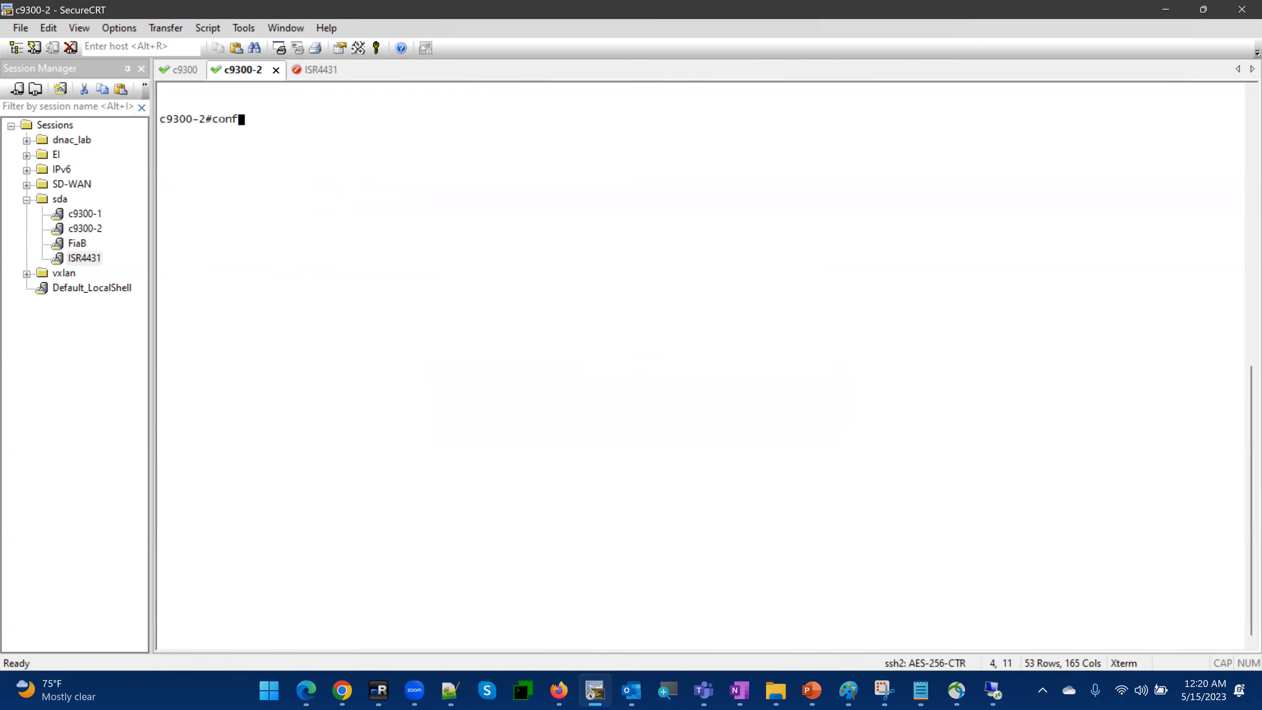
{"action": "key", "text": "Return"}
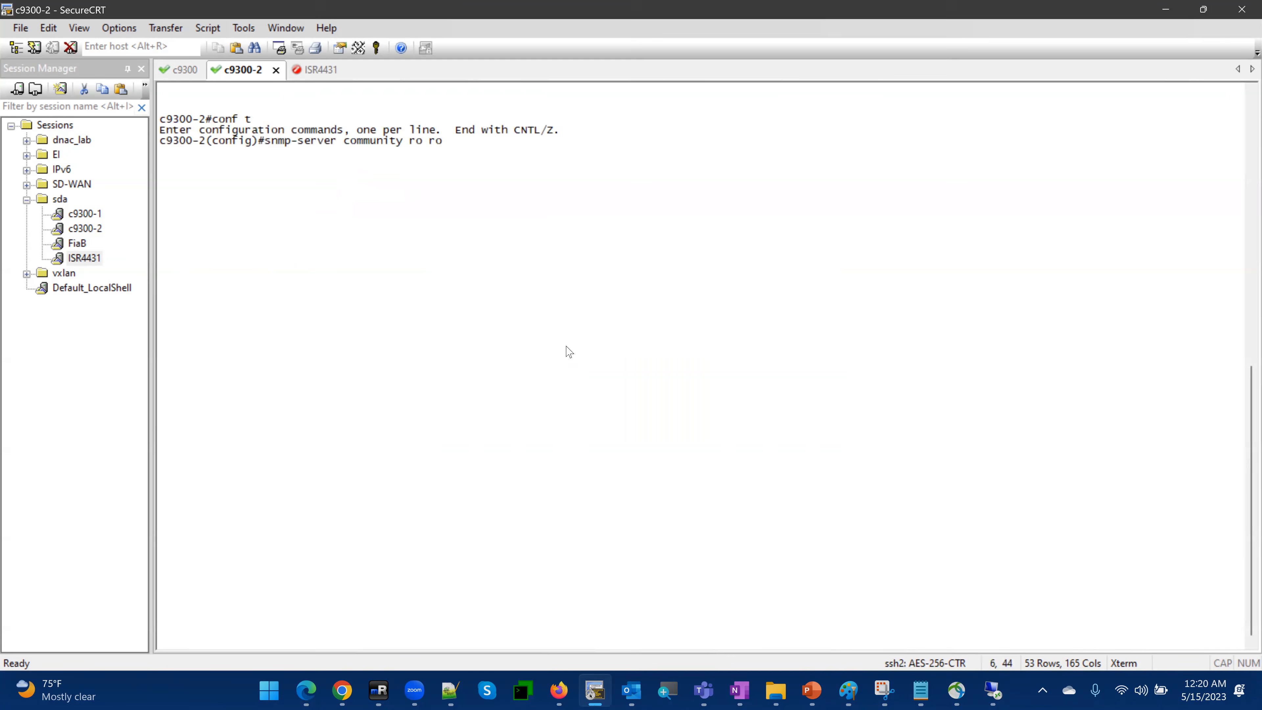
{"action": "key", "text": "Return"}
{"action": "key", "text": "Up"}
{"action": "key", "text": "BackSpace"}
{"action": "key", "text": "BackSpace"}
{"action": "key", "text": "BackSpace"}
{"action": "key", "text": "BackSpace"}
{"action": "type", "text": "2"}
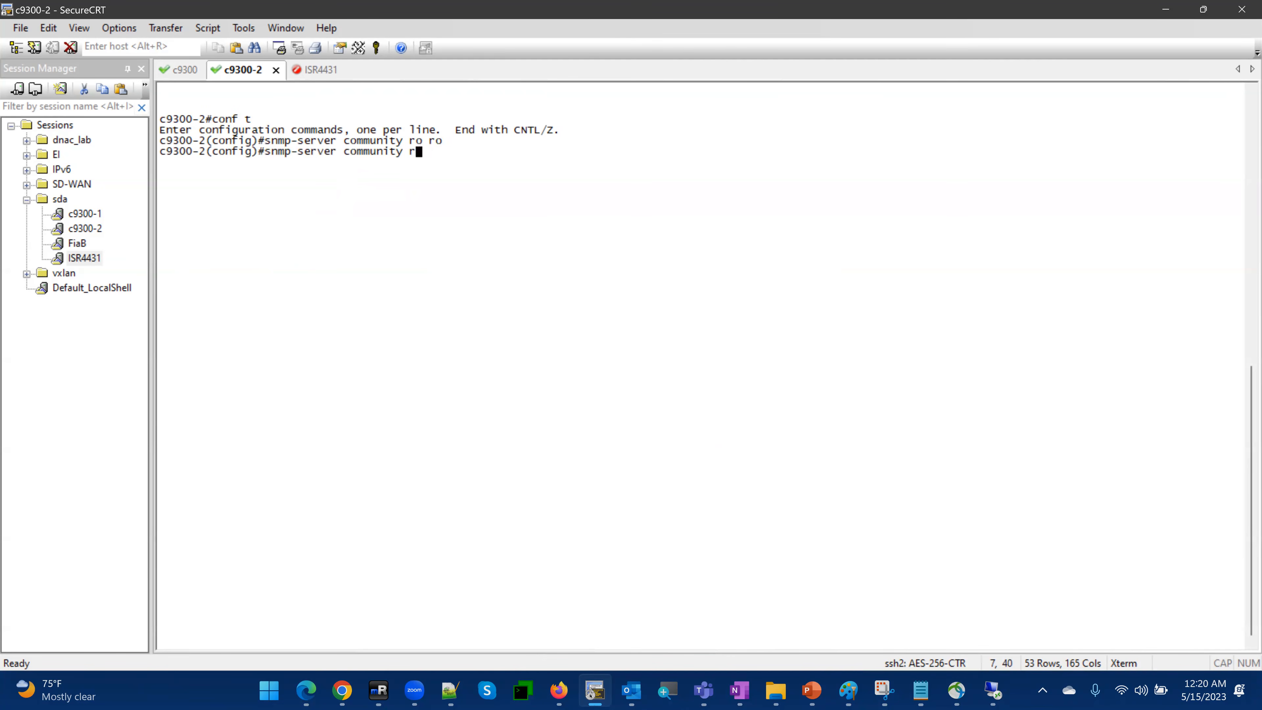
{"action": "type", "text": "w rw"}
{"action": "key", "text": "Return"}
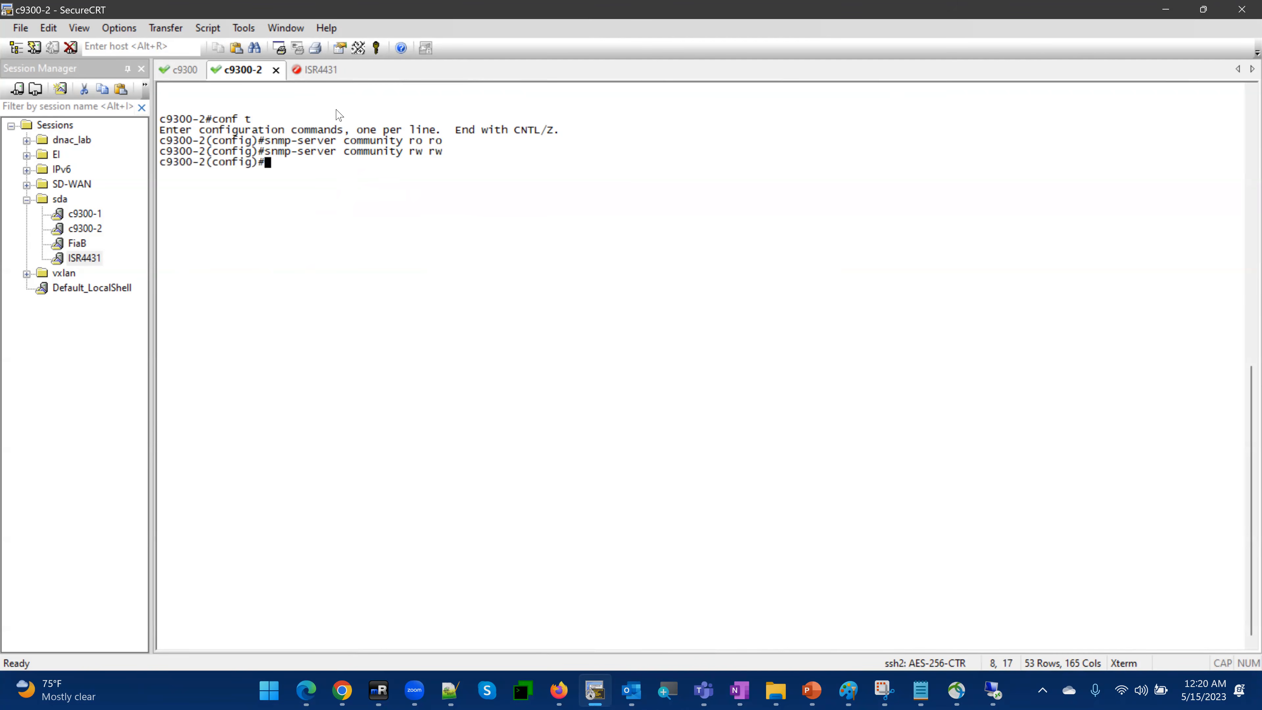
{"action": "left_click", "coordinate": [312, 71]}
{"action": "key", "text": "Return"}
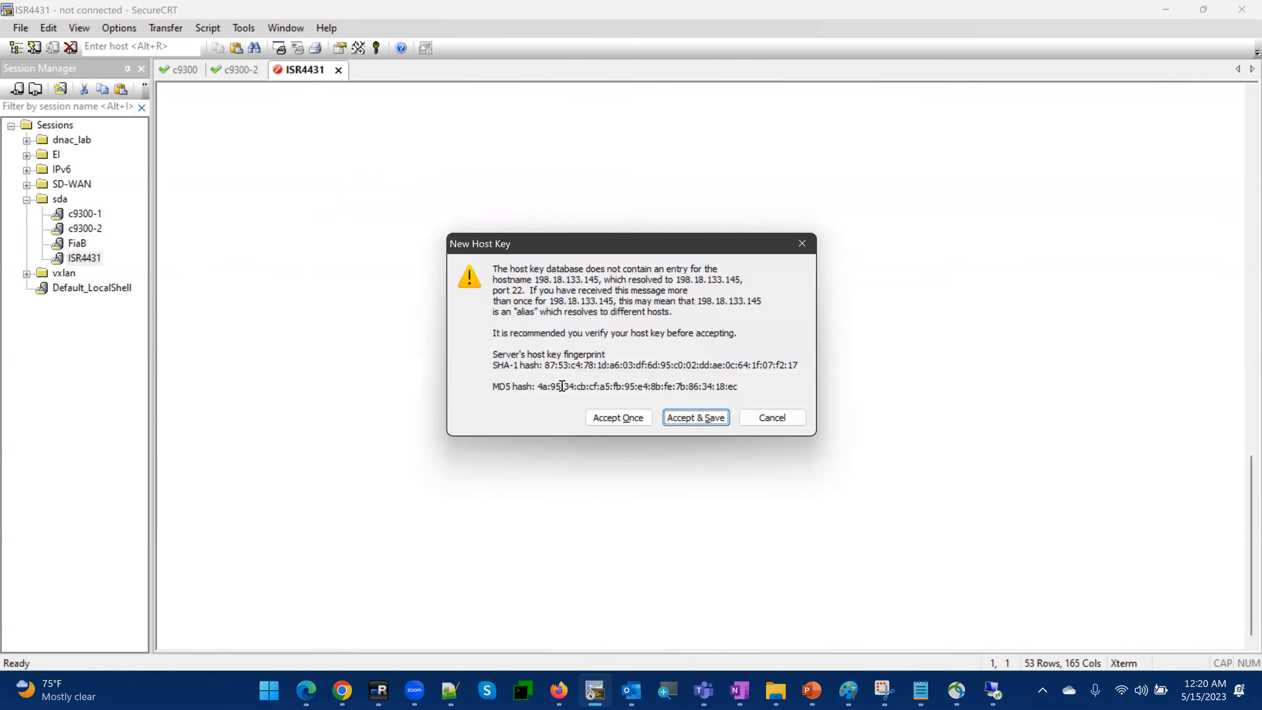
Accept the ISR4331 router's host key once and log in
{"action": "left_click", "coordinate": [594, 421]}
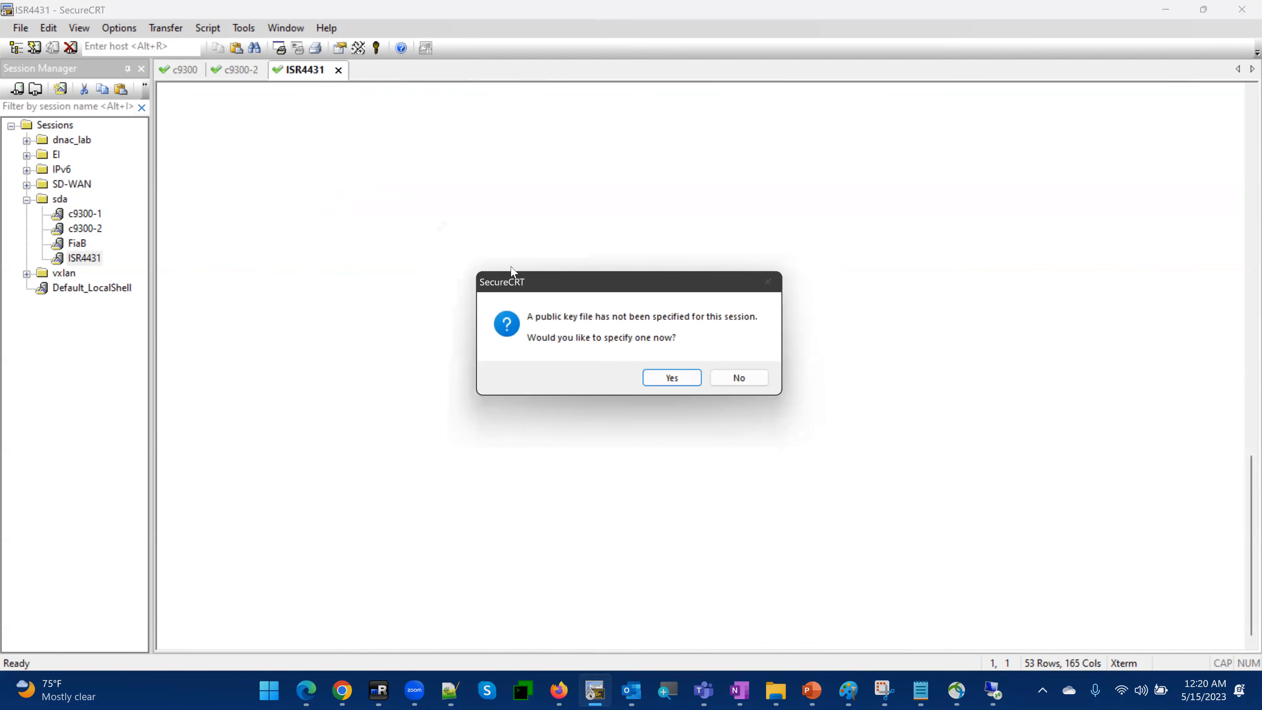
{"action": "left_click", "coordinate": [742, 377]}
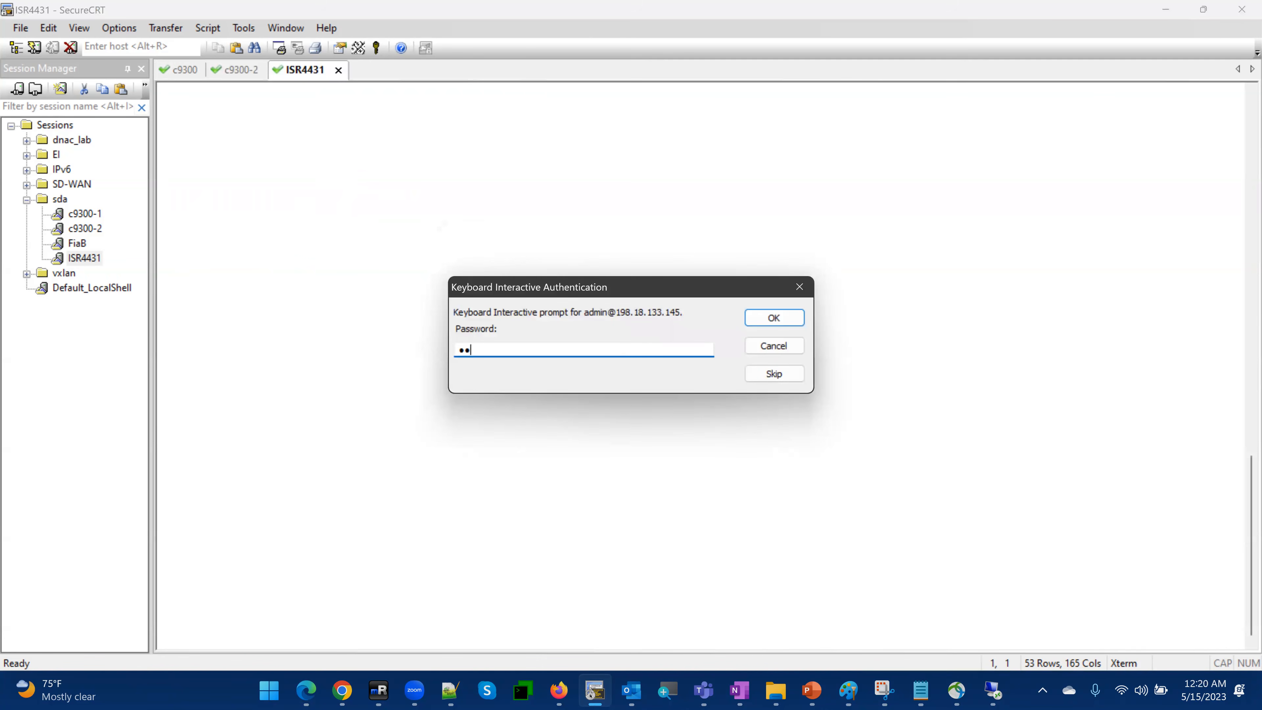
{"action": "key", "text": "Return"}
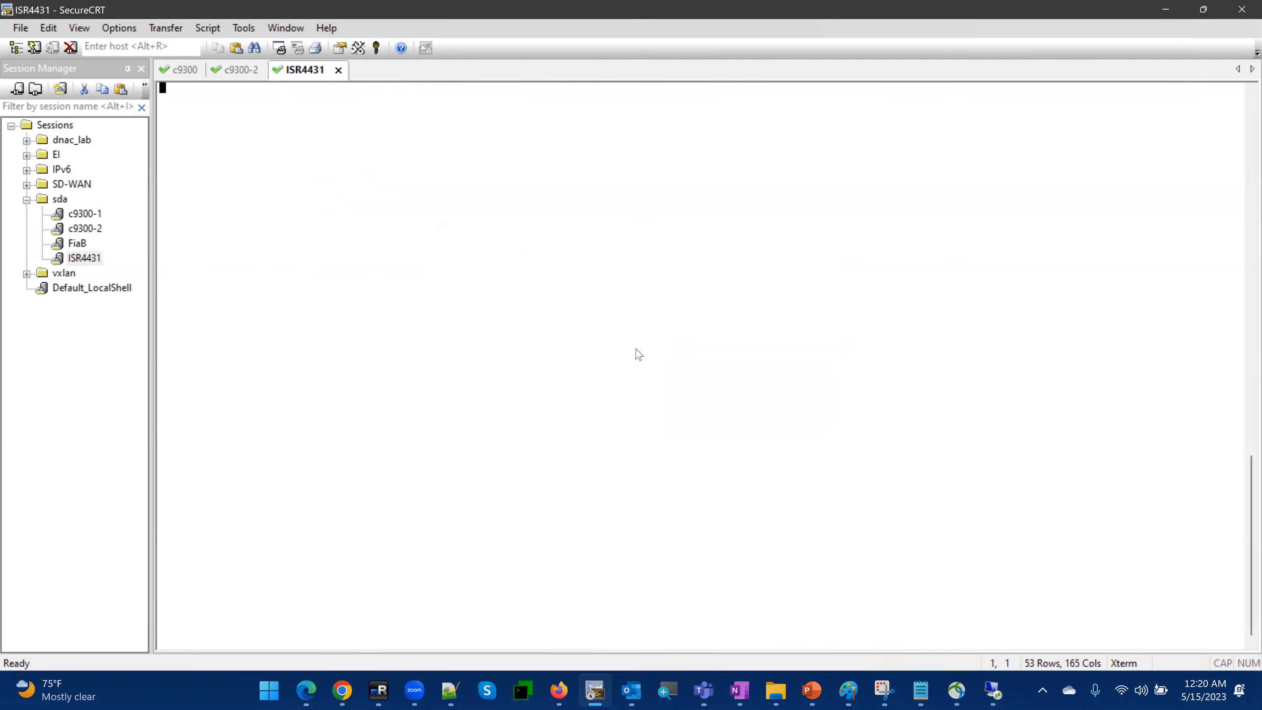
Add SNMP communities ro (read-only) and rw (read-write) in global configuration mode
{"action": "type", "text": "conf t"}
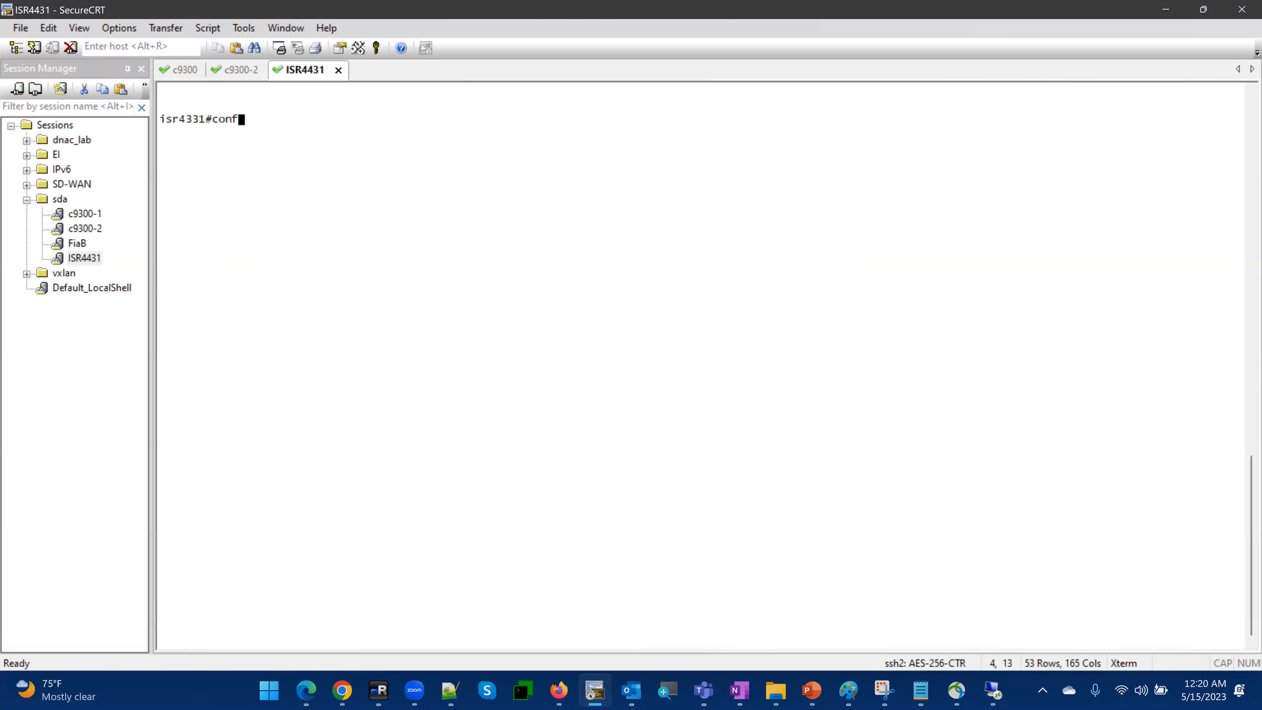
{"action": "key", "text": "Return"}
{"action": "type", "text": "snmp-server community ro ro"}
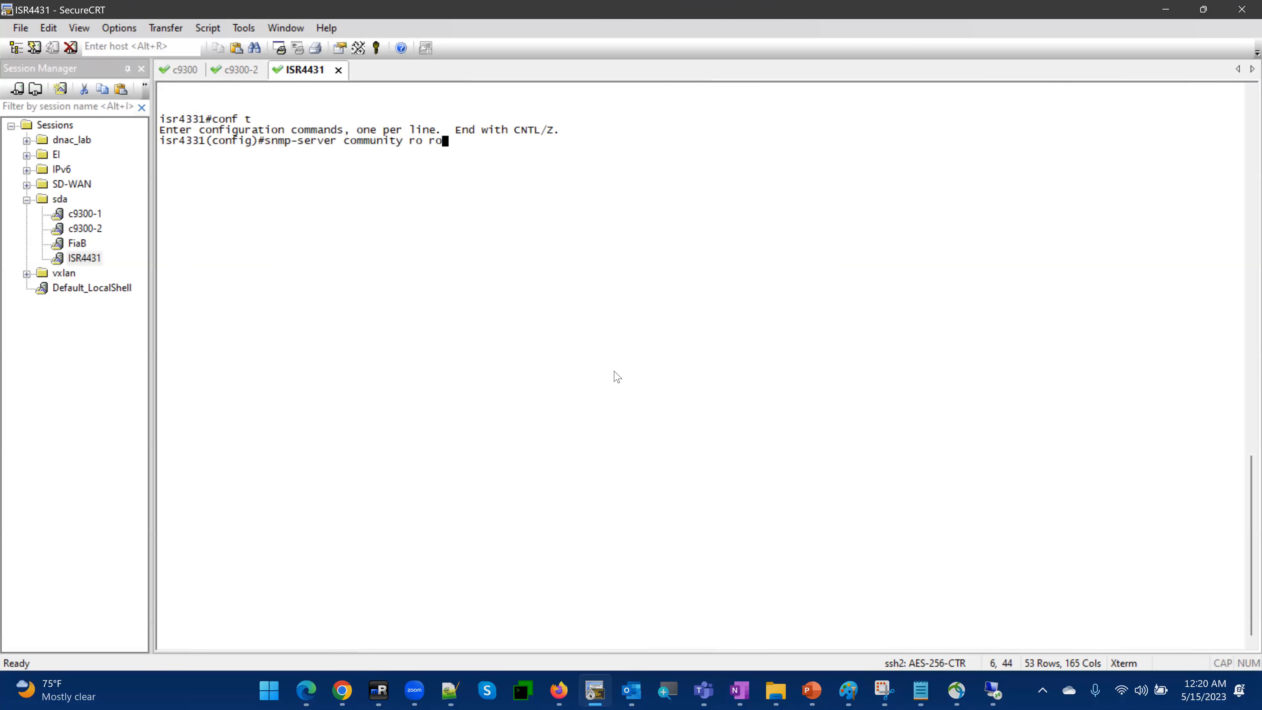
{"action": "key", "text": "Return"}
{"action": "key", "text": "Up"}
{"action": "key", "text": "BackSpace"}
{"action": "key", "text": "BackSpace"}
{"action": "key", "text": "BackSpace"}
{"action": "type", "text": "w rw"}
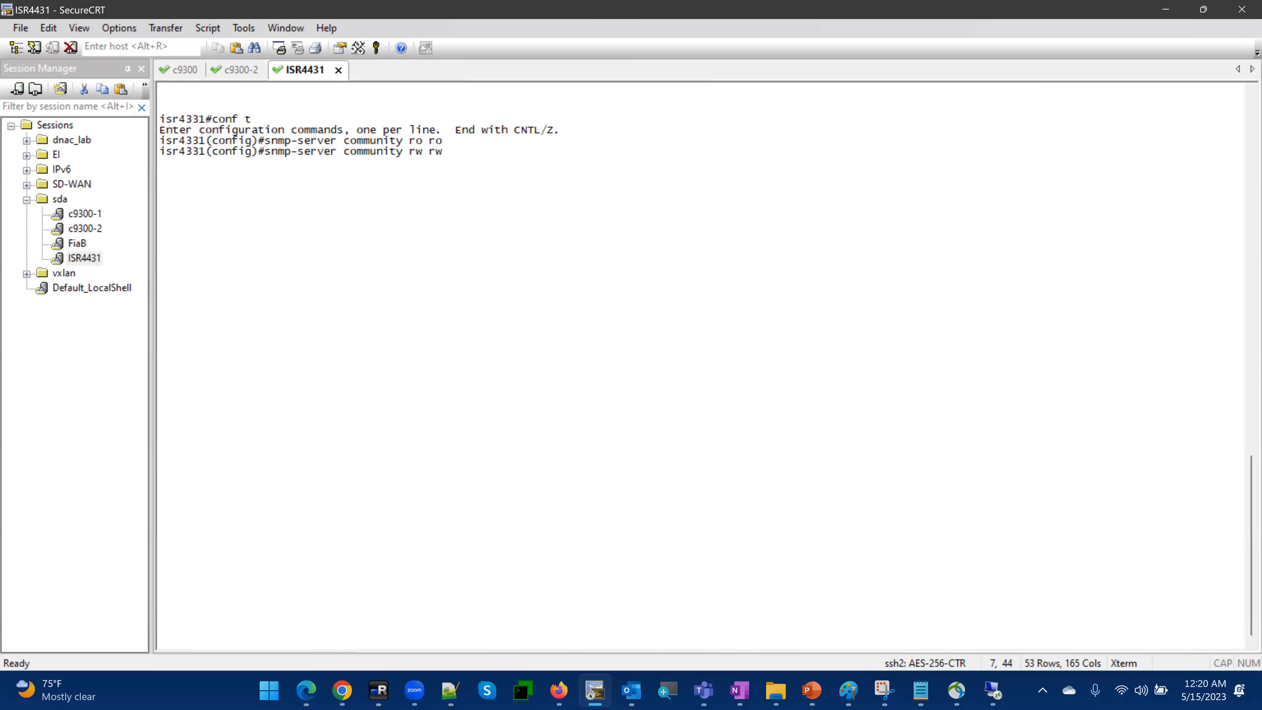
{"action": "key", "text": "Return"}
{"action": "left_click", "coordinate": [993, 690]}
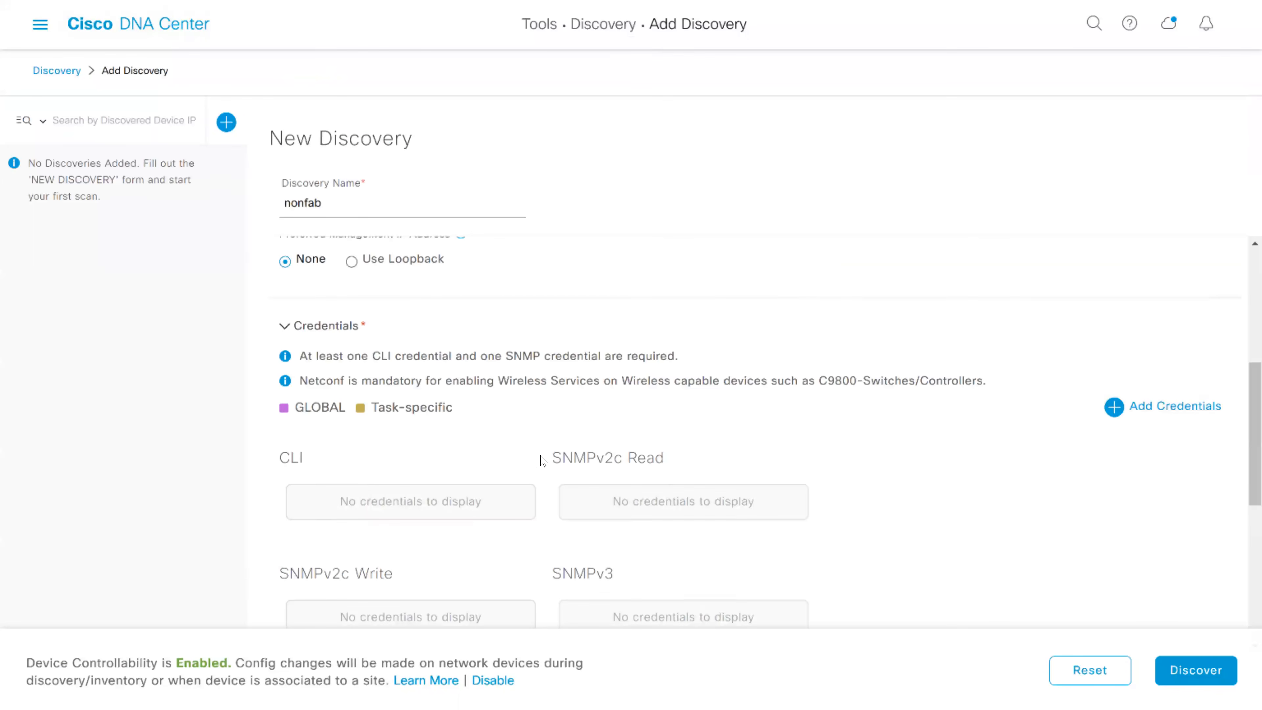
Enter a CLI credential named admin with username admin and its password
{"action": "left_click", "coordinate": [1148, 407]}
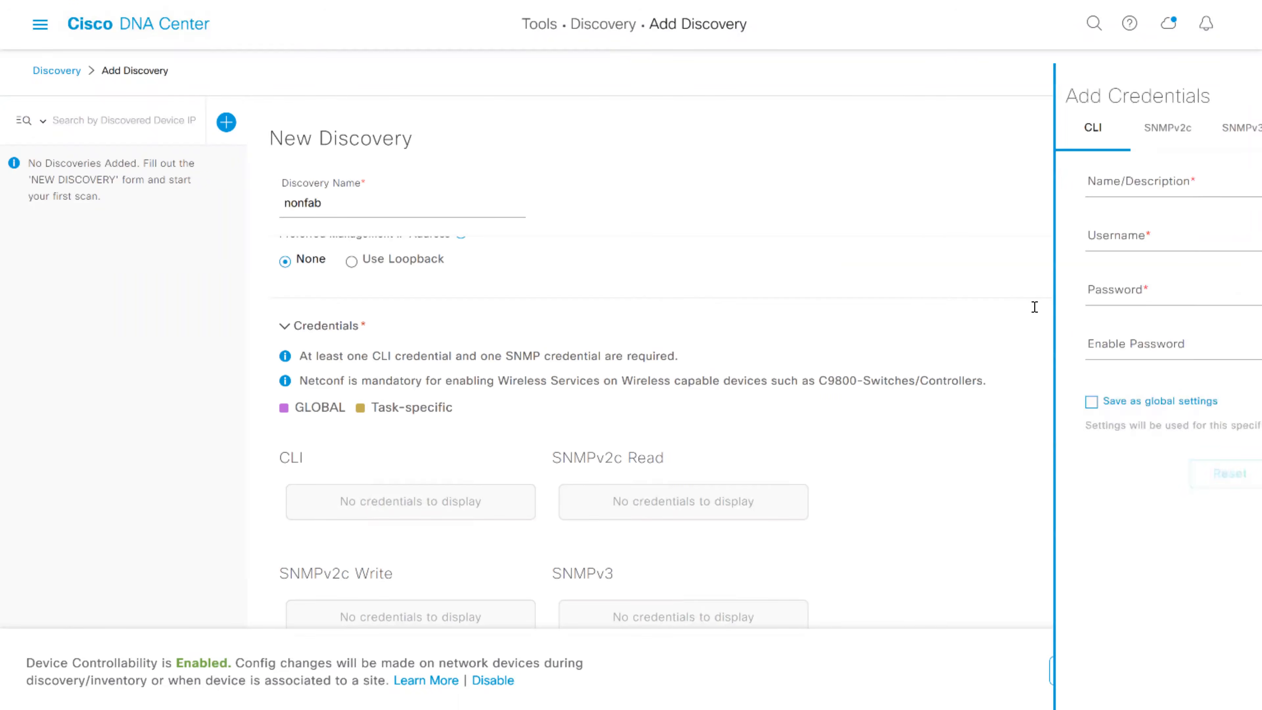
{"action": "left_click", "coordinate": [943, 185]}
{"action": "type", "text": "admin"}
{"action": "key", "text": "Tab"}
{"action": "type", "text": "admin"}
{"action": "key", "text": "Tab"}
{"action": "key", "text": "Tab"}
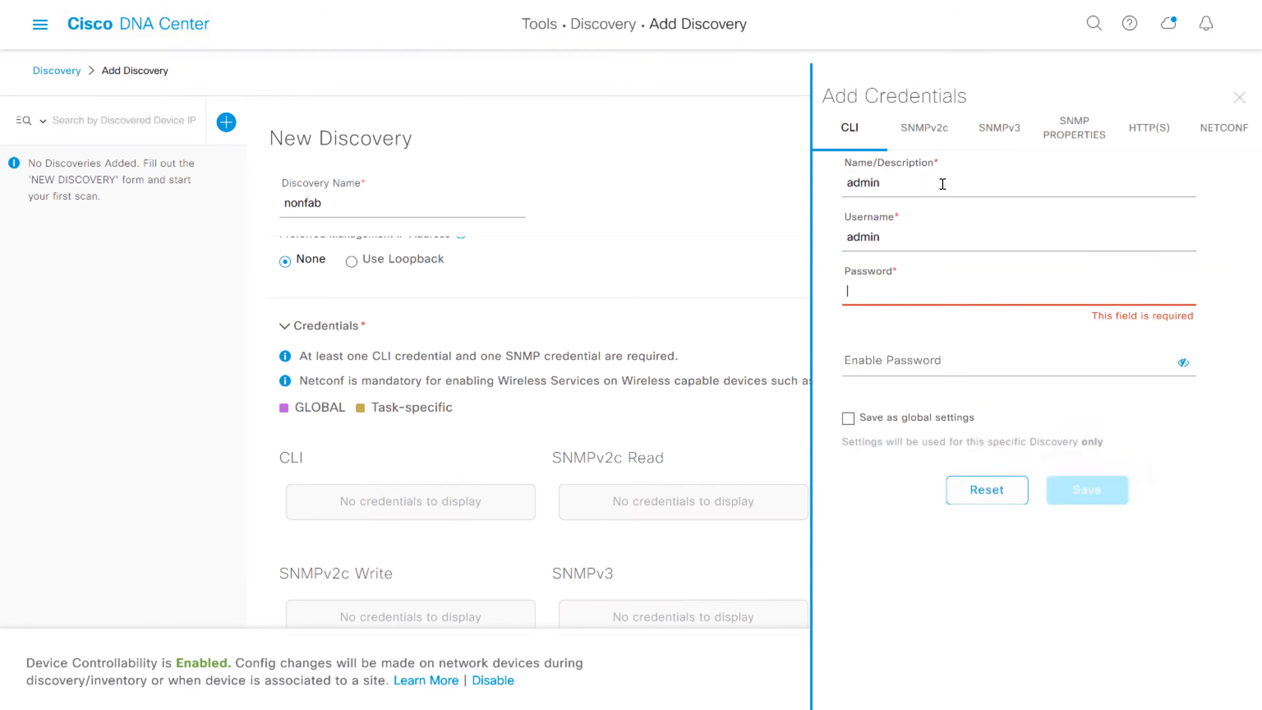
{"action": "type", "text": "c1sco12345"}
{"action": "left_click", "coordinate": [1104, 322]}
{"action": "left_click", "coordinate": [1184, 292]}
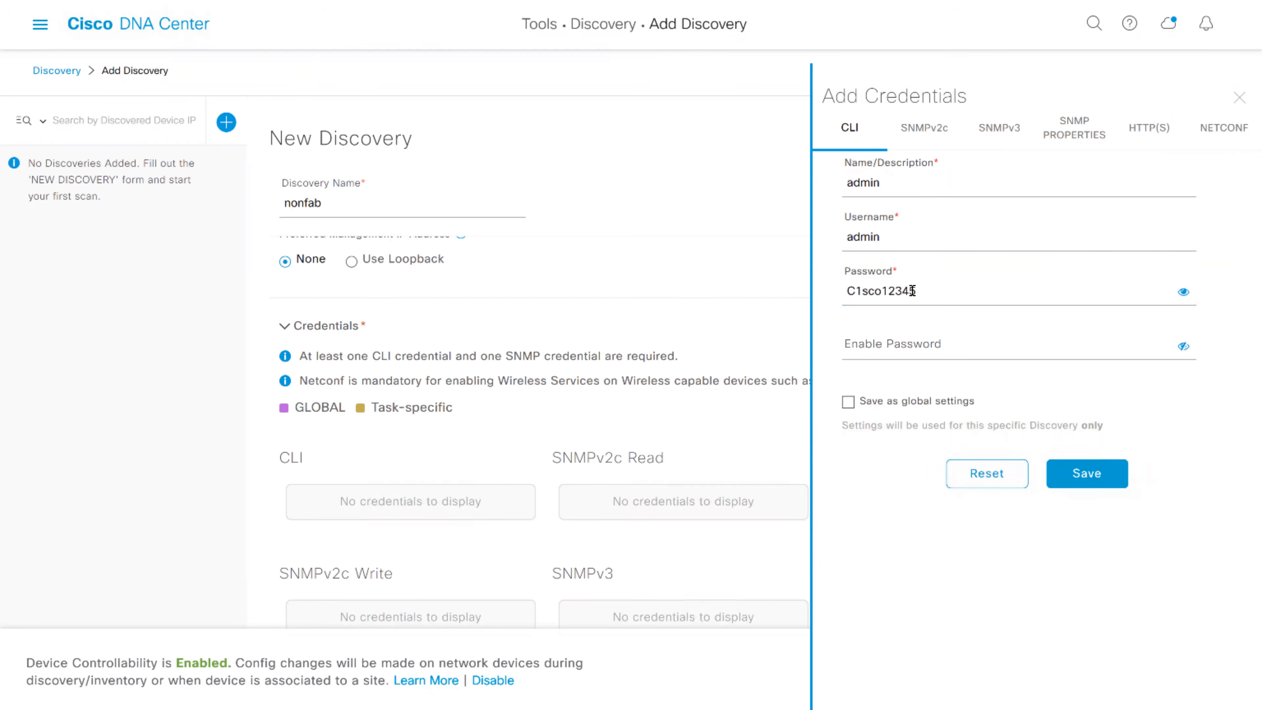
{"action": "double_click", "coordinate": [913, 291]}
Enter the enable password, save the credential as global, and accept the admin warning
{"action": "left_click", "coordinate": [925, 339]}
{"action": "type", "text": "C1sco12345"}
{"action": "left_click", "coordinate": [1184, 346]}
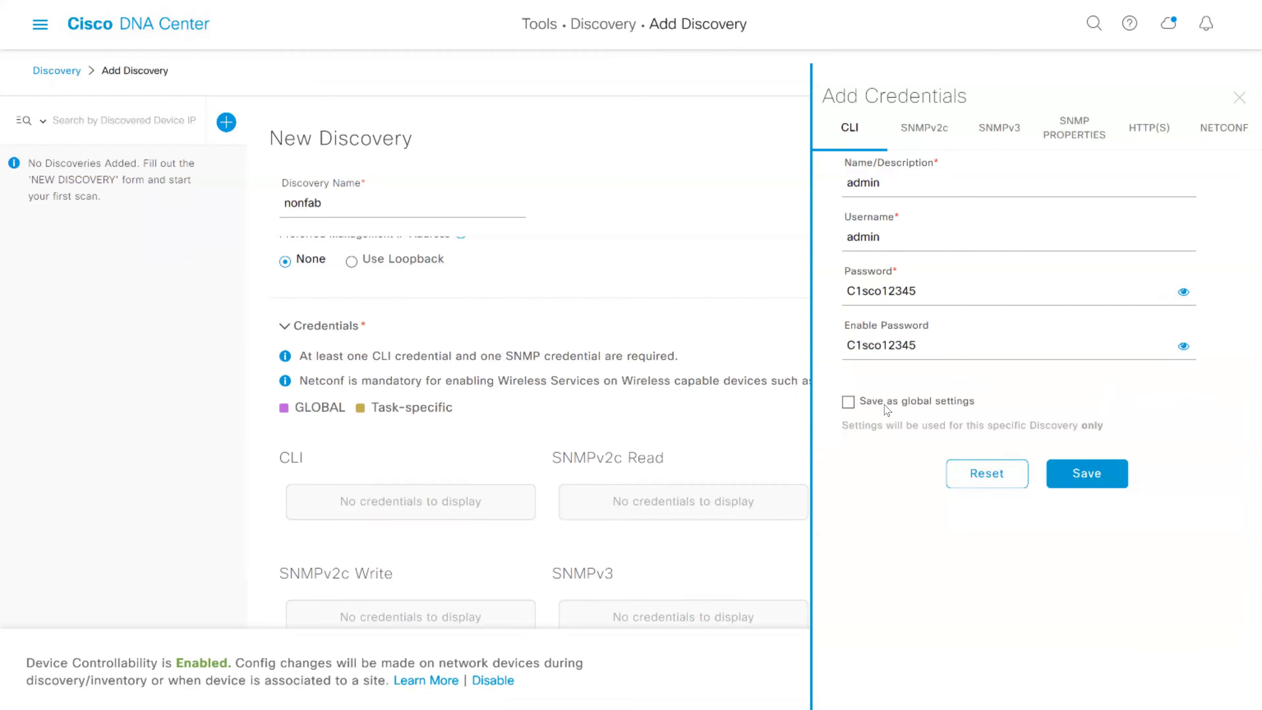
{"action": "left_click", "coordinate": [848, 402]}
{"action": "left_click", "coordinate": [1076, 481]}
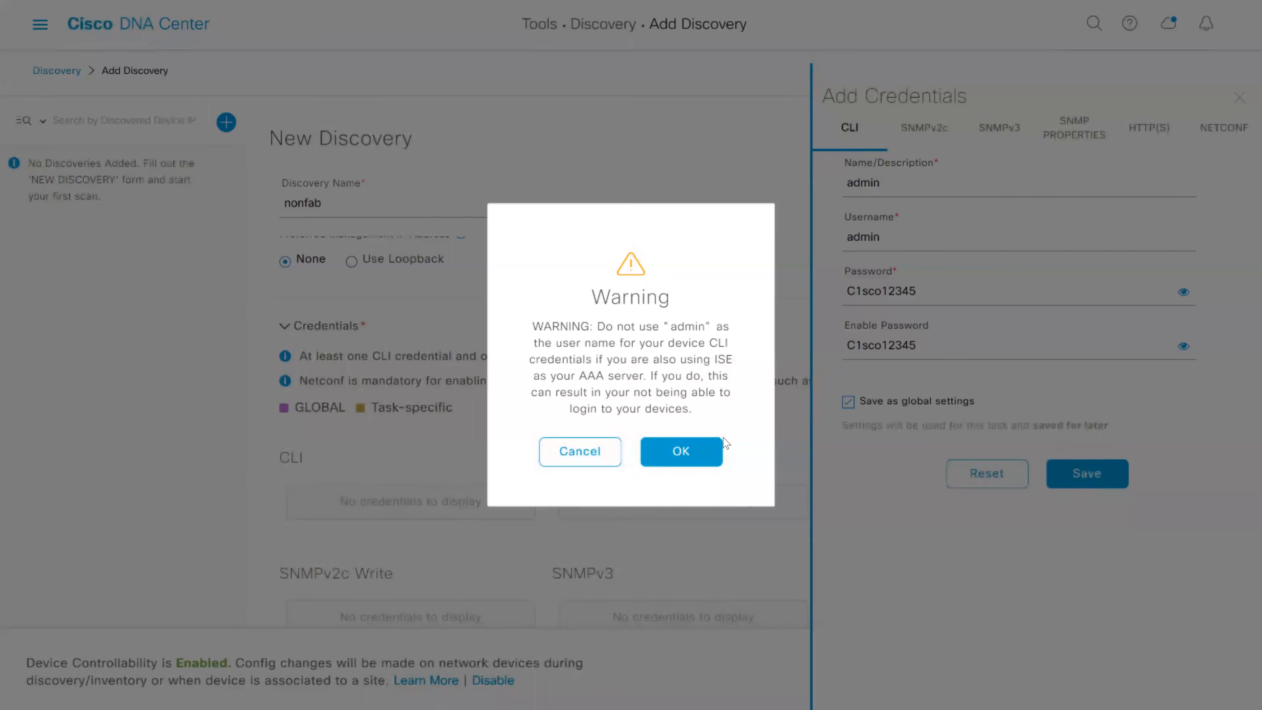
{"action": "left_click", "coordinate": [696, 451]}
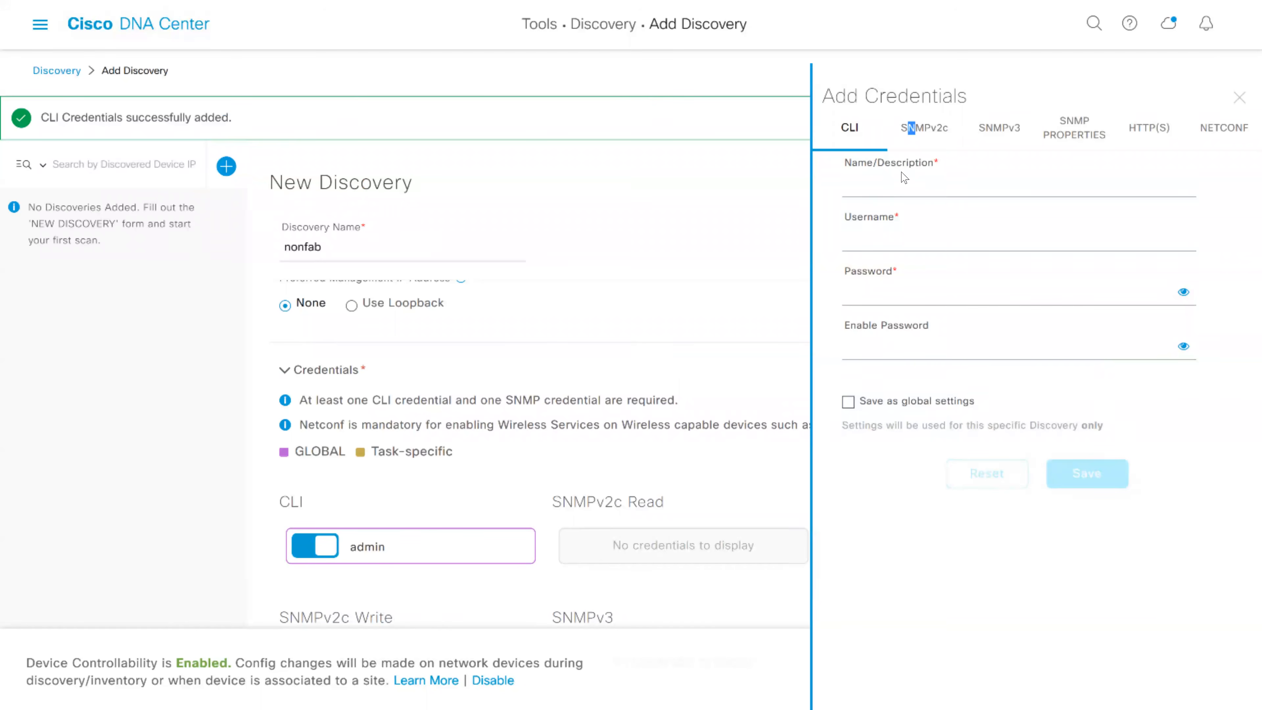
Save a global SNMPv2c Read community named rw with community string rw
{"action": "left_click", "coordinate": [928, 129]}
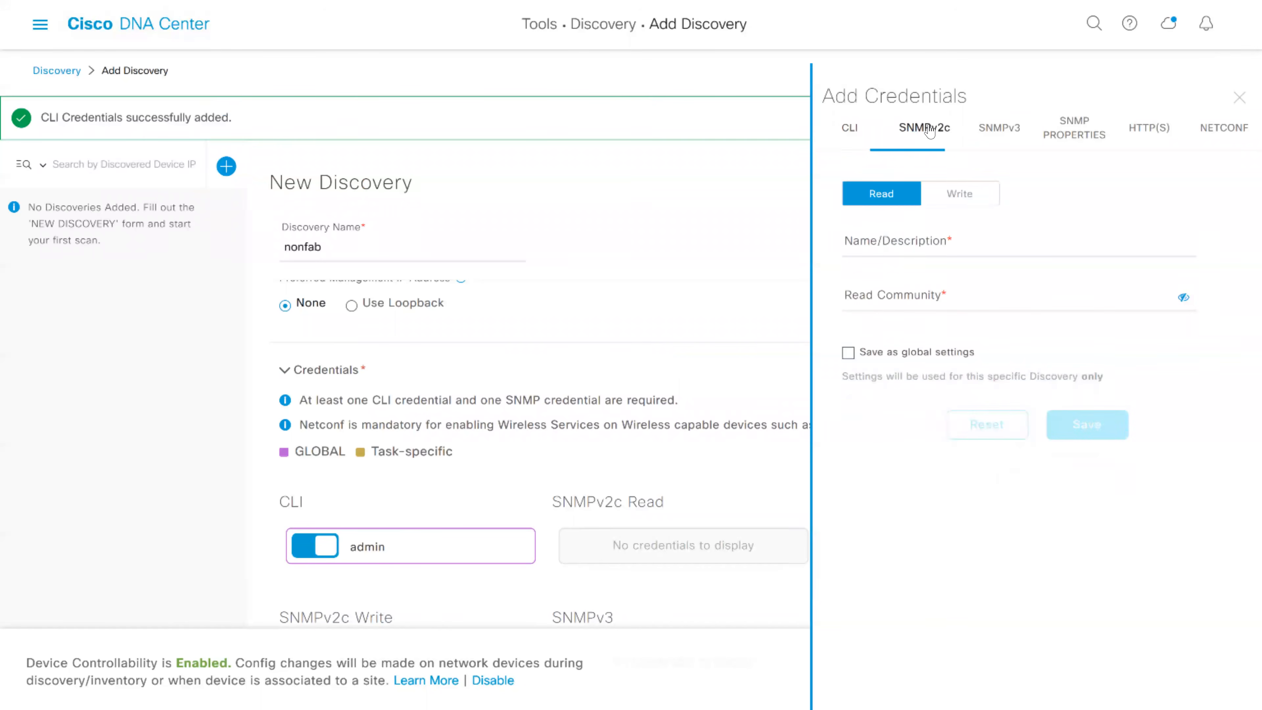
{"action": "left_click", "coordinate": [904, 242]}
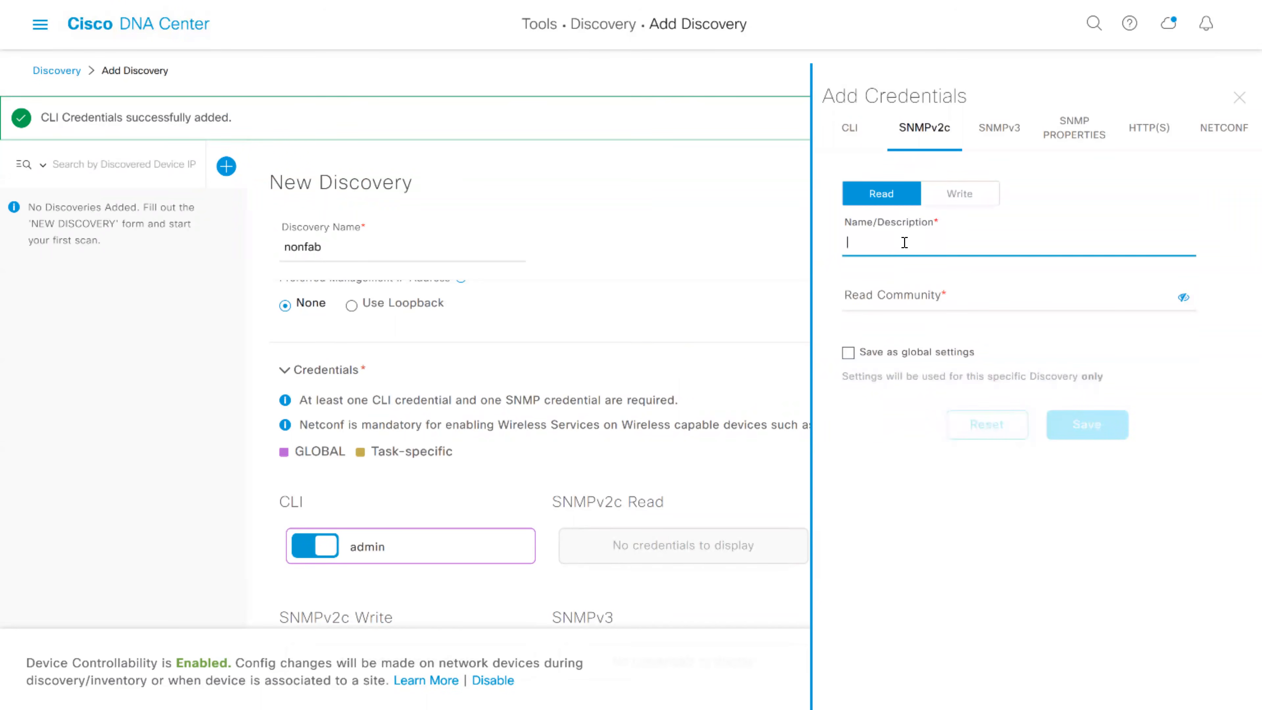
{"action": "type", "text": "rw"}
{"action": "left_click", "coordinate": [922, 297]}
{"action": "type", "text": "rw"}
{"action": "left_click", "coordinate": [847, 355]}
{"action": "left_click", "coordinate": [1077, 435]}
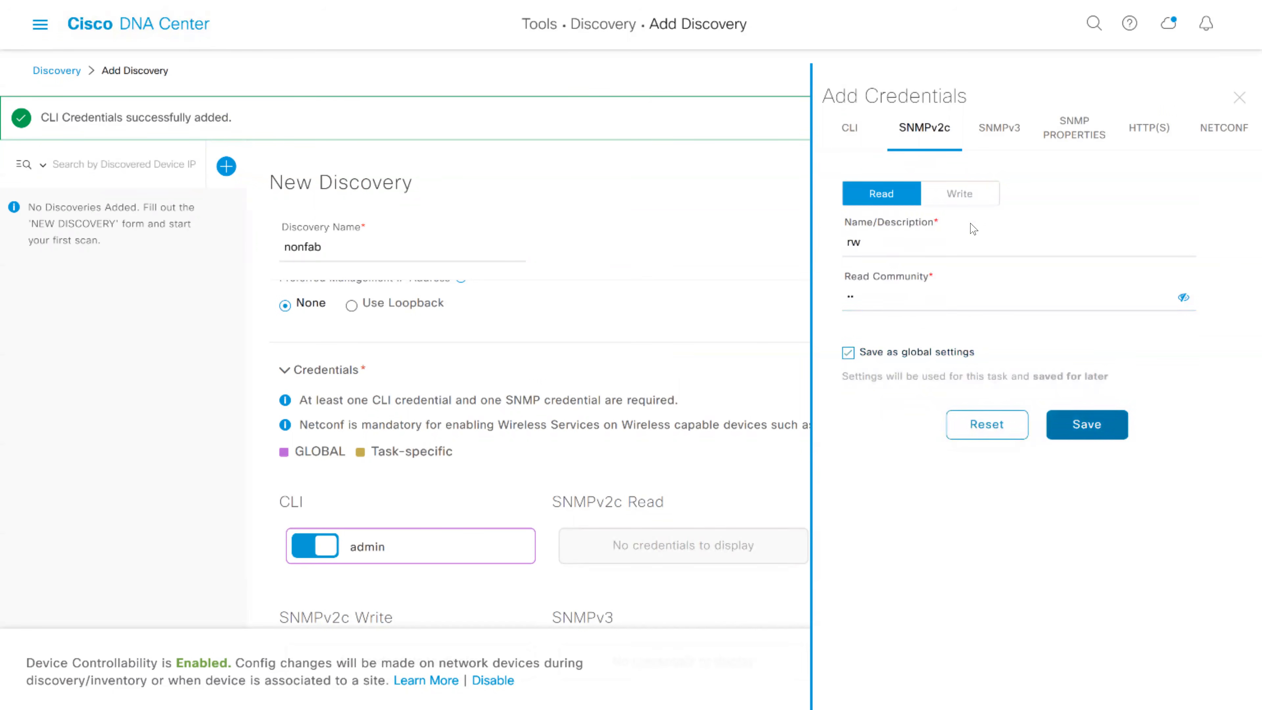
{"action": "left_click", "coordinate": [948, 198]}
{"action": "left_click", "coordinate": [929, 249]}
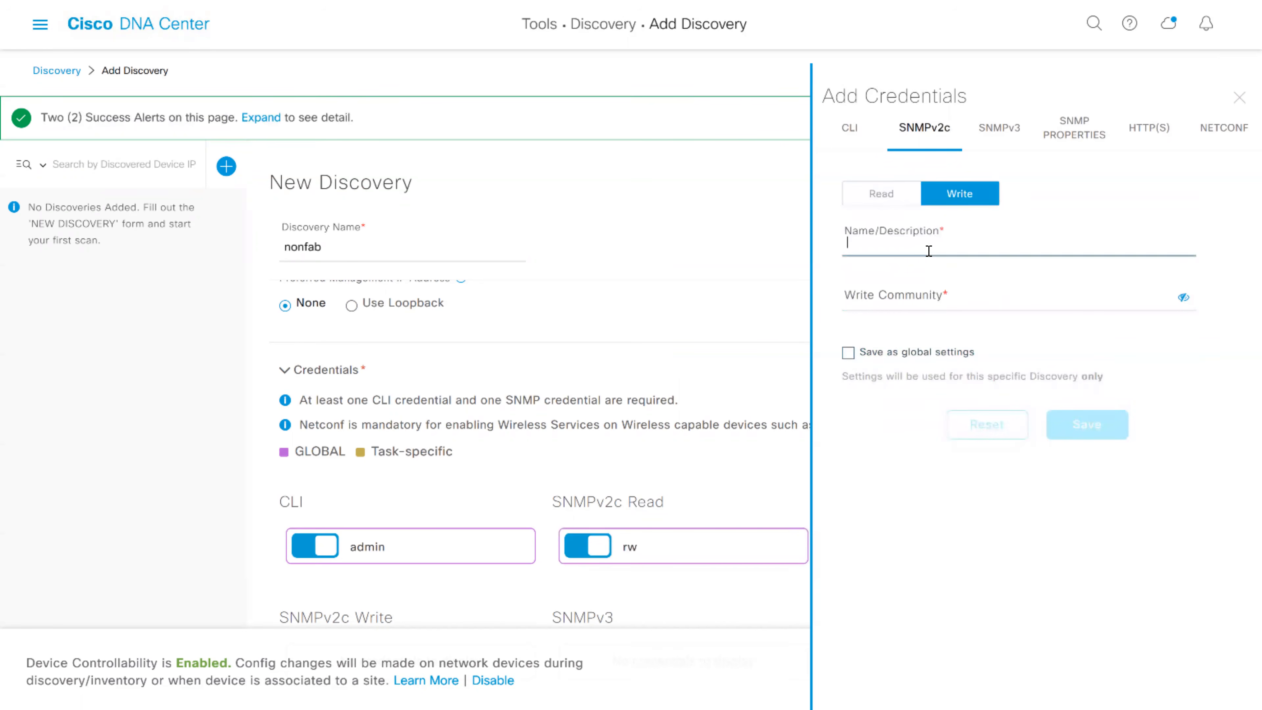
{"action": "type", "text": "rw"}
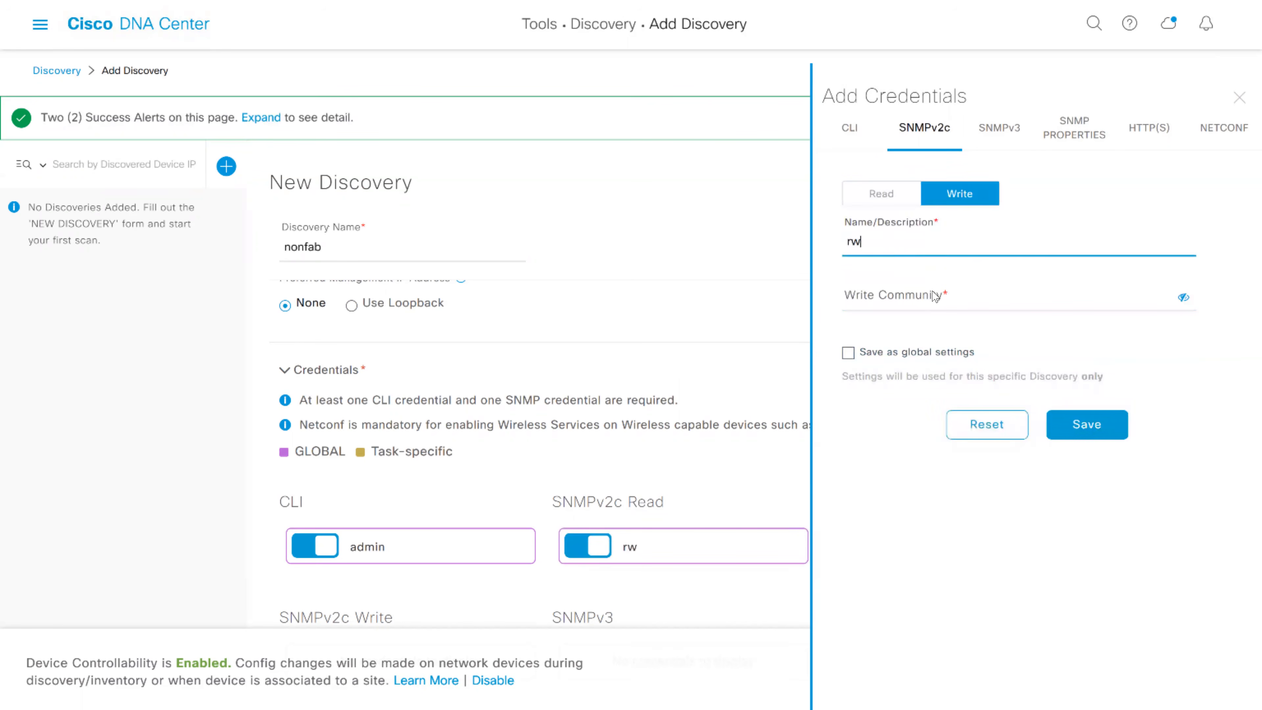
{"action": "left_click", "coordinate": [935, 294]}
{"action": "type", "text": "rw"}
{"action": "left_click", "coordinate": [849, 353]}
{"action": "left_click", "coordinate": [1093, 426]}
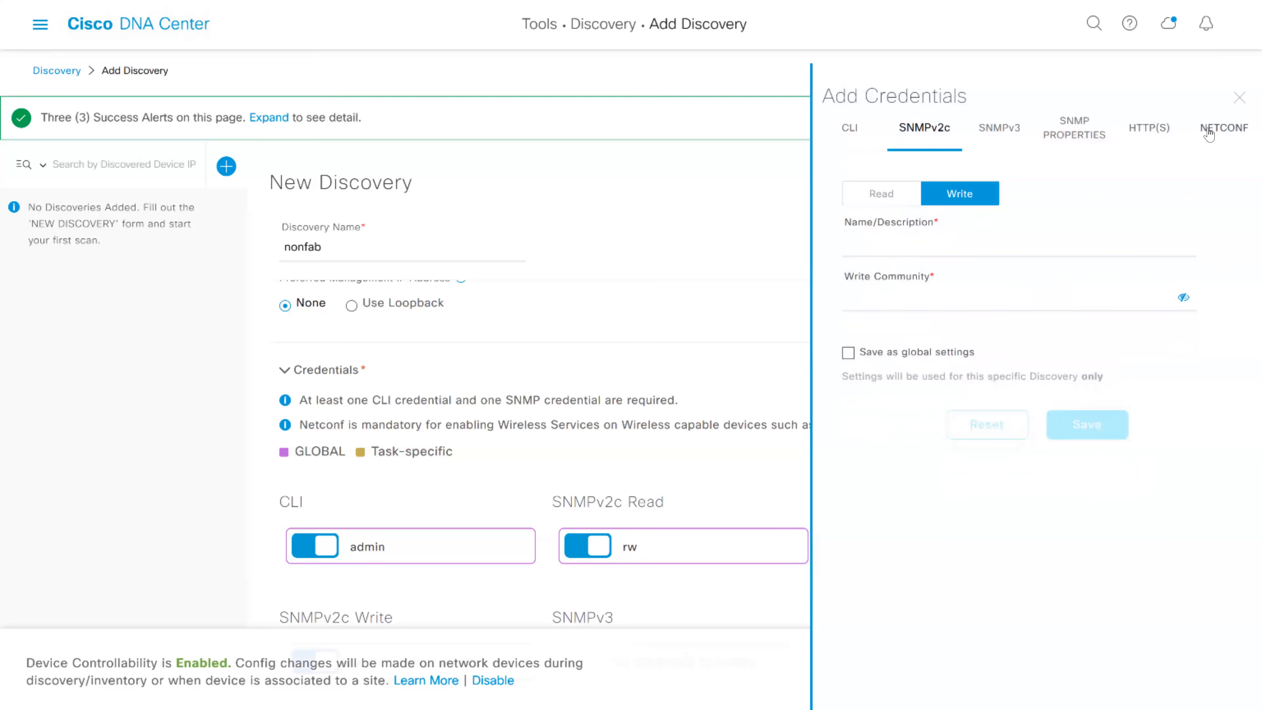
Save a global NETCONF credential on port 830 and close the credentials panel
{"action": "left_click", "coordinate": [1209, 130]}
{"action": "left_click", "coordinate": [849, 240]}
{"action": "left_click", "coordinate": [910, 182]}
{"action": "type", "text": "830"}
{"action": "left_click", "coordinate": [1098, 411]}
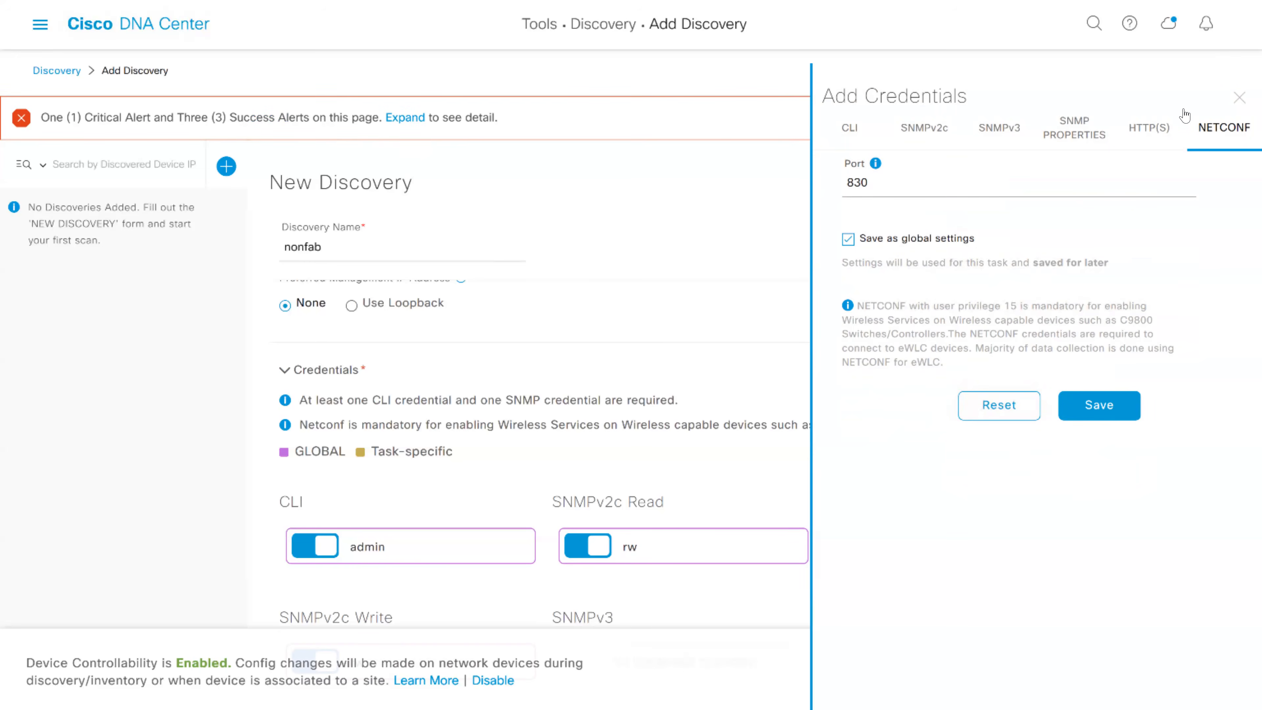
{"action": "left_click", "coordinate": [1239, 96]}
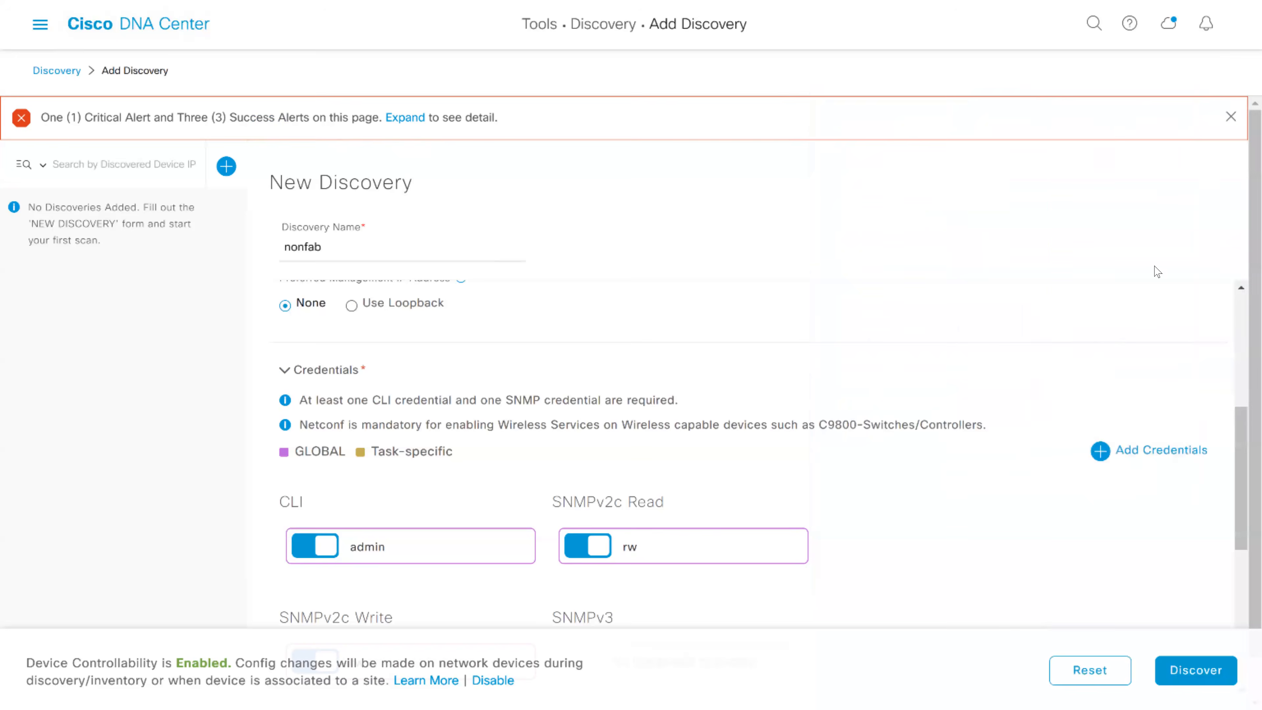
Confirm SSH in the Advanced protocol order and start the nonfab discovery now
{"action": "scroll", "coordinate": [1063, 319], "scroll_direction": "down", "scroll_amount": 3}
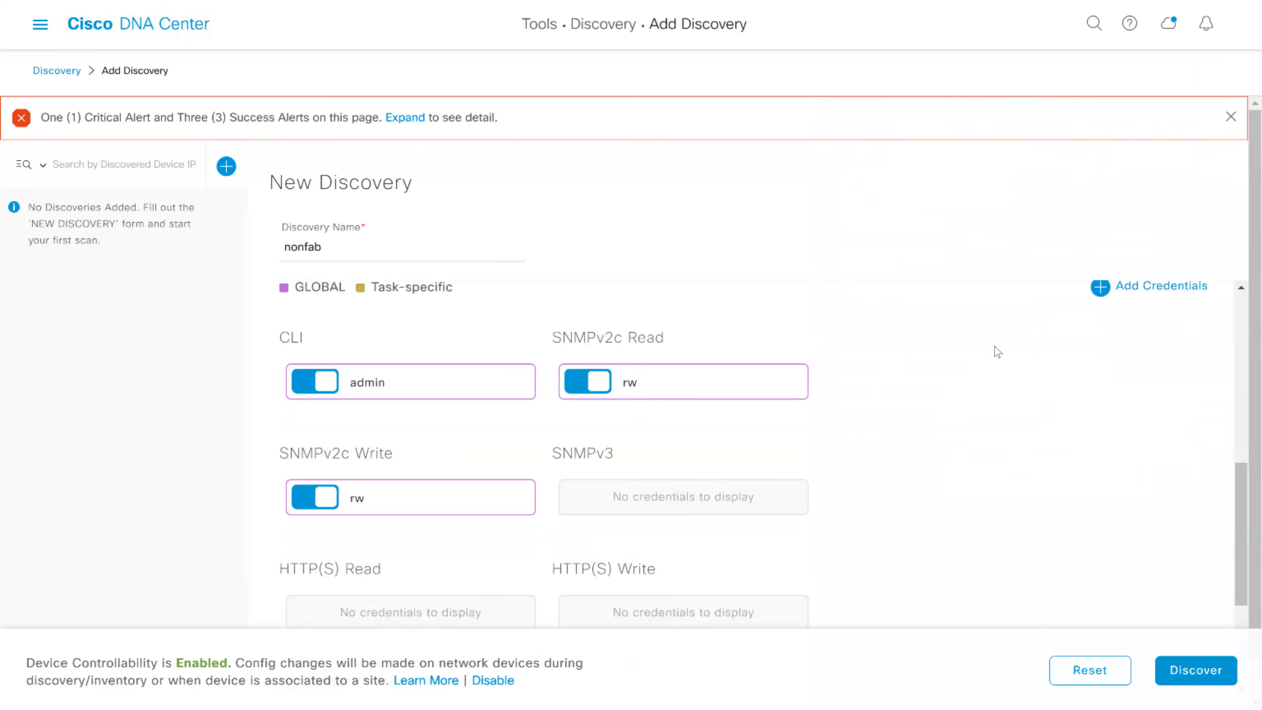
{"action": "scroll", "coordinate": [998, 352], "scroll_direction": "down", "scroll_amount": 4}
{"action": "left_click", "coordinate": [287, 583]}
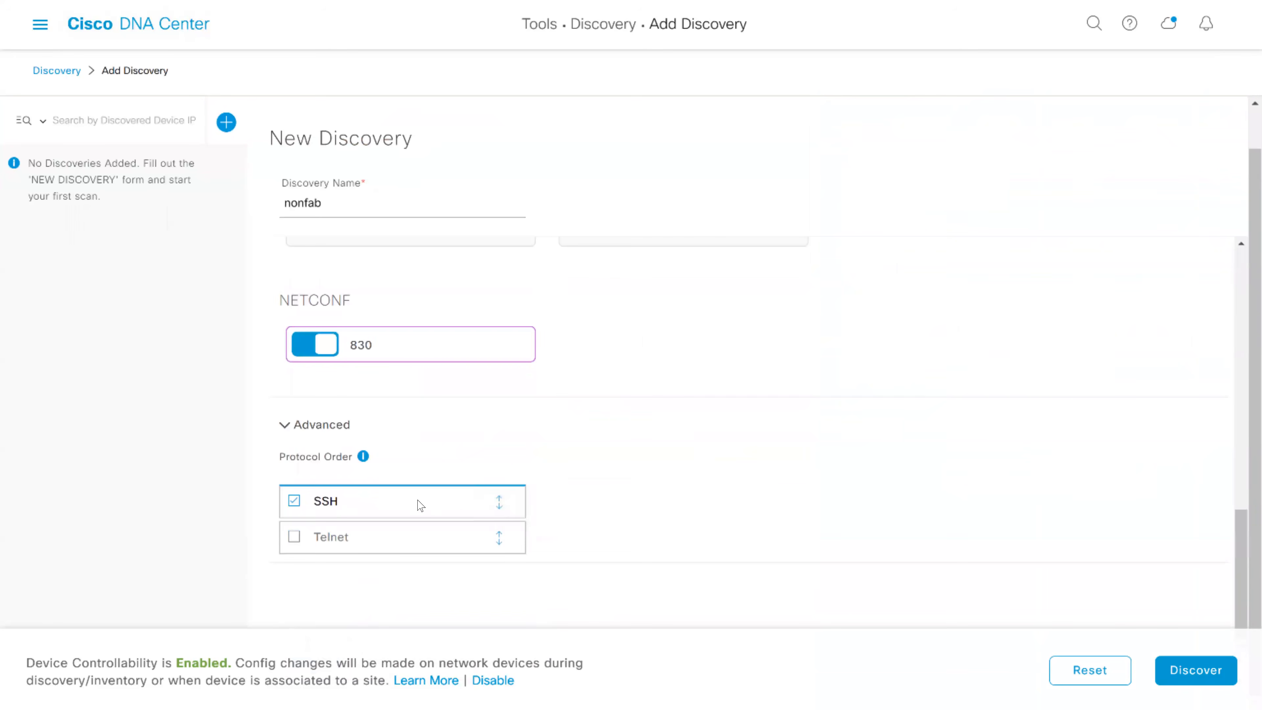
{"action": "left_click", "coordinate": [1176, 671]}
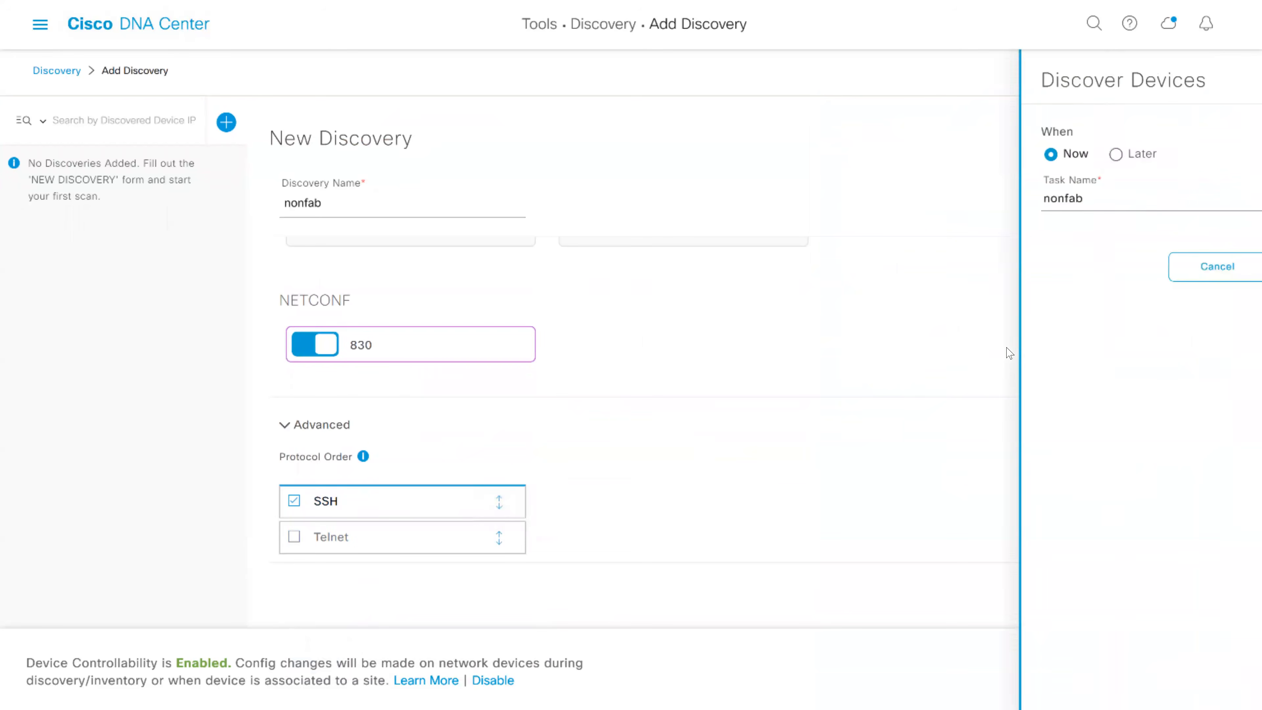
{"action": "left_click", "coordinate": [1108, 278]}
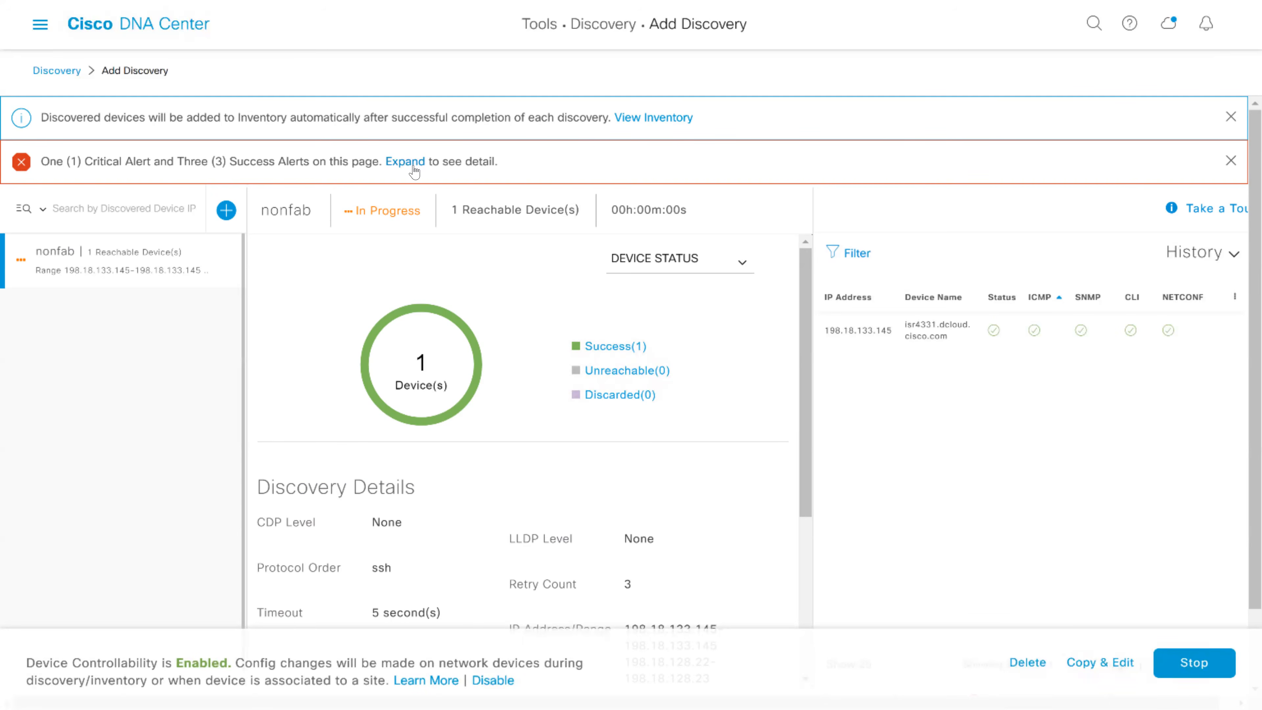
Expand the alerts, review the NETCONF port conflict message, and close them
{"action": "left_click", "coordinate": [405, 162]}
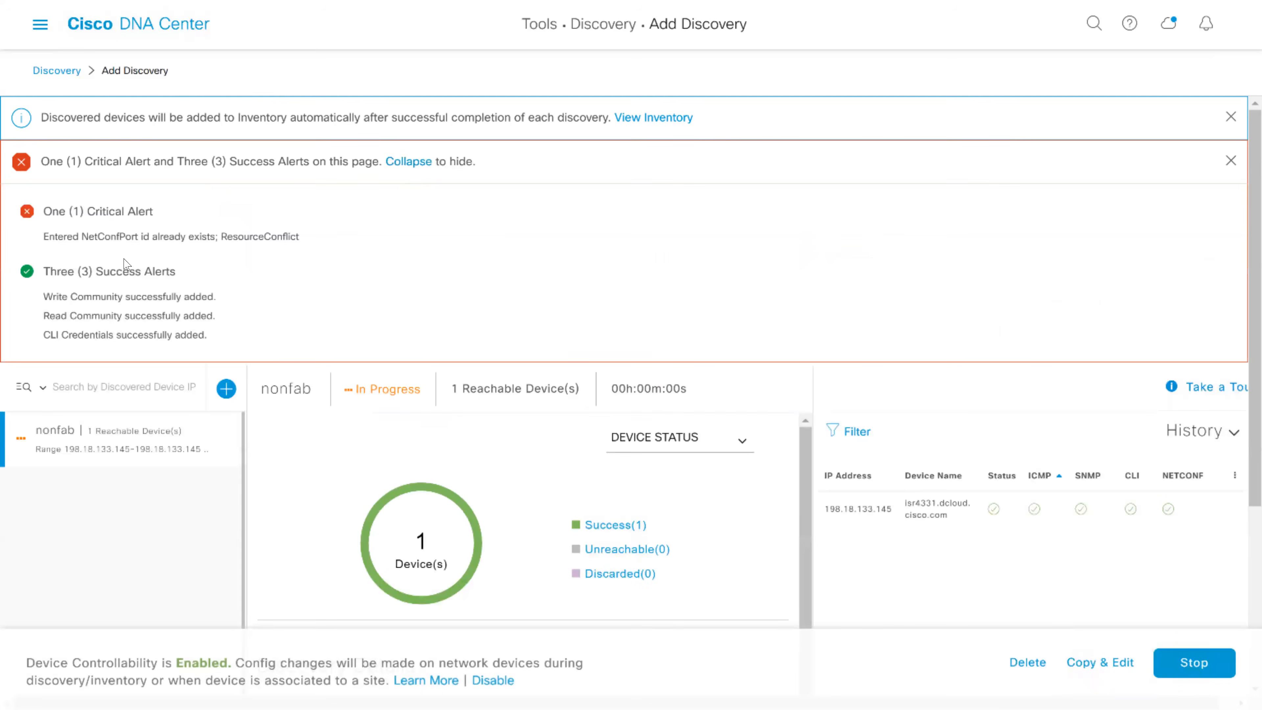
{"action": "left_click_drag", "start_coordinate": [48, 236], "coordinate": [251, 237]}
{"action": "left_click", "coordinate": [338, 249]}
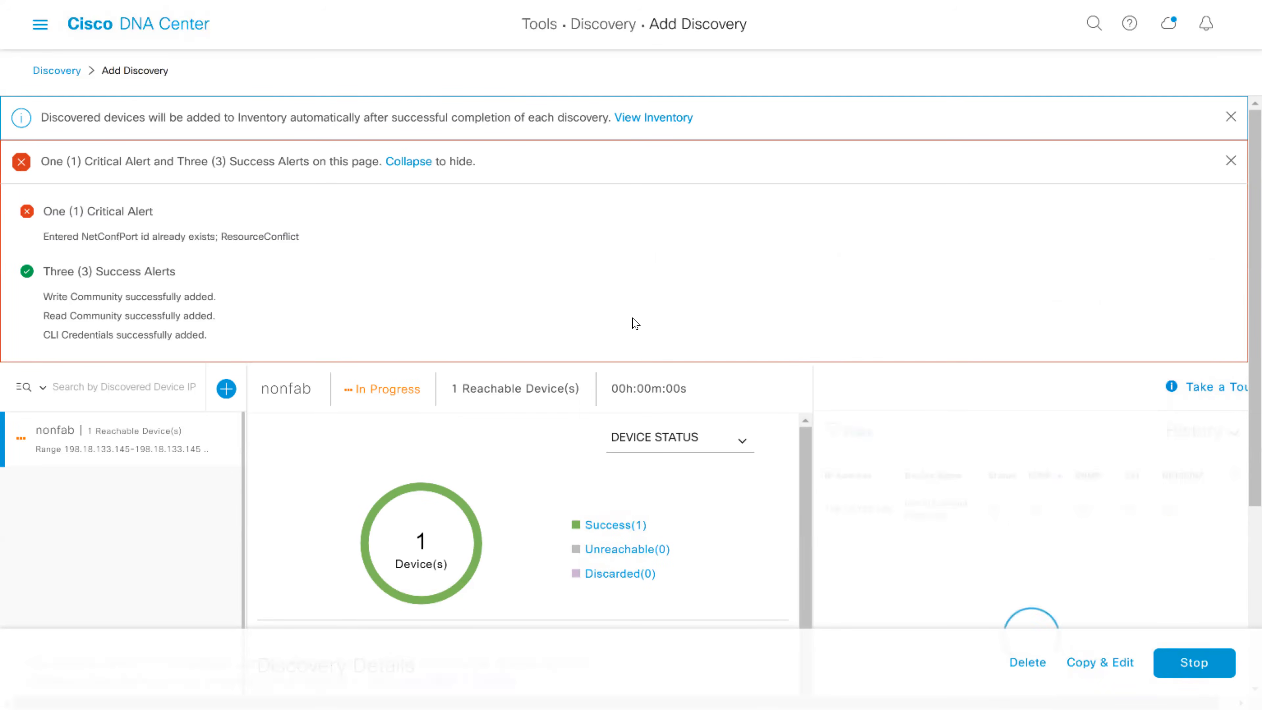
{"action": "left_click", "coordinate": [1230, 161]}
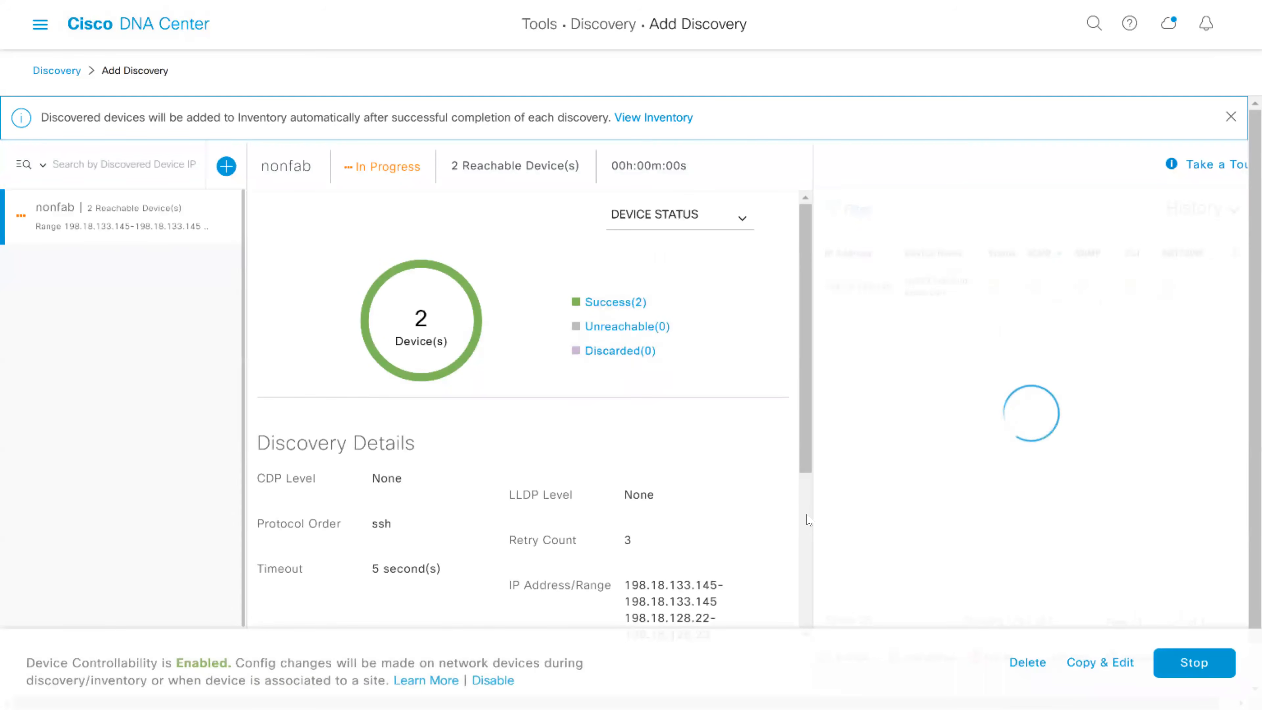
Review Discovery Details showing ISR4331 and c9300-1 reachable, then go to the inventory
{"action": "scroll", "coordinate": [754, 423], "scroll_direction": "down", "scroll_amount": 5}
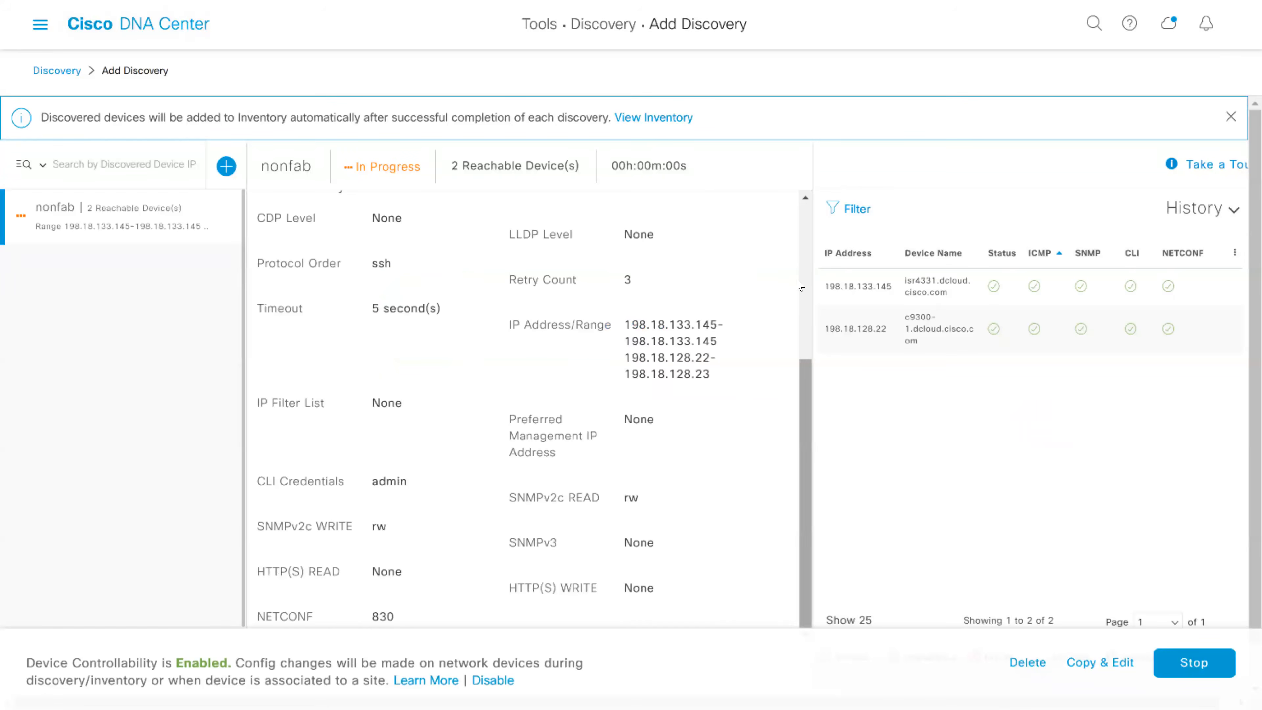
{"action": "left_click", "coordinate": [802, 243]}
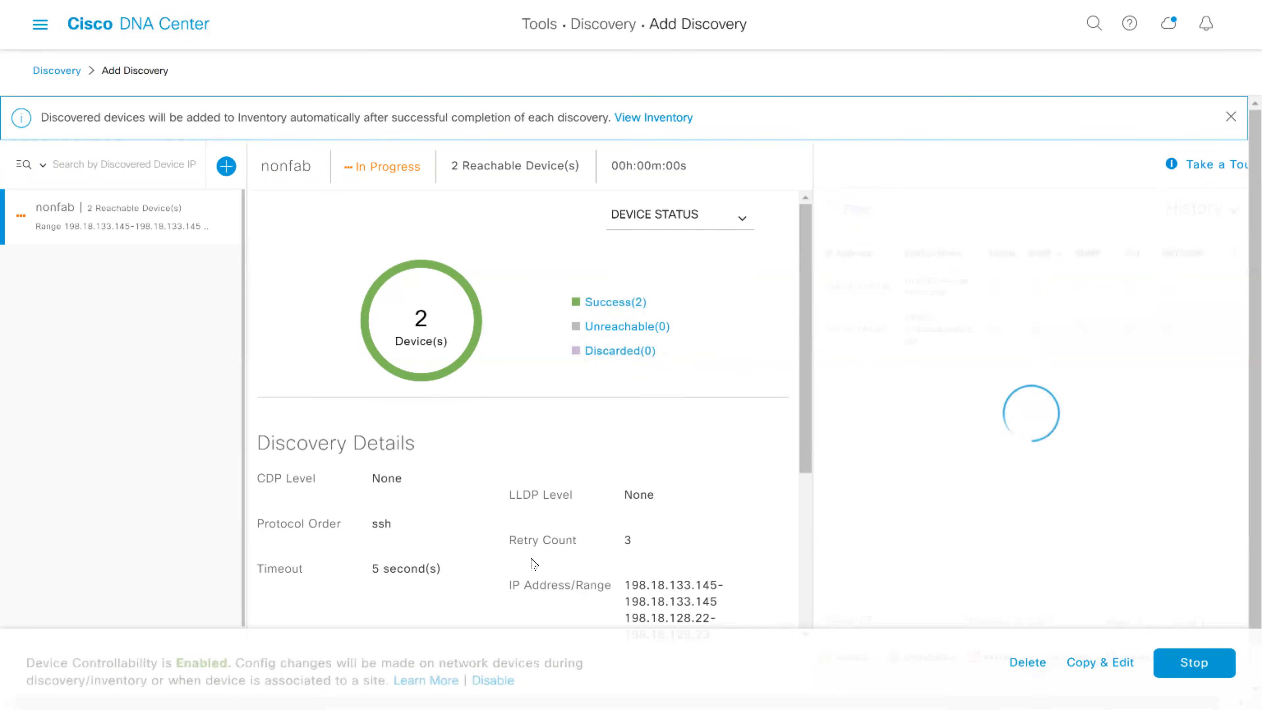
{"action": "left_click_drag", "start_coordinate": [584, 547], "coordinate": [650, 542]}
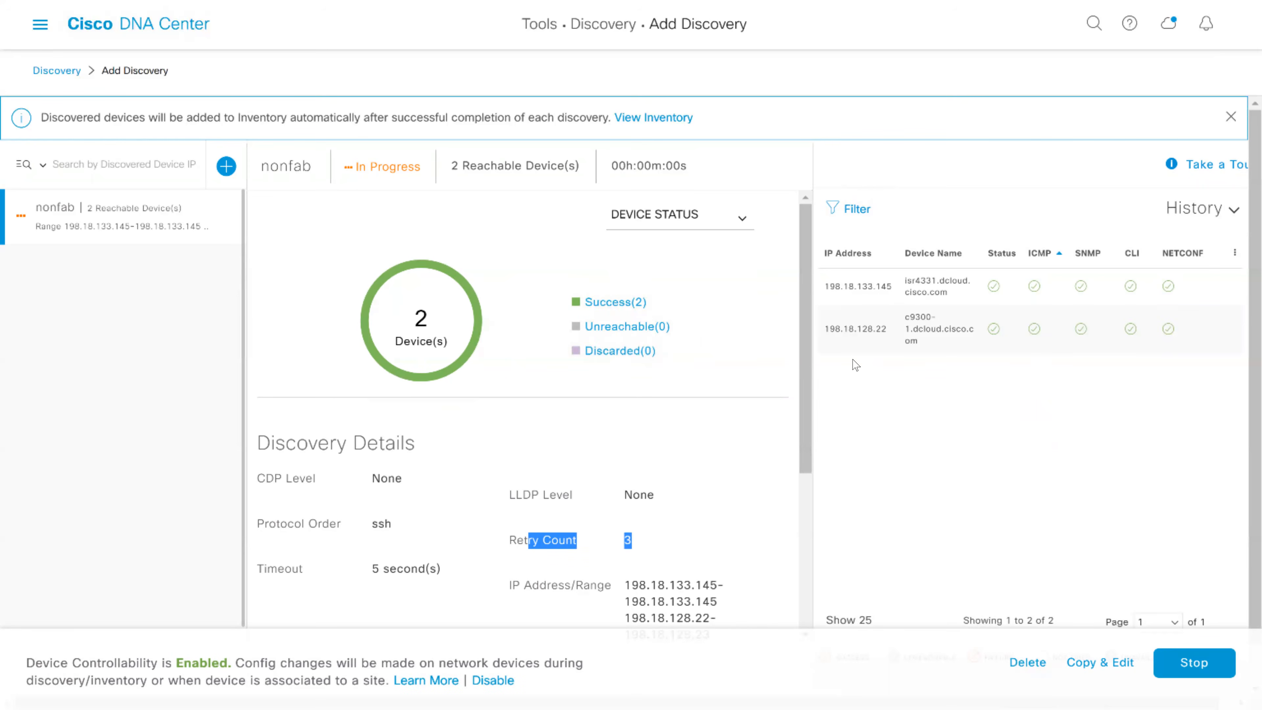
{"action": "left_click", "coordinate": [667, 119]}
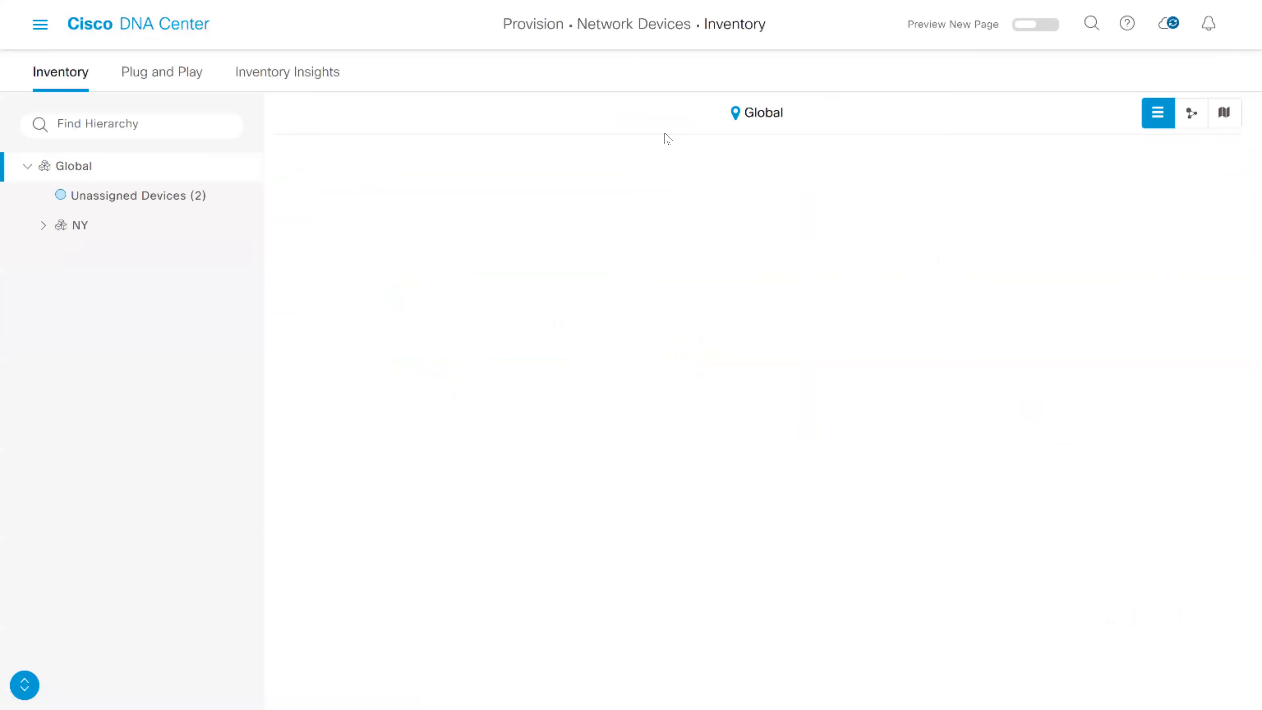
List Unassigned Devices and refresh until all three, including 198.18.128.23, appear
{"action": "left_click", "coordinate": [153, 195]}
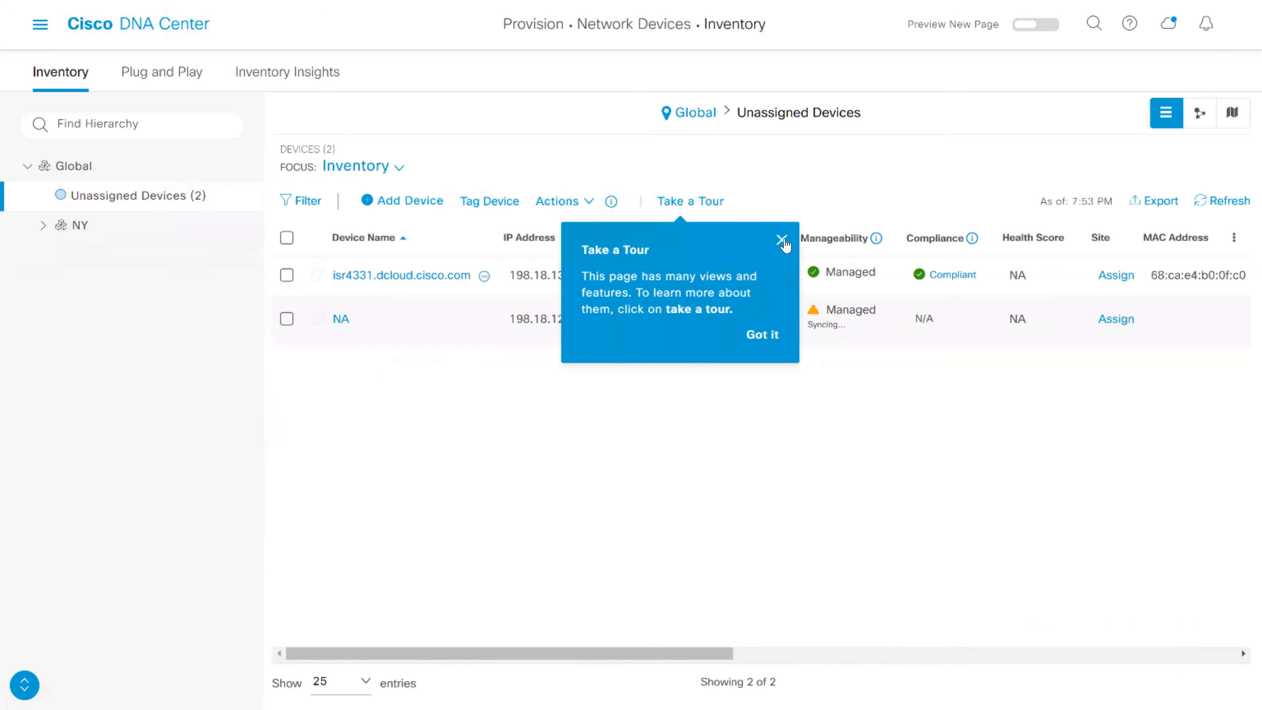
{"action": "left_click", "coordinate": [782, 241]}
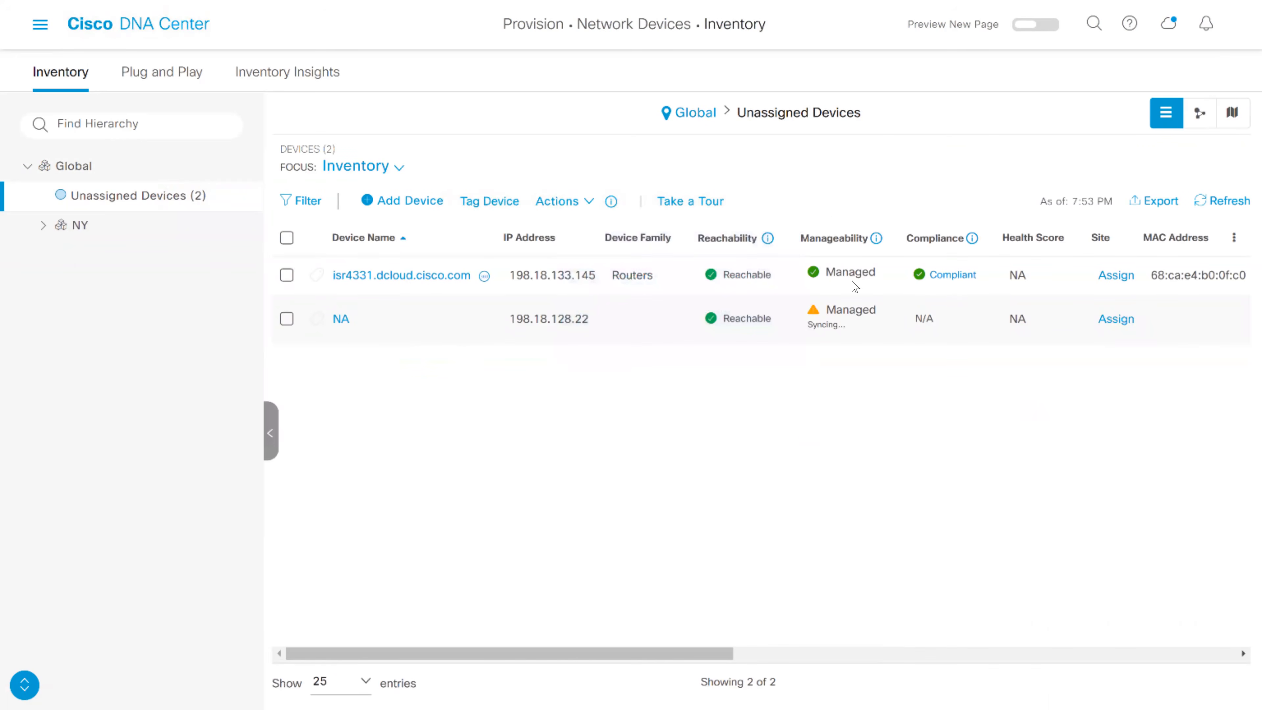
{"action": "left_click", "coordinate": [1219, 208]}
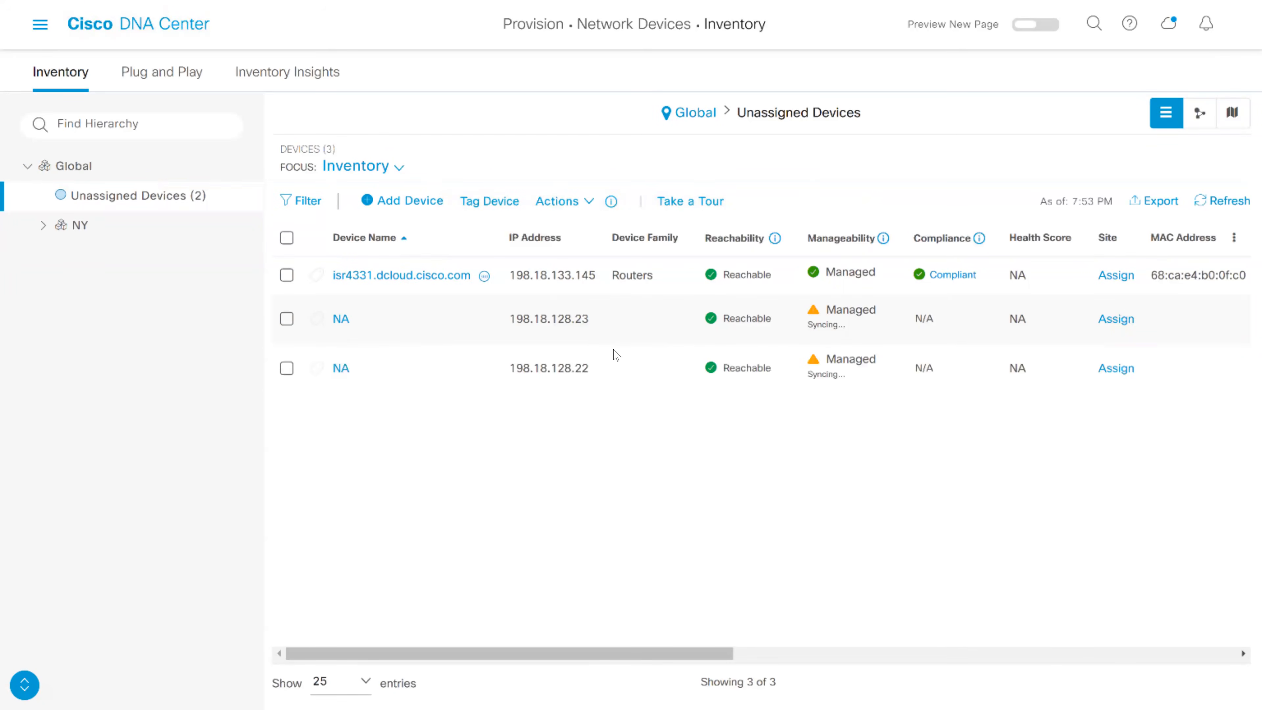
{"action": "left_click", "coordinate": [1115, 234]}
{"action": "left_click", "coordinate": [1237, 207]}
{"action": "left_click", "coordinate": [1236, 206]}
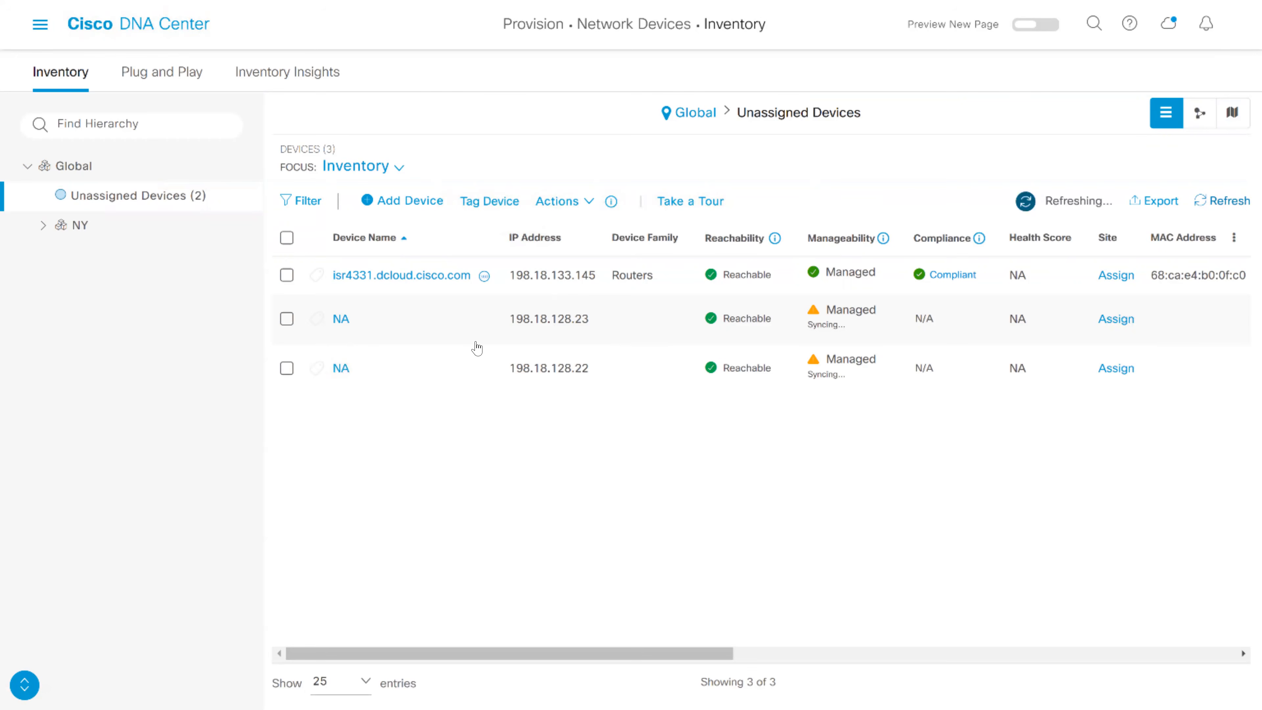
Select isr4331 and the 198.18.128.22 switch, keeping the Inventory focus view
{"action": "left_click", "coordinate": [288, 276]}
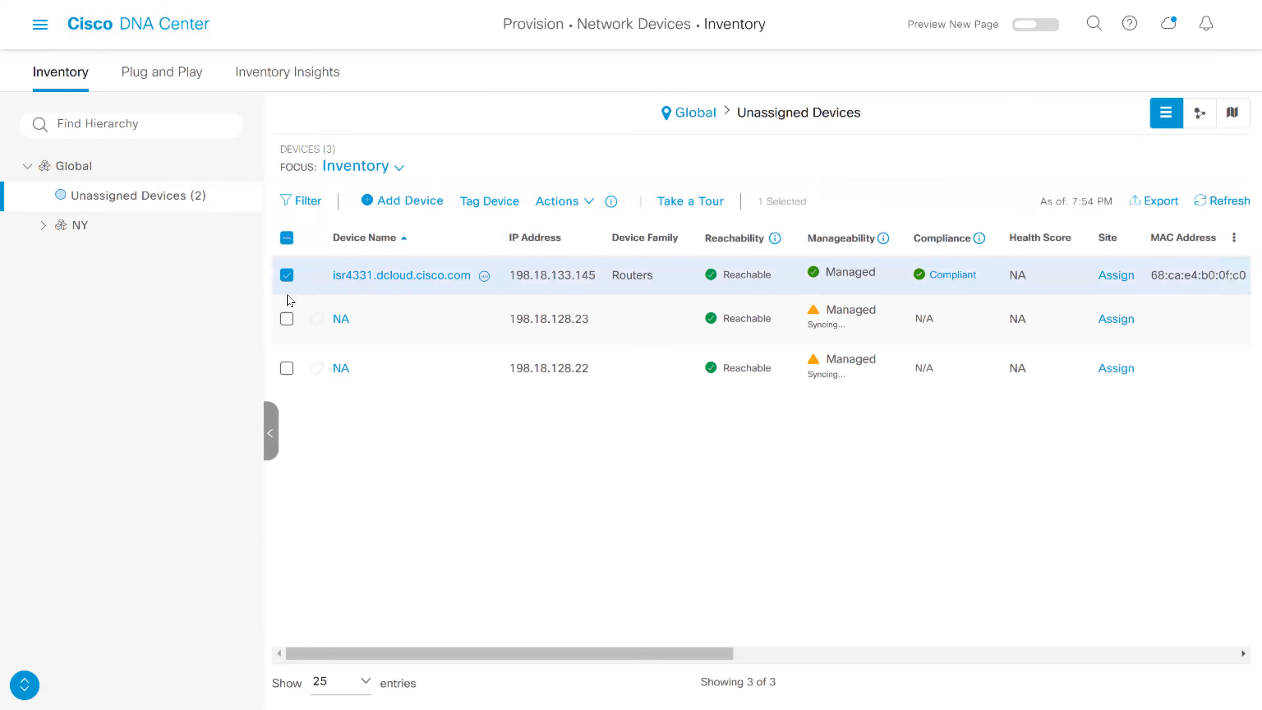
{"action": "left_click", "coordinate": [286, 369]}
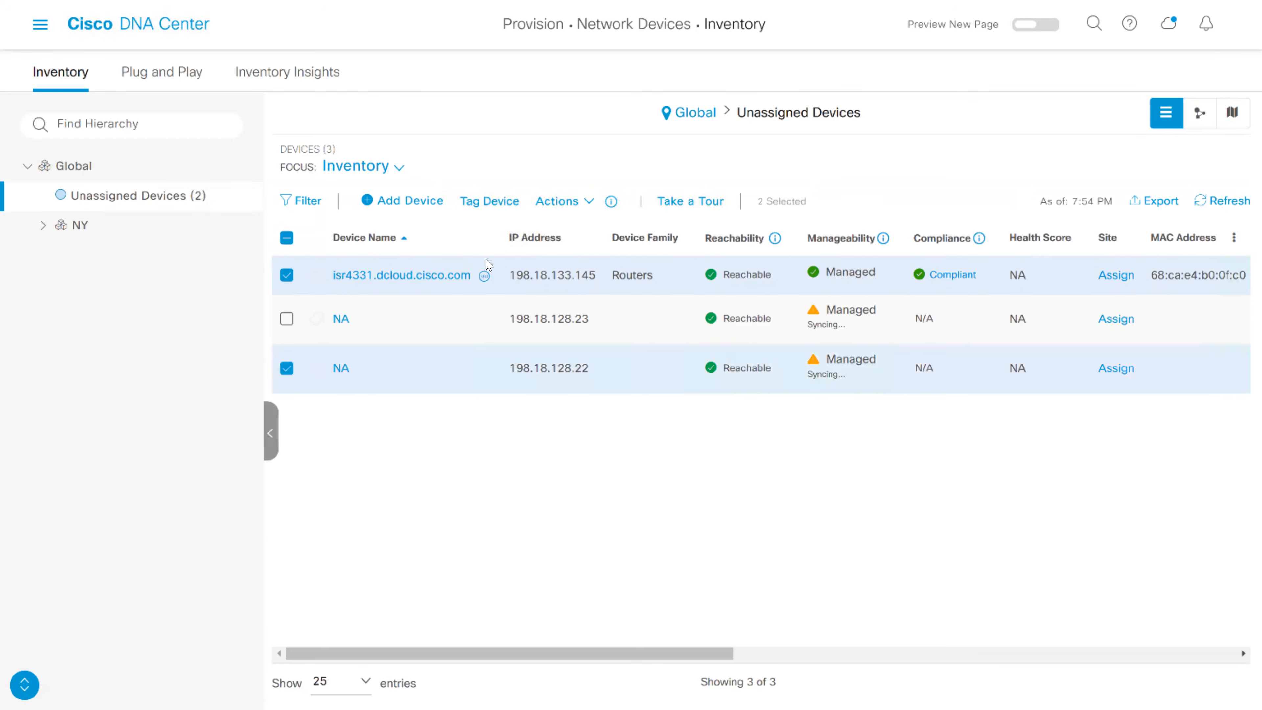
{"action": "left_click", "coordinate": [589, 203]}
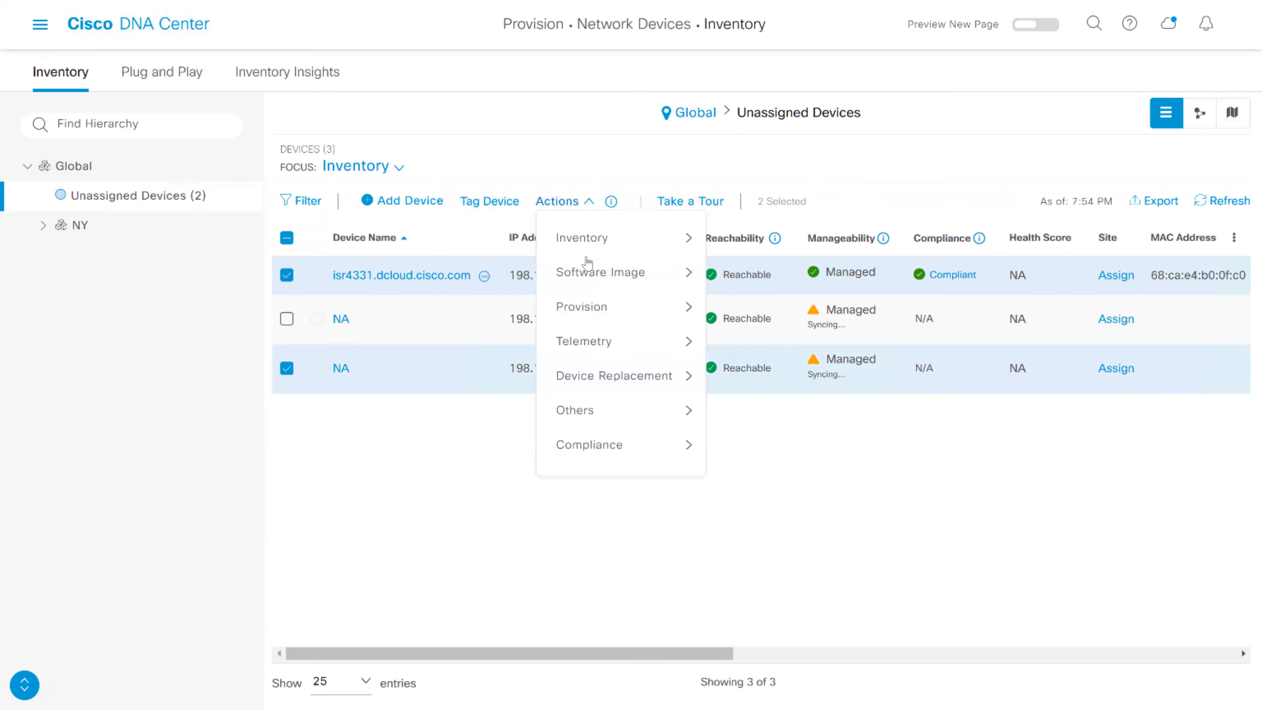
{"action": "mouse_move", "coordinate": [601, 307]}
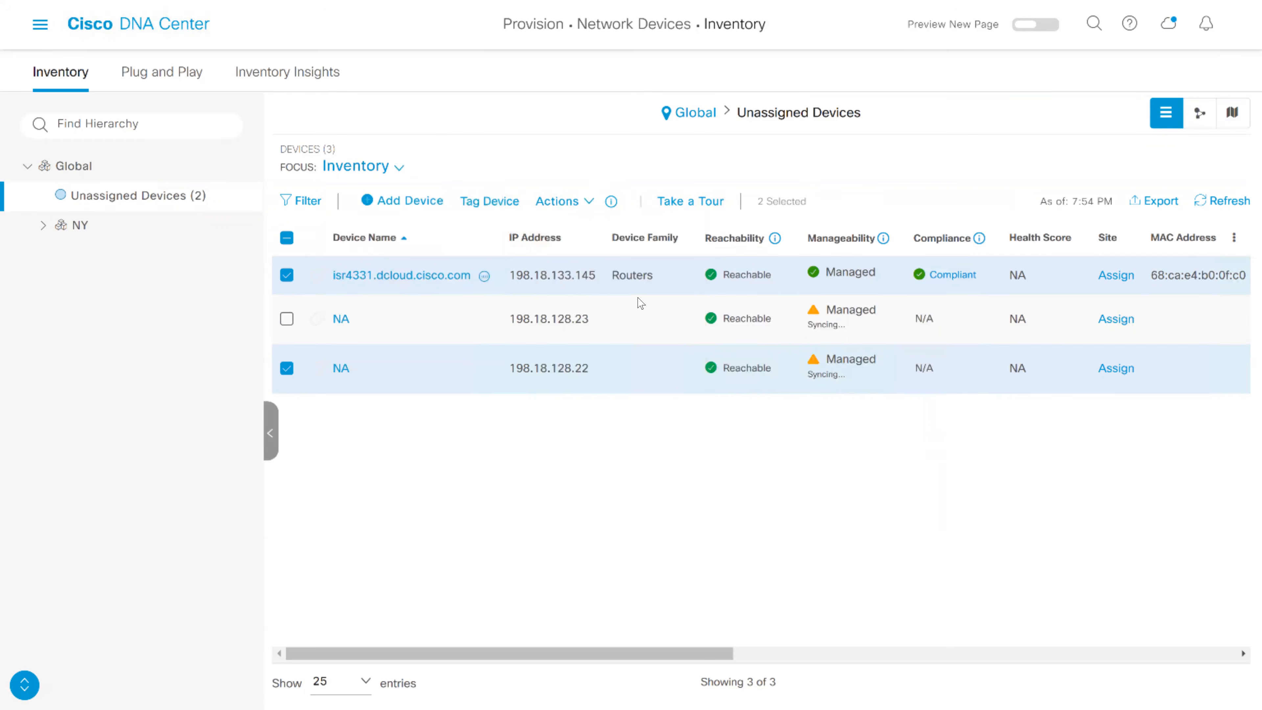
{"action": "left_click", "coordinate": [337, 169]}
{"action": "left_click", "coordinate": [338, 168]}
{"action": "left_click", "coordinate": [398, 168]}
{"action": "left_click", "coordinate": [396, 169]}
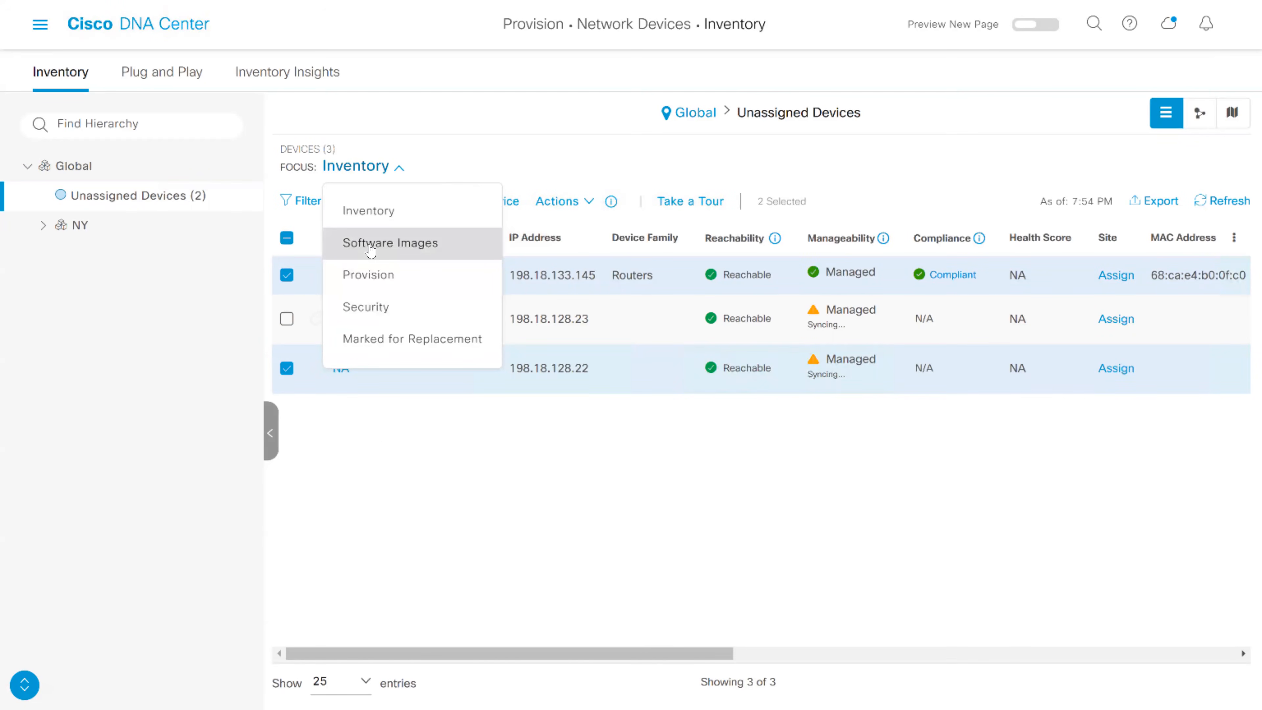
{"action": "left_click", "coordinate": [371, 450]}
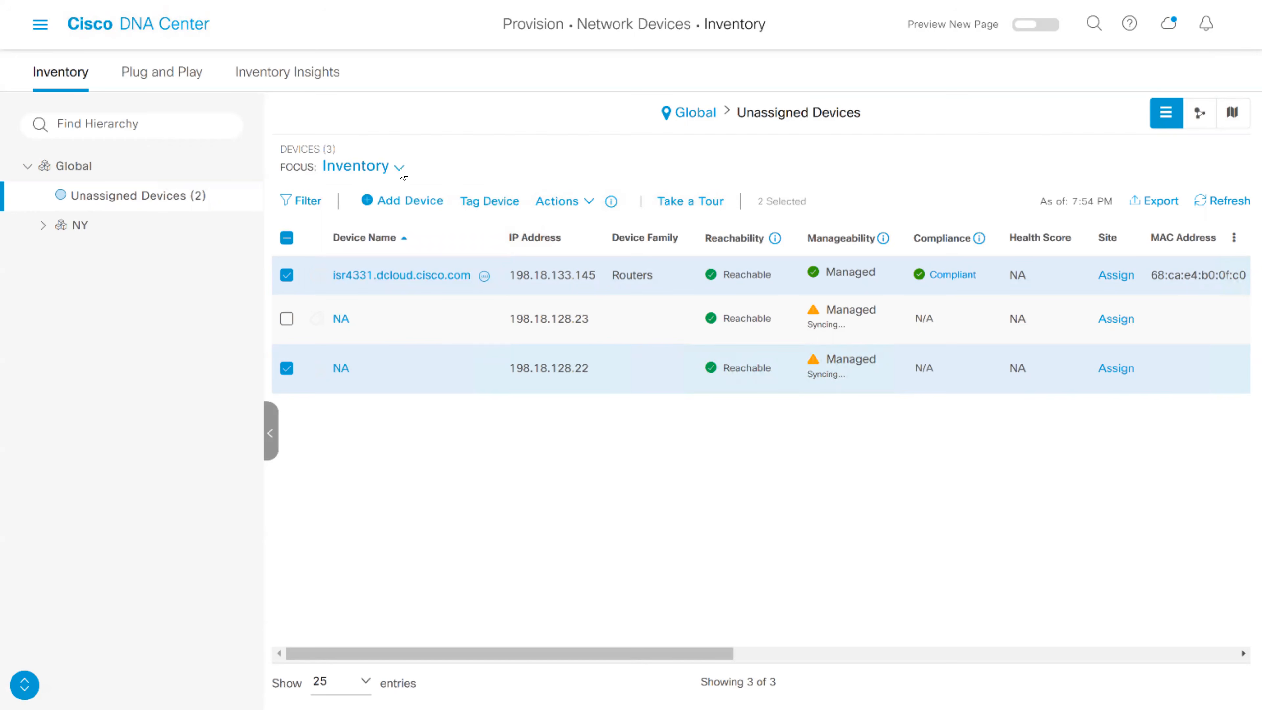
Try provisioning both devices together, dismiss the mixed device type warning, and reload the list
{"action": "left_click", "coordinate": [587, 203]}
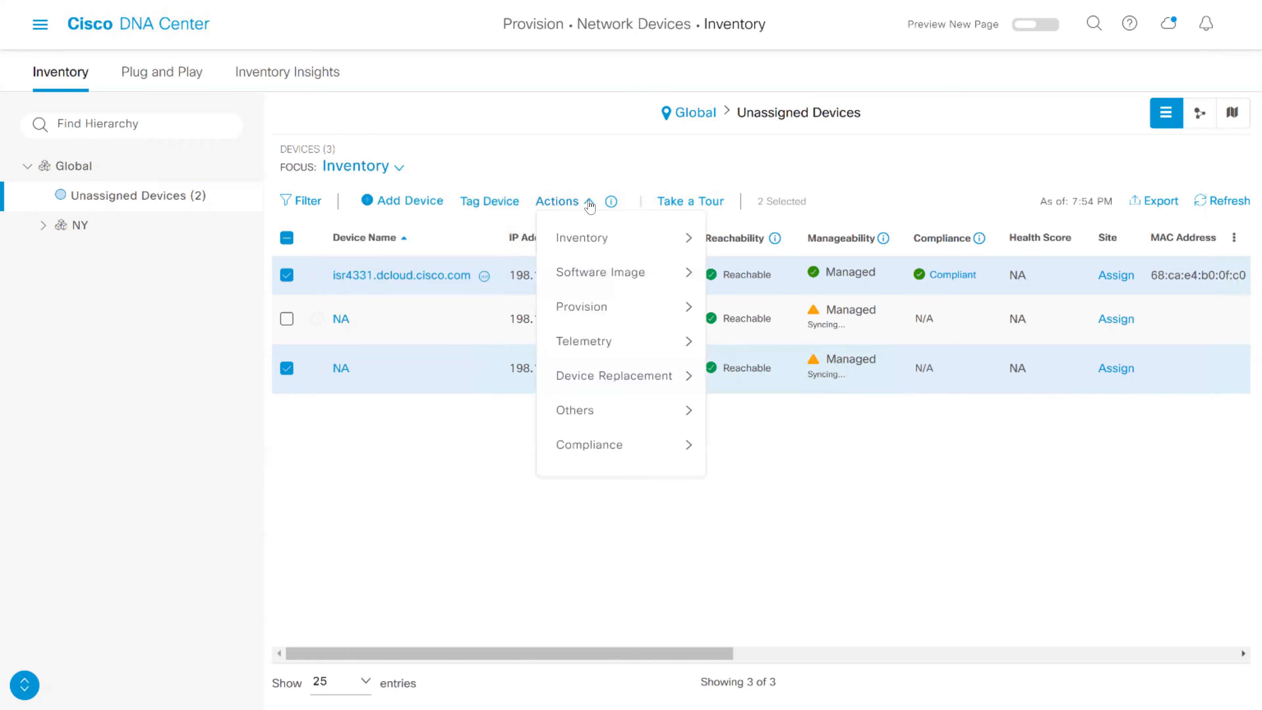
{"action": "left_click", "coordinate": [397, 167]}
{"action": "left_click", "coordinate": [590, 202]}
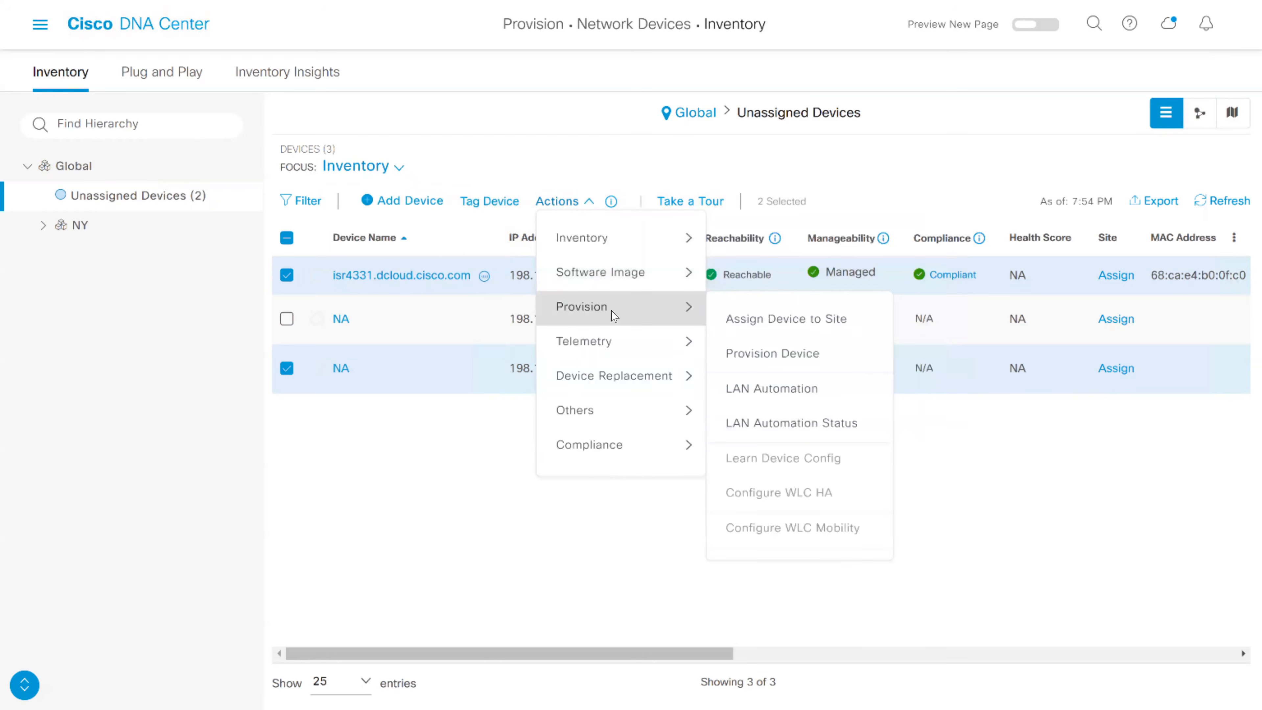
{"action": "left_click", "coordinate": [788, 357]}
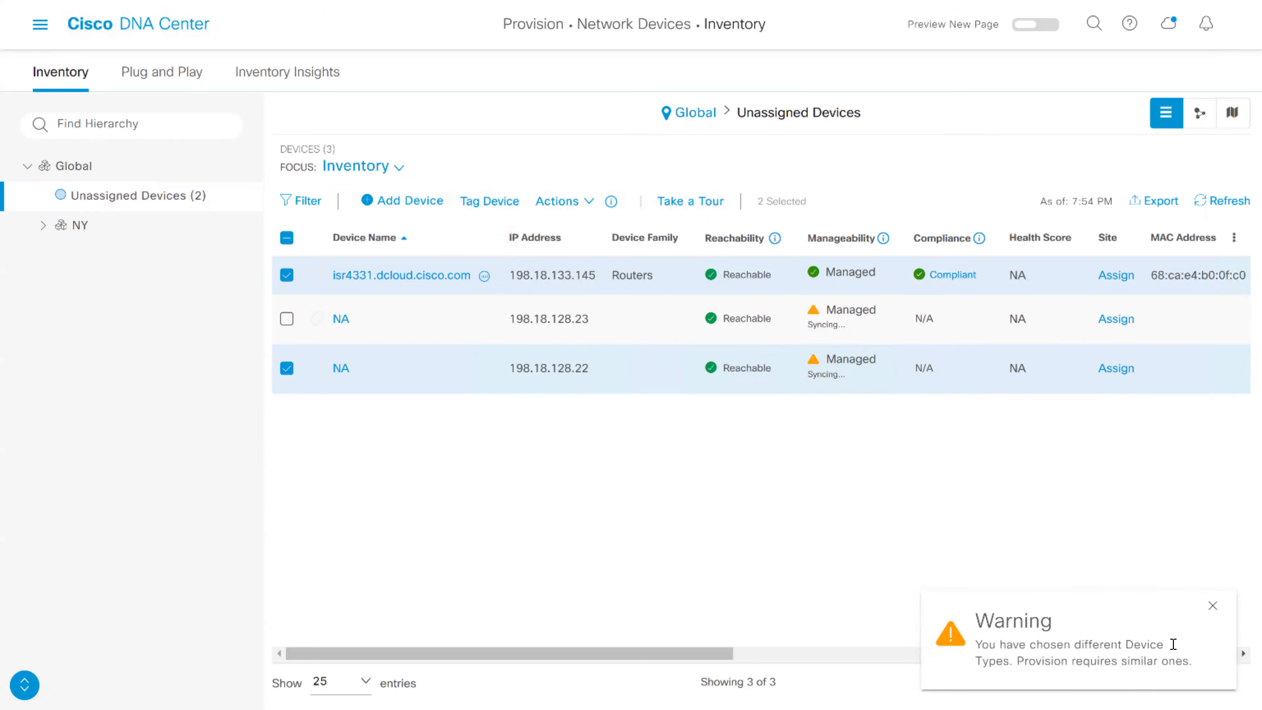
{"action": "left_click", "coordinate": [1213, 606]}
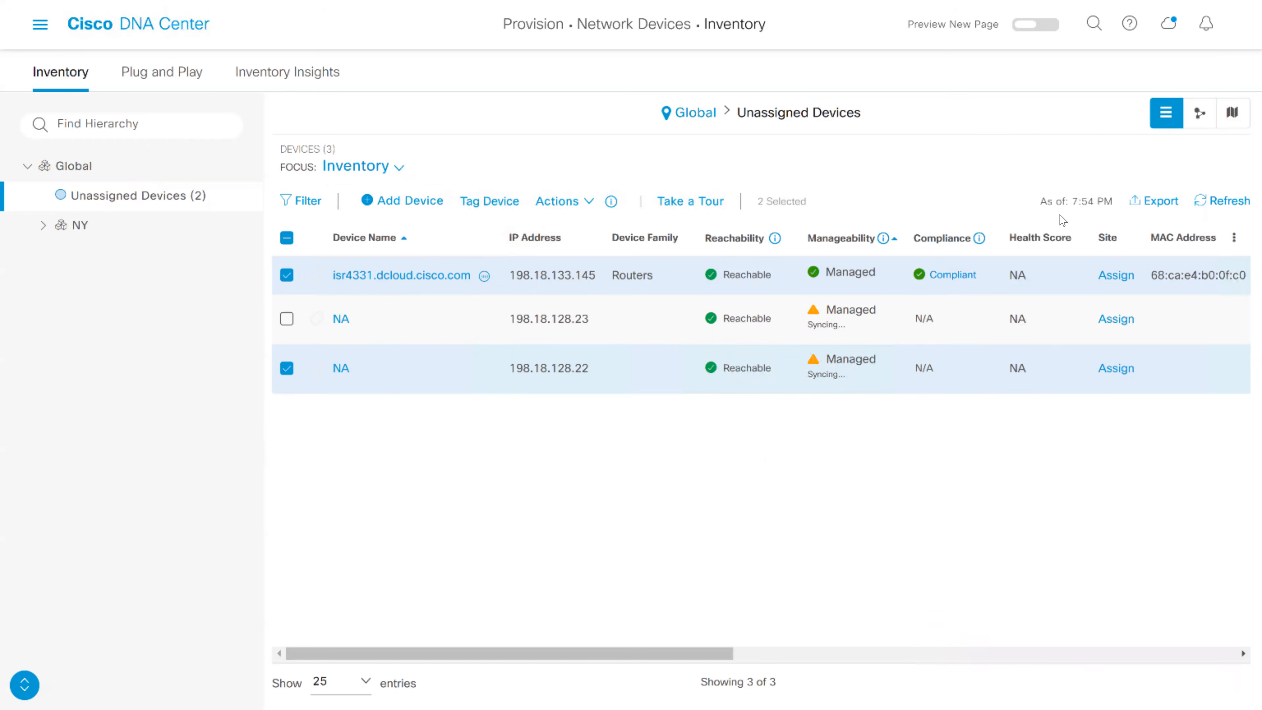
{"action": "left_click", "coordinate": [1229, 204]}
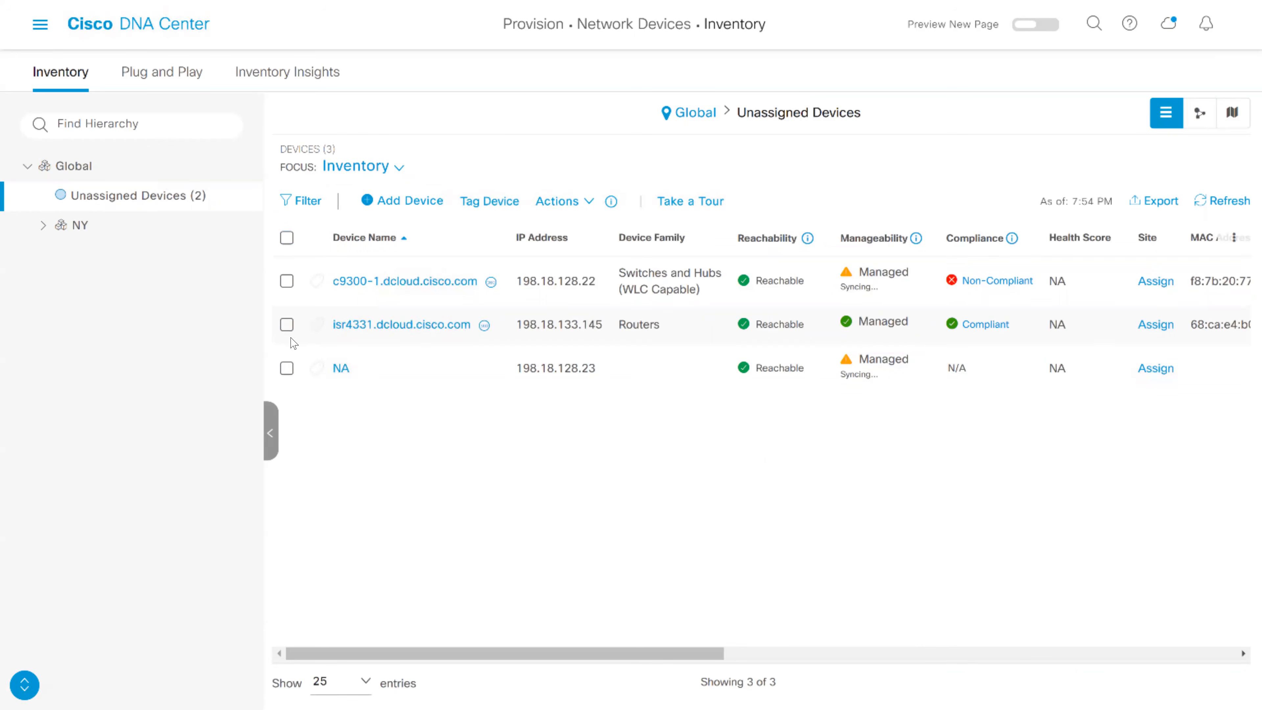
Provision only isr4331 to Global/NY/Branch1 and deploy it immediately
{"action": "left_click", "coordinate": [287, 325]}
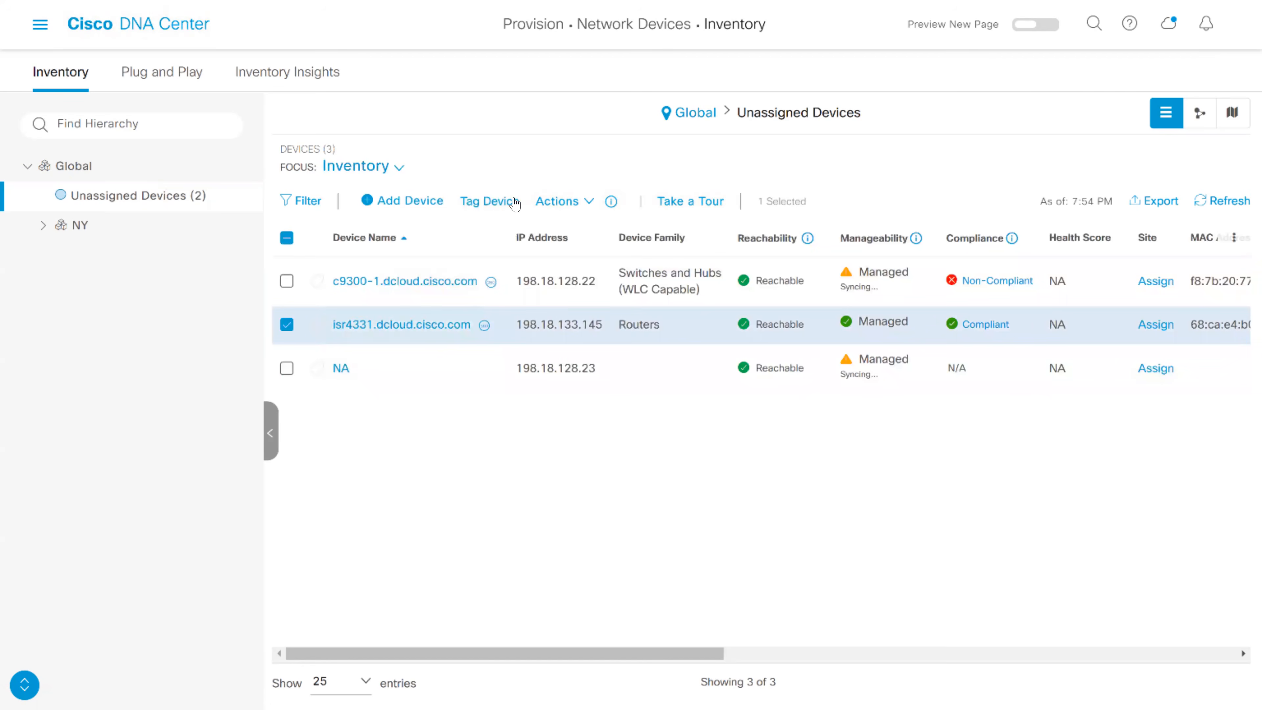
{"action": "left_click", "coordinate": [560, 203]}
{"action": "mouse_move", "coordinate": [627, 314]}
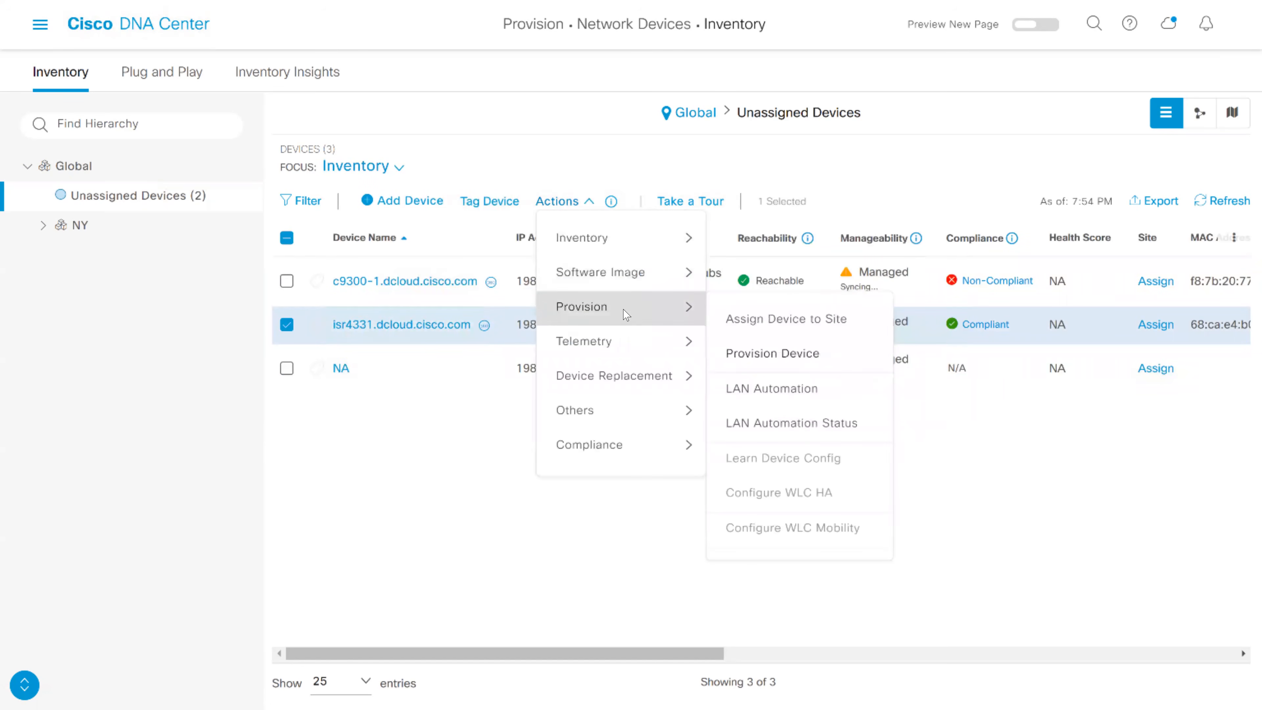
{"action": "left_click", "coordinate": [801, 359]}
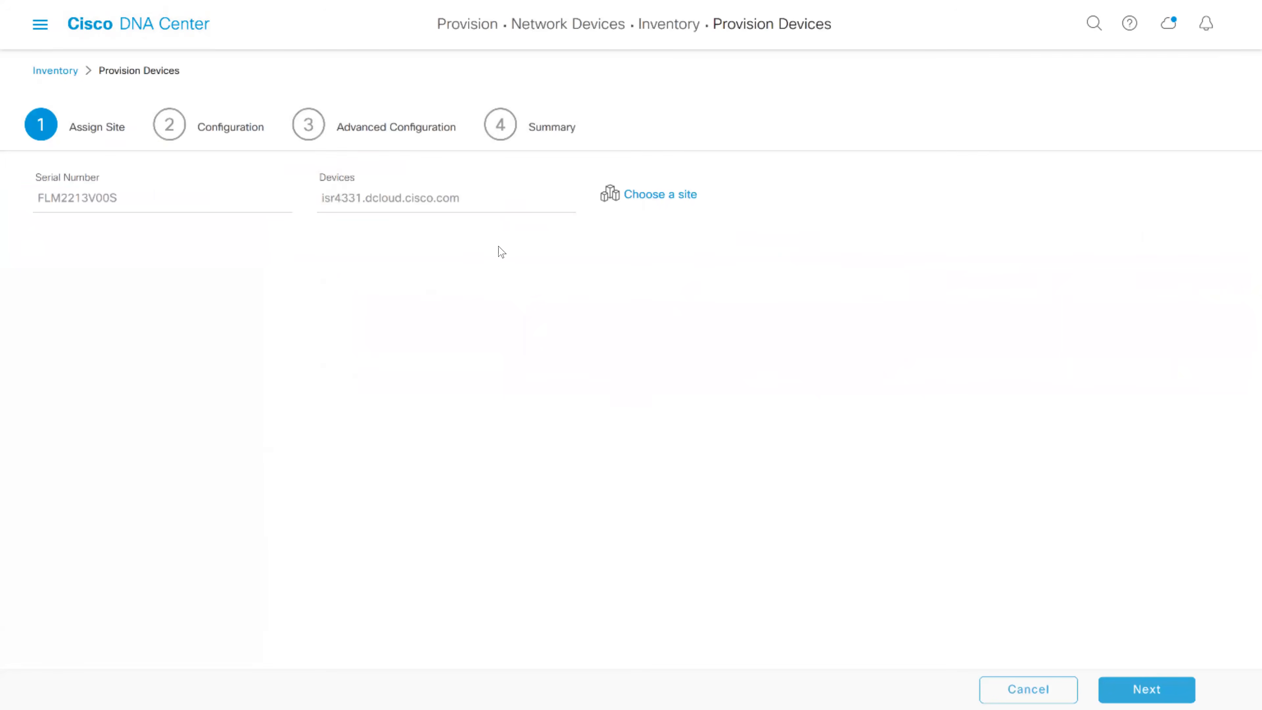
{"action": "left_click", "coordinate": [637, 199]}
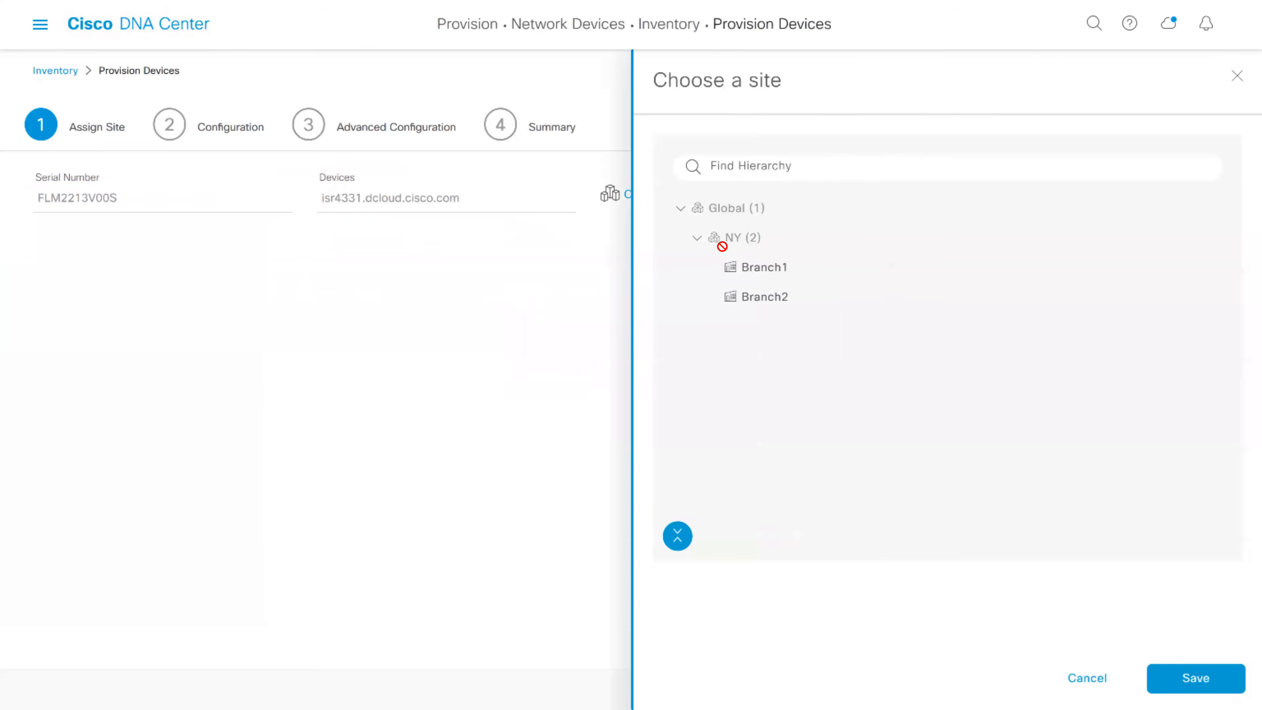
{"action": "left_click", "coordinate": [737, 272]}
{"action": "left_click", "coordinate": [1209, 680]}
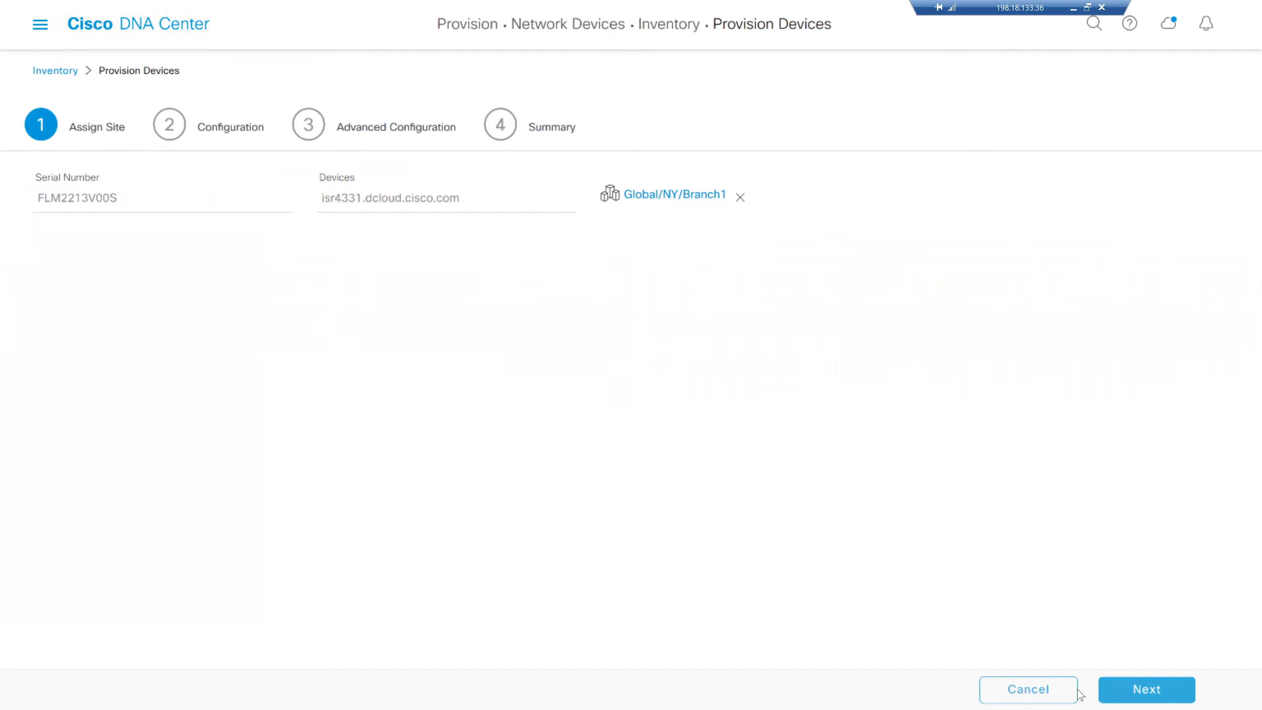
{"action": "left_click", "coordinate": [1129, 690]}
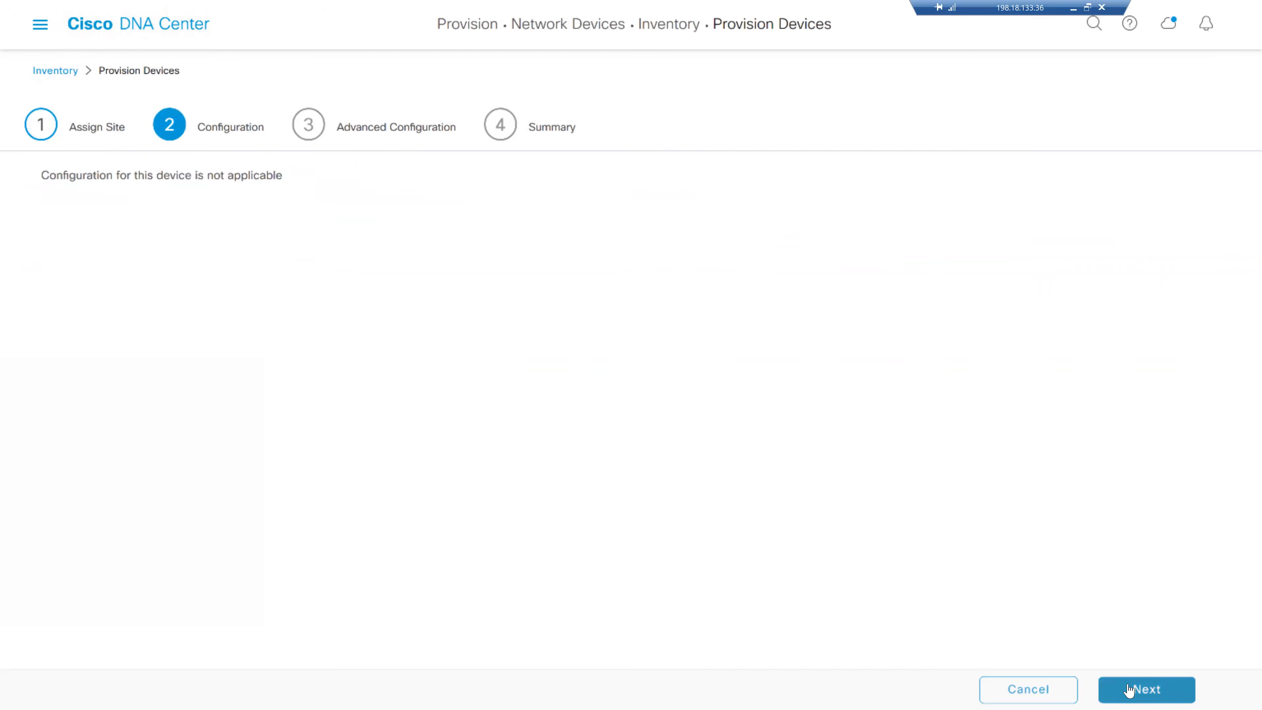
{"action": "left_click", "coordinate": [1129, 690]}
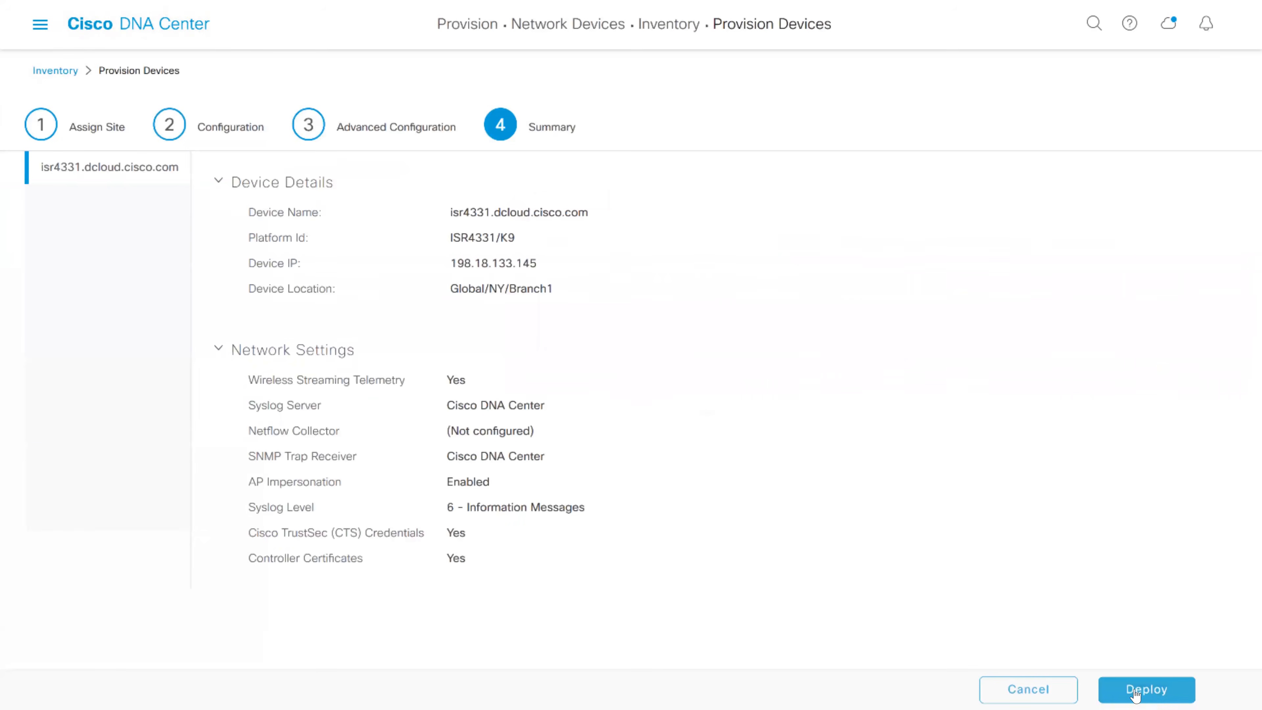
{"action": "left_click", "coordinate": [1133, 691]}
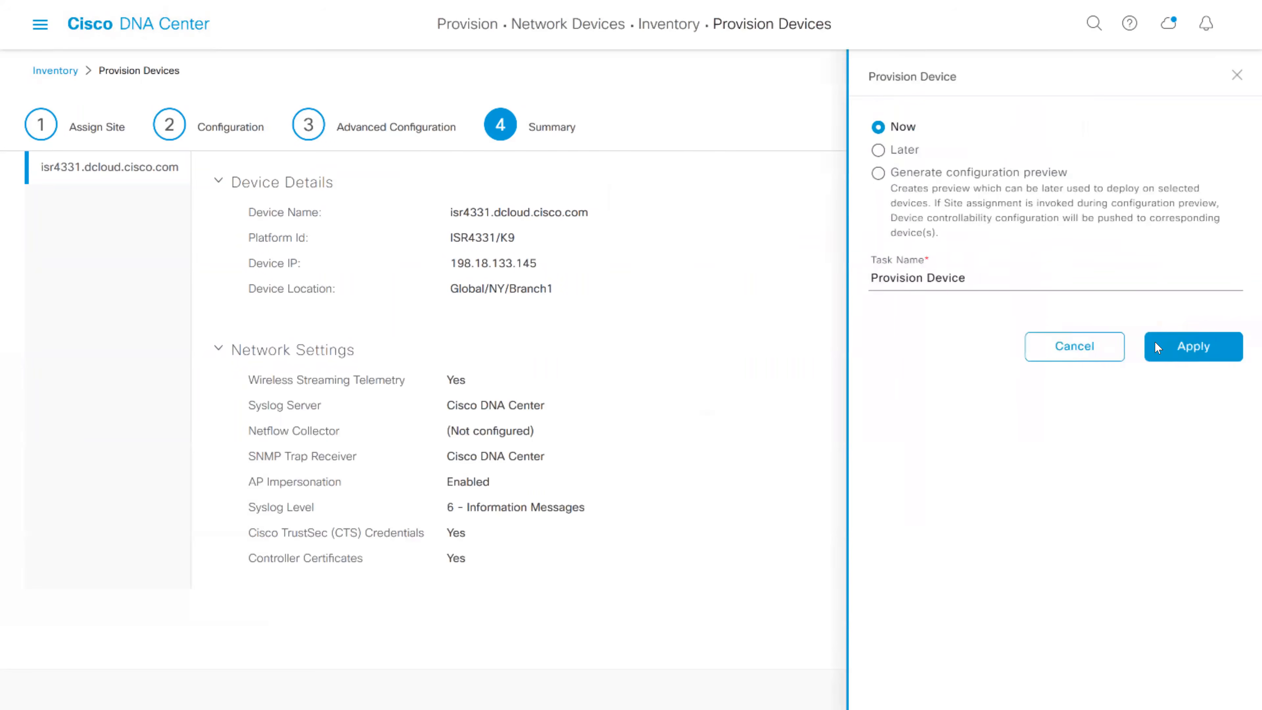
{"action": "left_click", "coordinate": [1165, 348]}
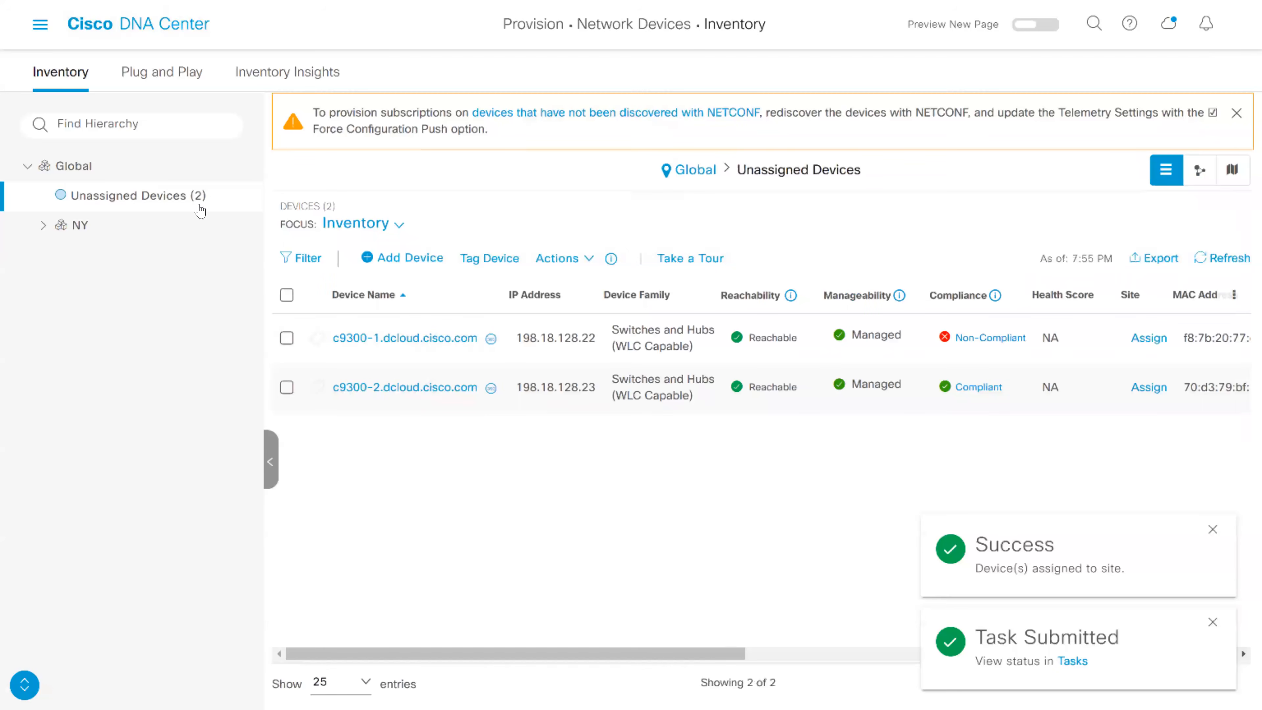
Provision the c9300-1 switch to site Branch1 and deploy it now
{"action": "left_click", "coordinate": [288, 339]}
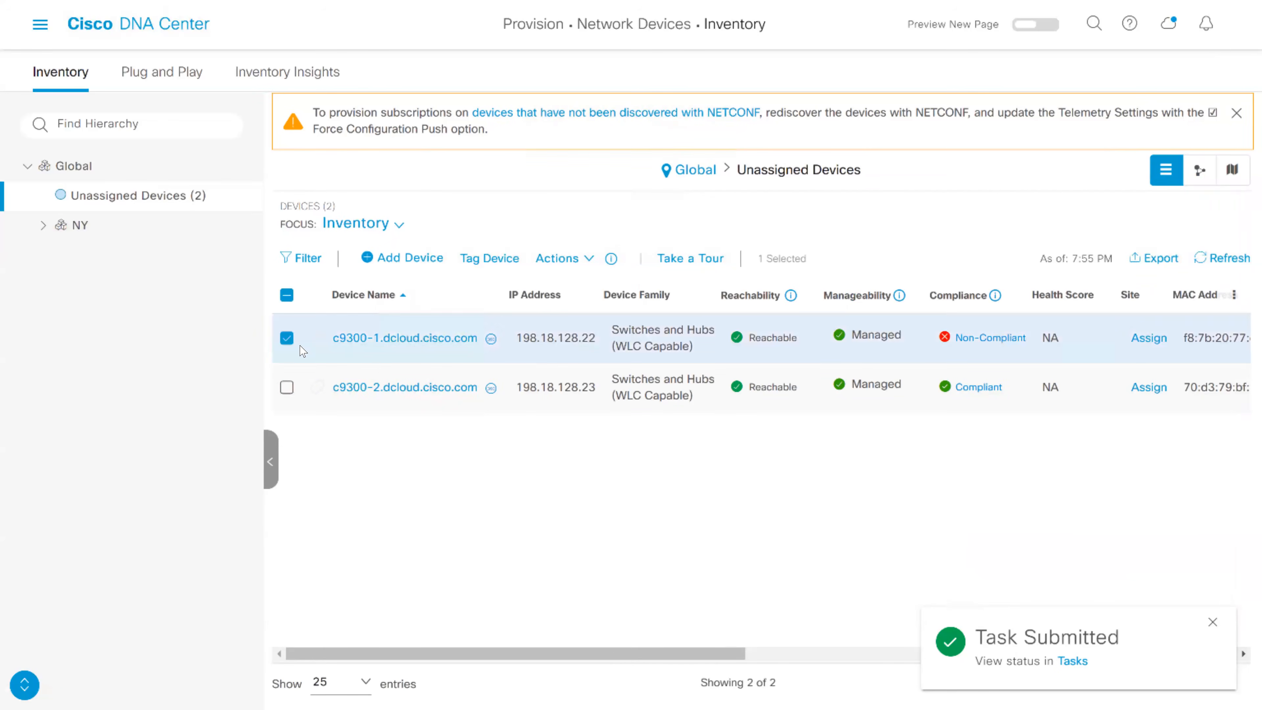
{"action": "left_click", "coordinate": [592, 258]}
{"action": "mouse_move", "coordinate": [616, 365]}
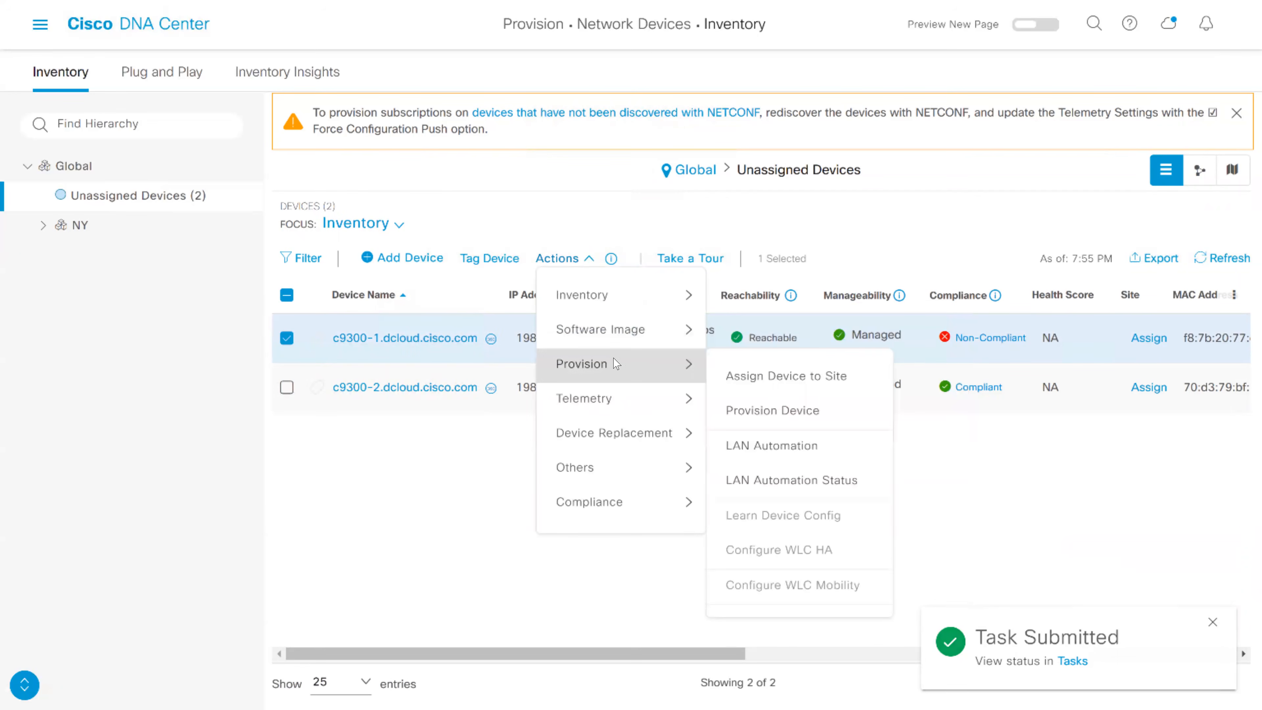
{"action": "left_click", "coordinate": [767, 411]}
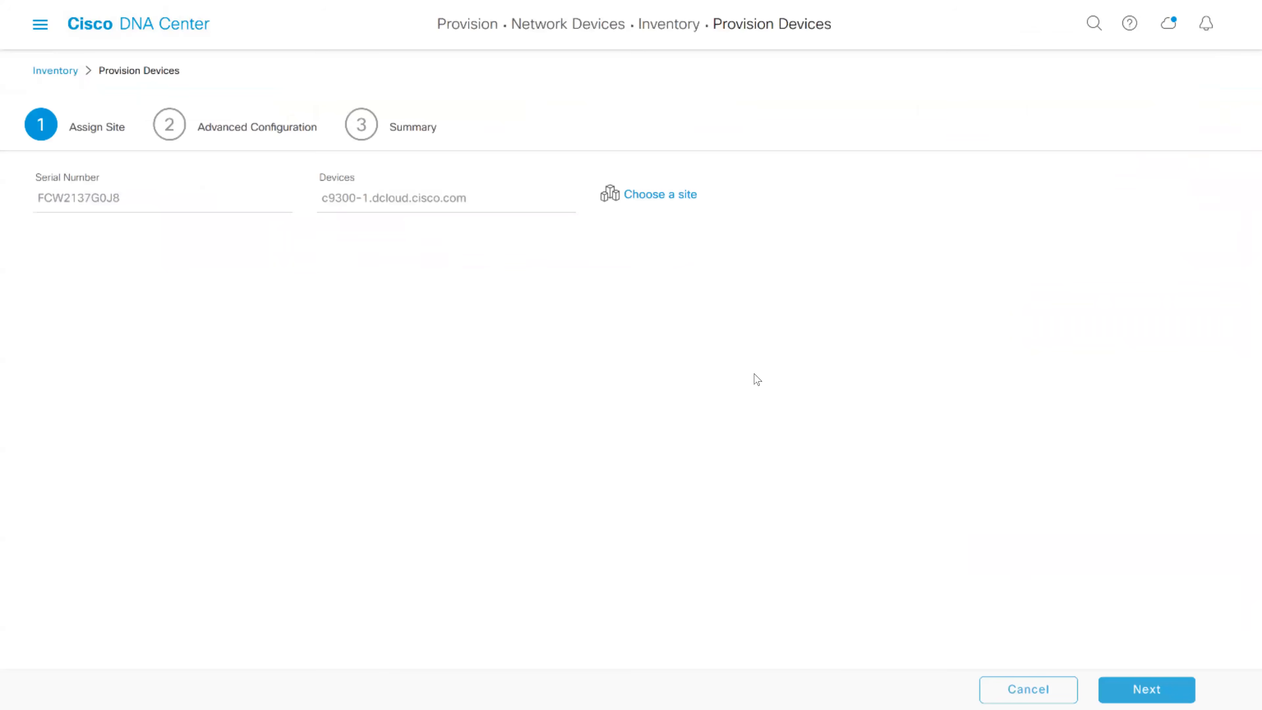
{"action": "left_click", "coordinate": [656, 198]}
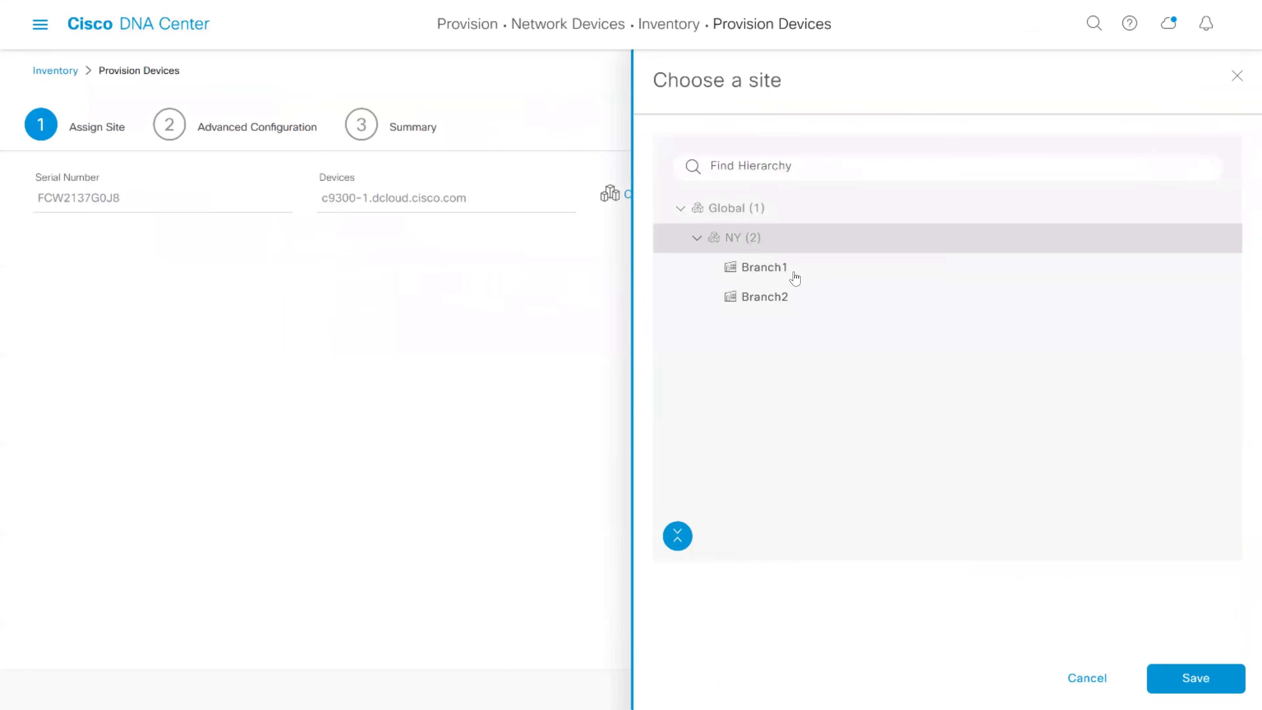
{"action": "left_click", "coordinate": [776, 275]}
{"action": "left_click", "coordinate": [1178, 684]}
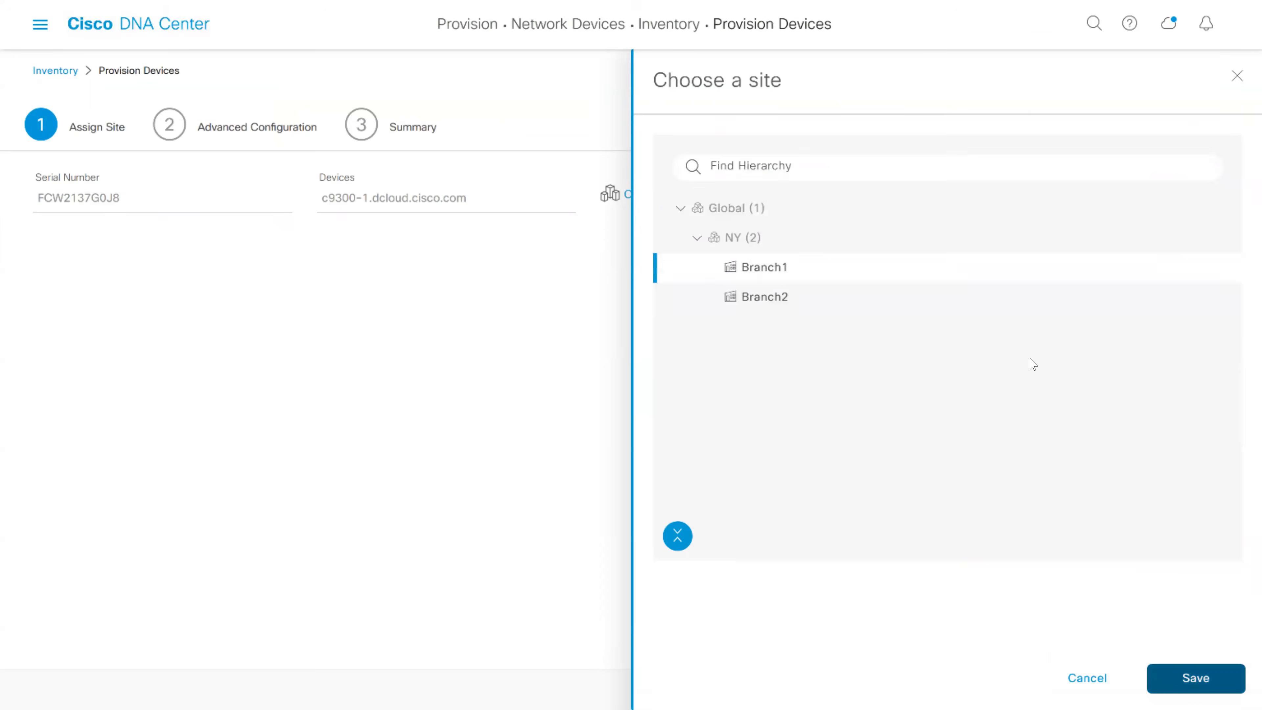
{"action": "left_click", "coordinate": [1163, 691]}
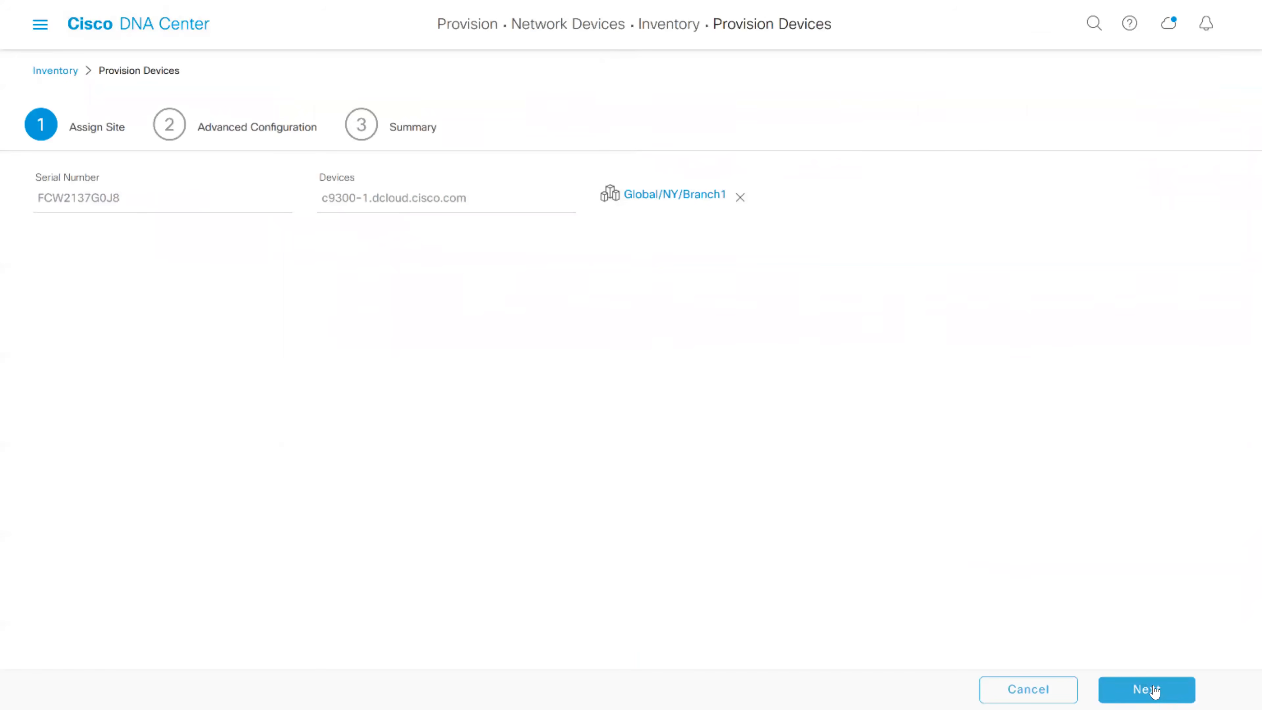
{"action": "left_click", "coordinate": [1142, 690]}
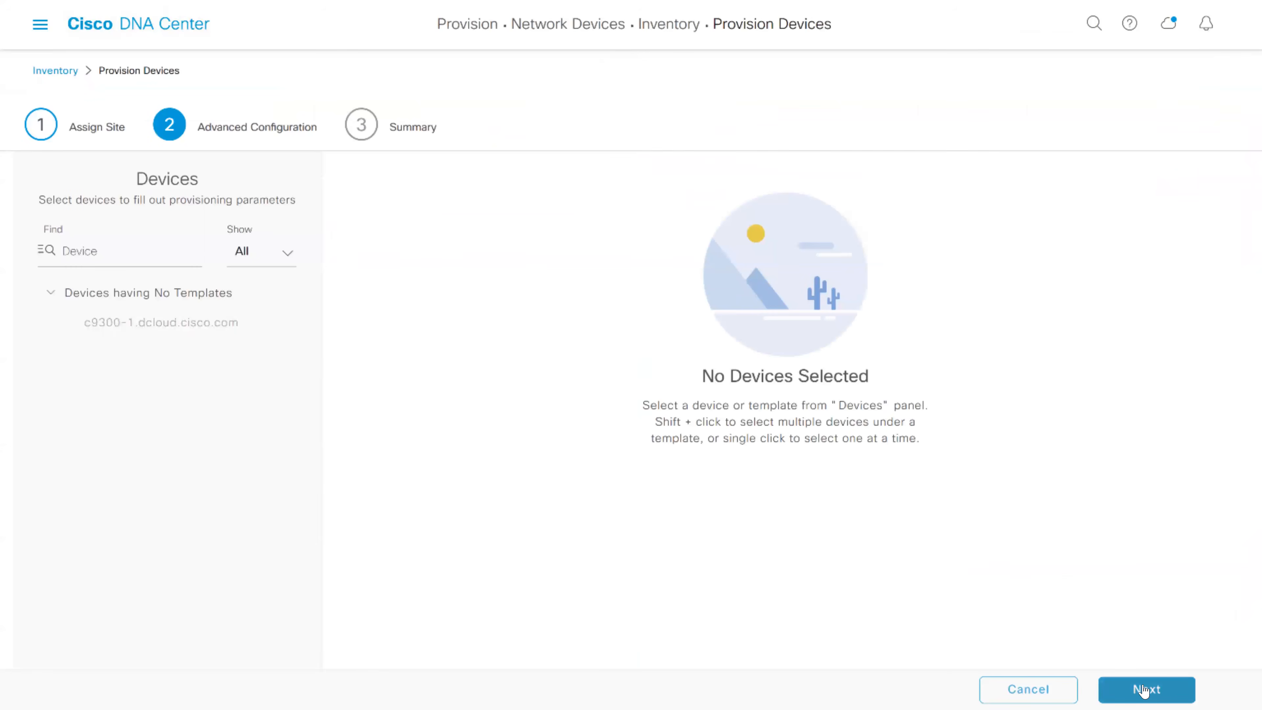
{"action": "left_click", "coordinate": [1142, 689]}
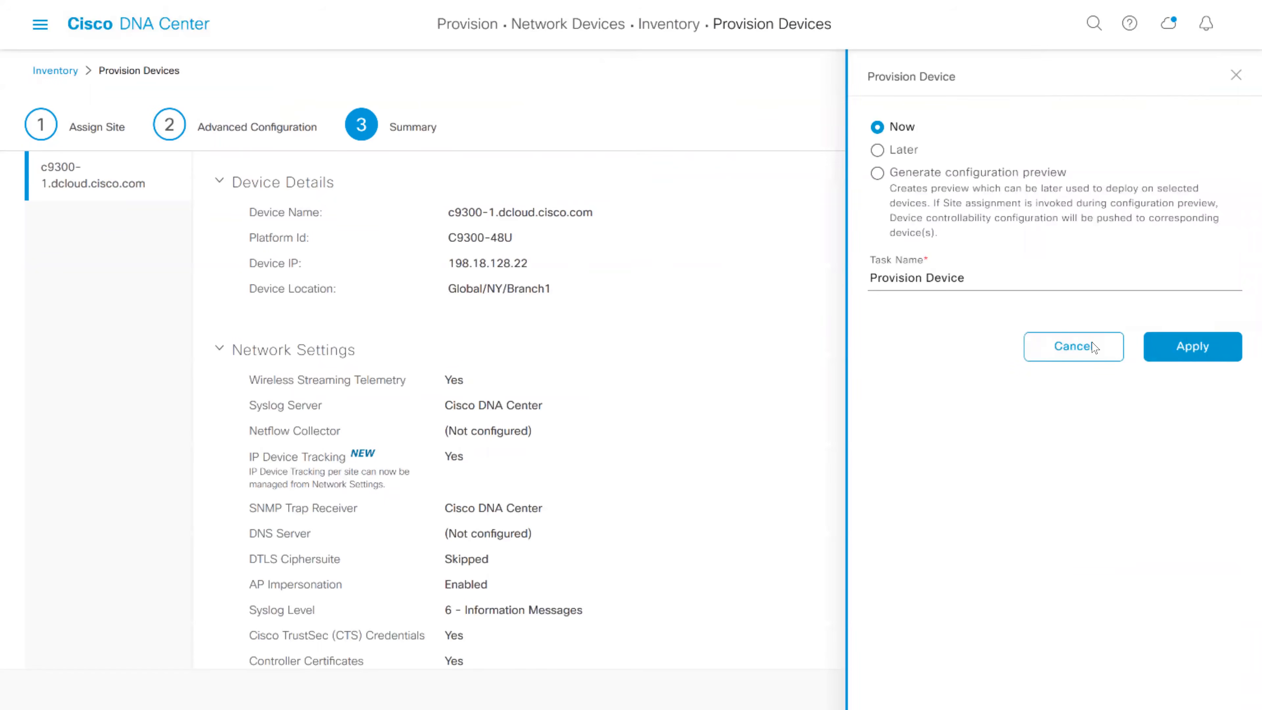
{"action": "left_click", "coordinate": [1175, 346]}
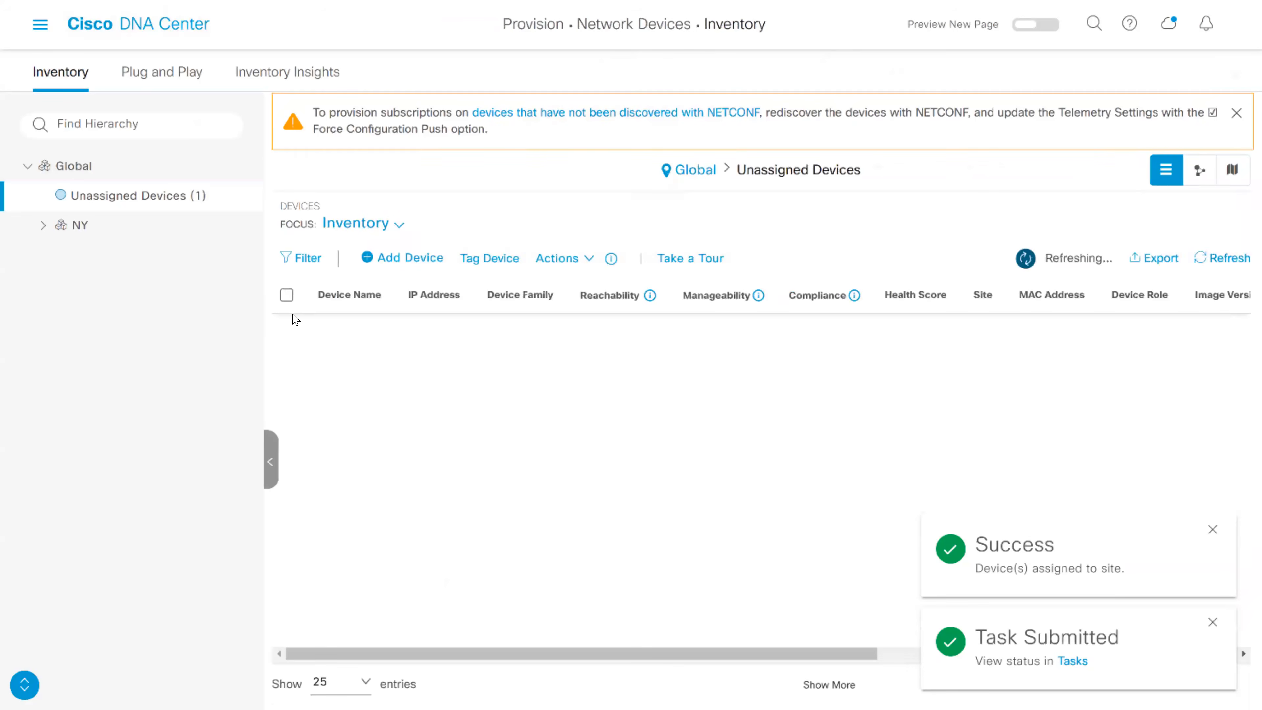
Provision the c9300-2 switch to site Branch2 and deploy it now
{"action": "left_click", "coordinate": [287, 295]}
{"action": "left_click", "coordinate": [591, 259]}
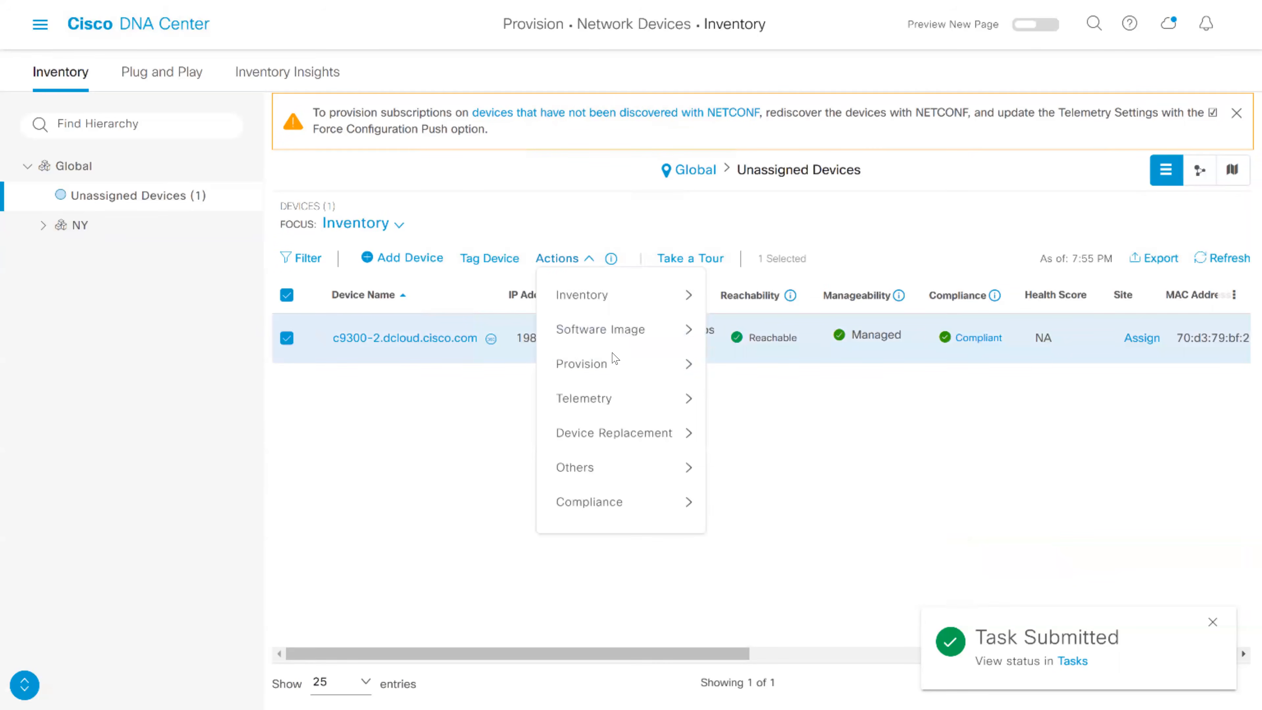
{"action": "mouse_move", "coordinate": [617, 368]}
{"action": "left_click", "coordinate": [752, 410]}
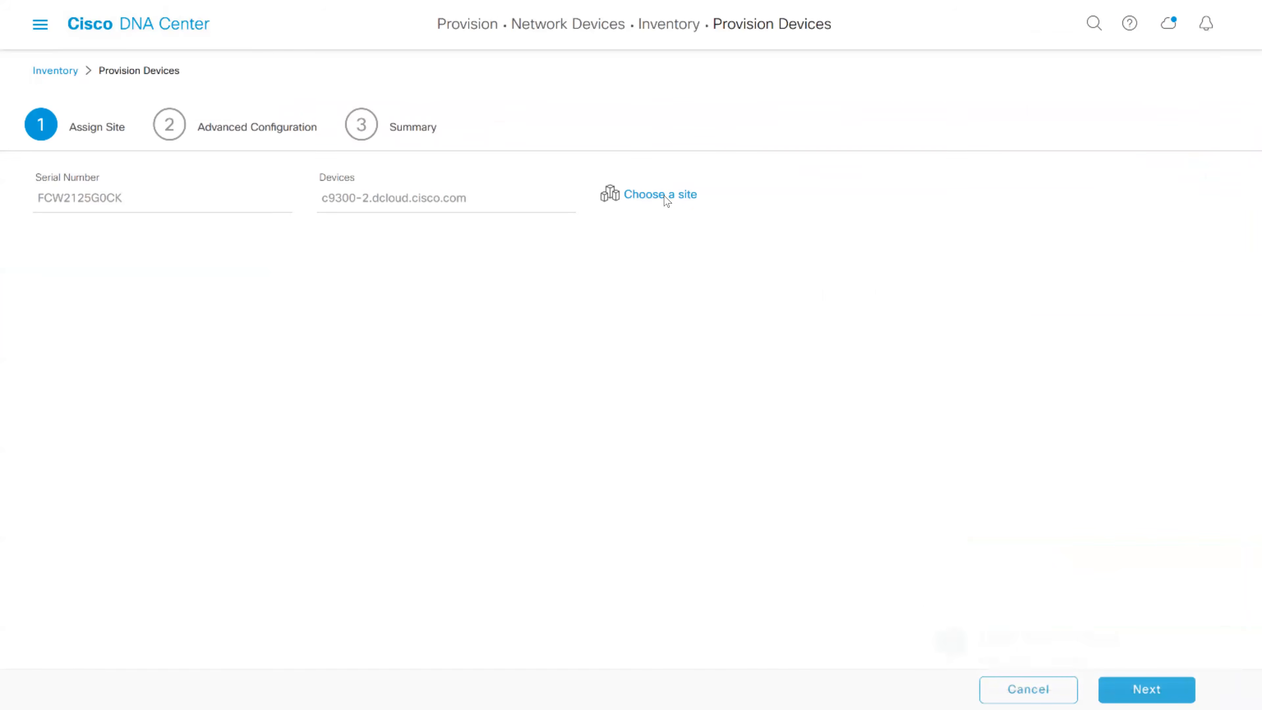
{"action": "left_click", "coordinate": [665, 198]}
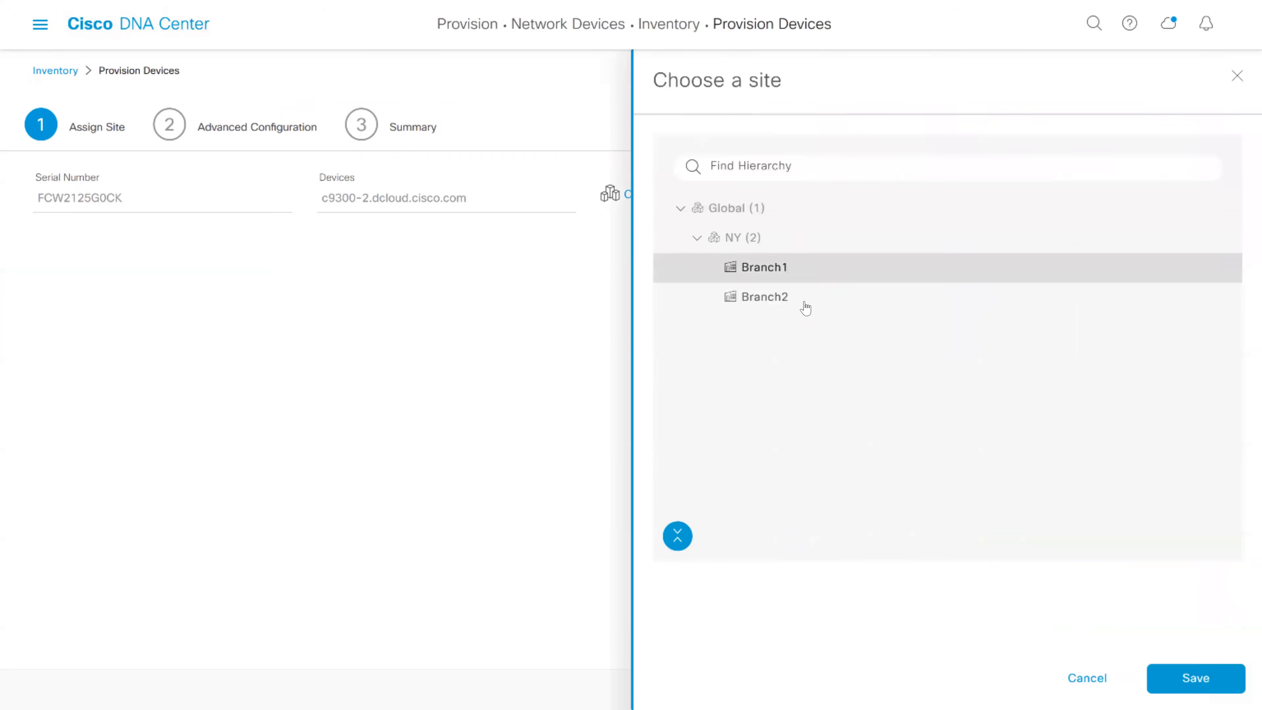
{"action": "left_click", "coordinate": [785, 298]}
{"action": "left_click", "coordinate": [1195, 679]}
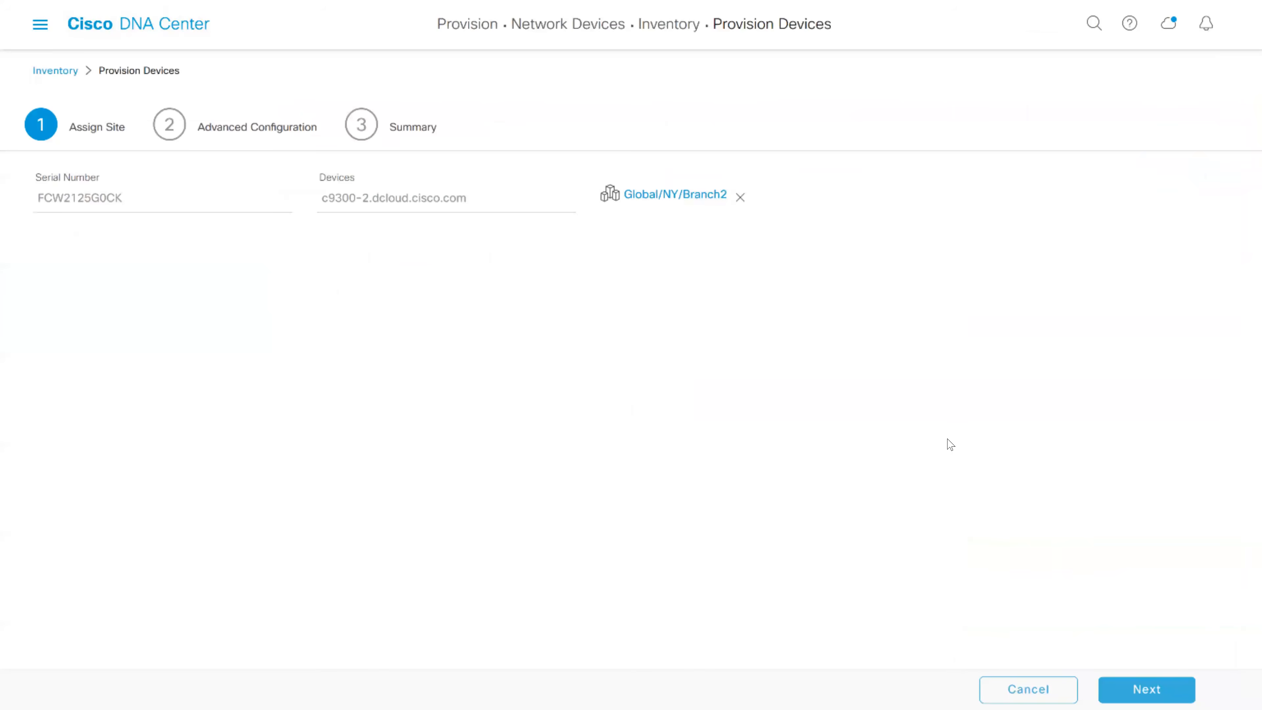
{"action": "left_click", "coordinate": [1120, 687]}
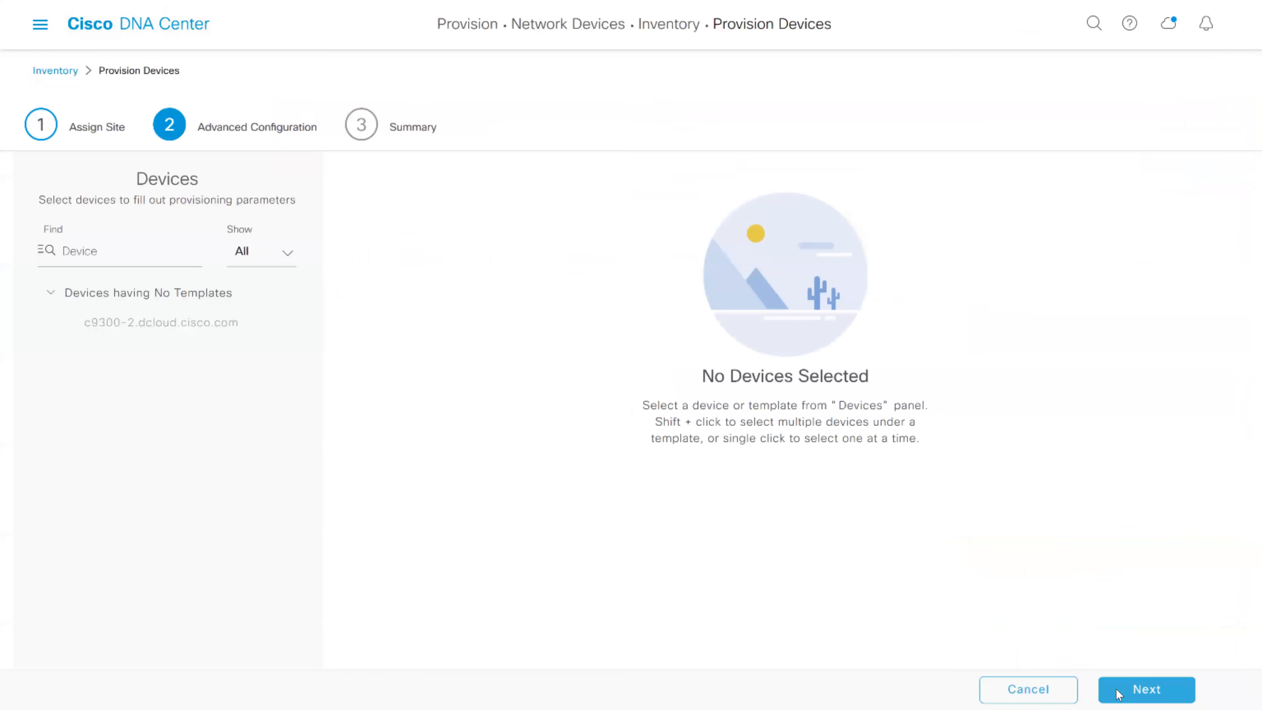
{"action": "left_click", "coordinate": [1135, 693]}
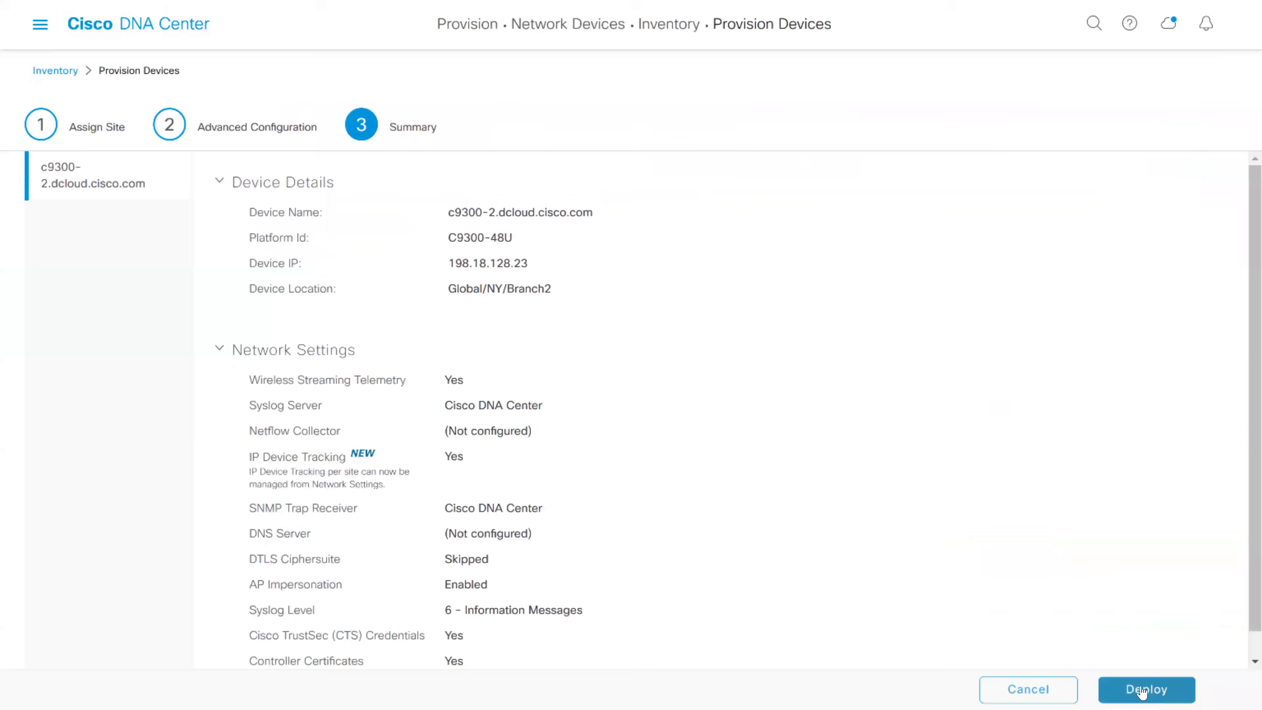
{"action": "left_click", "coordinate": [1139, 692]}
{"action": "left_click", "coordinate": [1155, 353]}
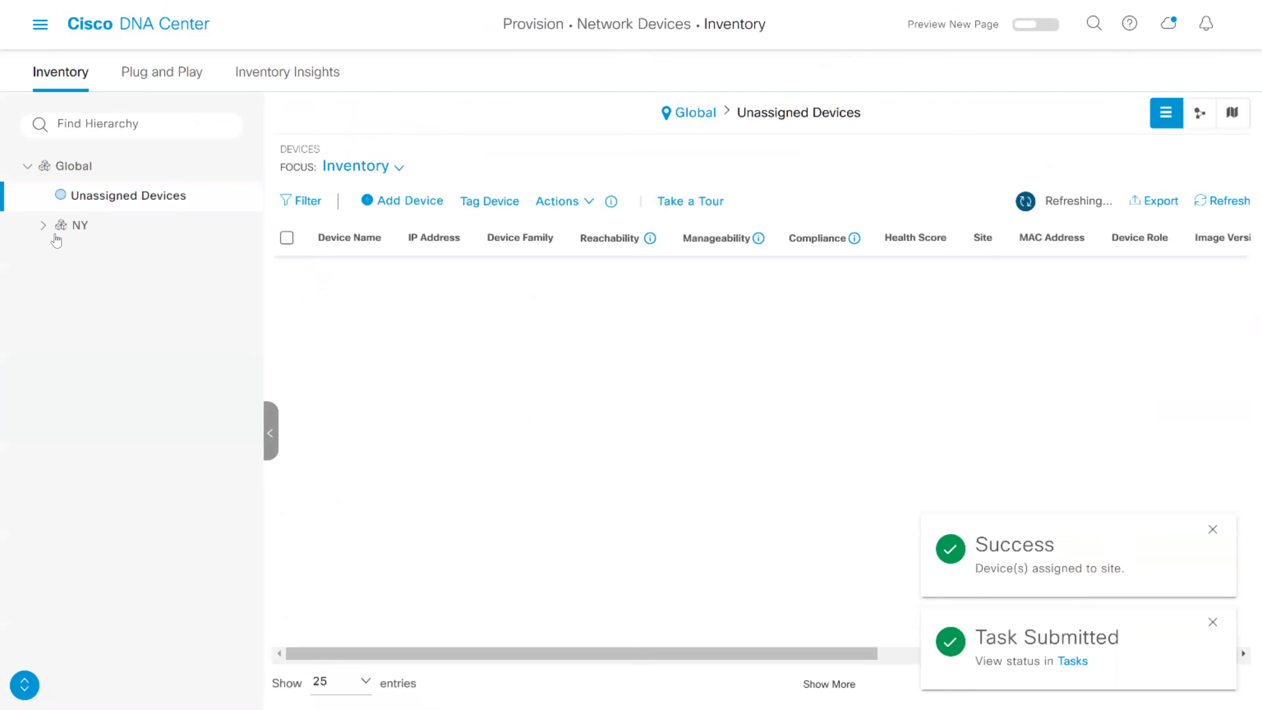
Expand NY, show Branch1 as a topology diagram, then switch to Branch2
{"action": "left_click", "coordinate": [41, 227]}
{"action": "left_click", "coordinate": [99, 256]}
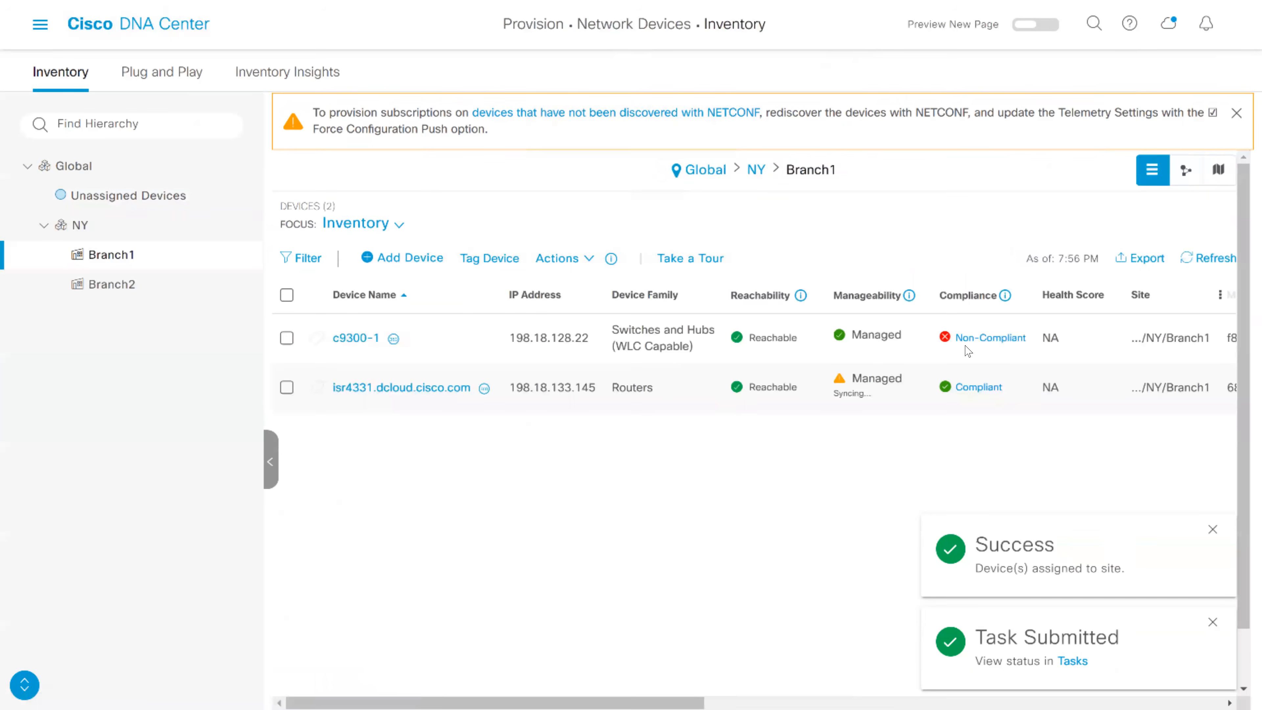
{"action": "left_click", "coordinate": [1200, 172]}
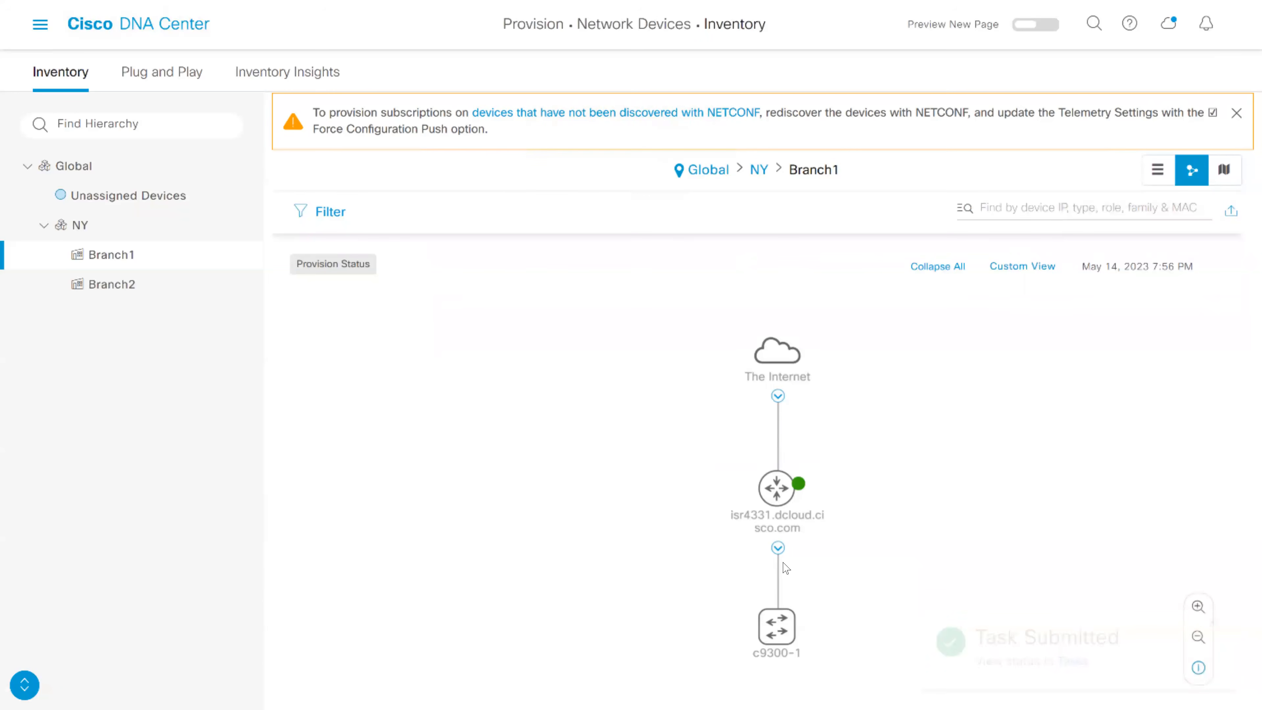
{"action": "mouse_move", "coordinate": [775, 645]}
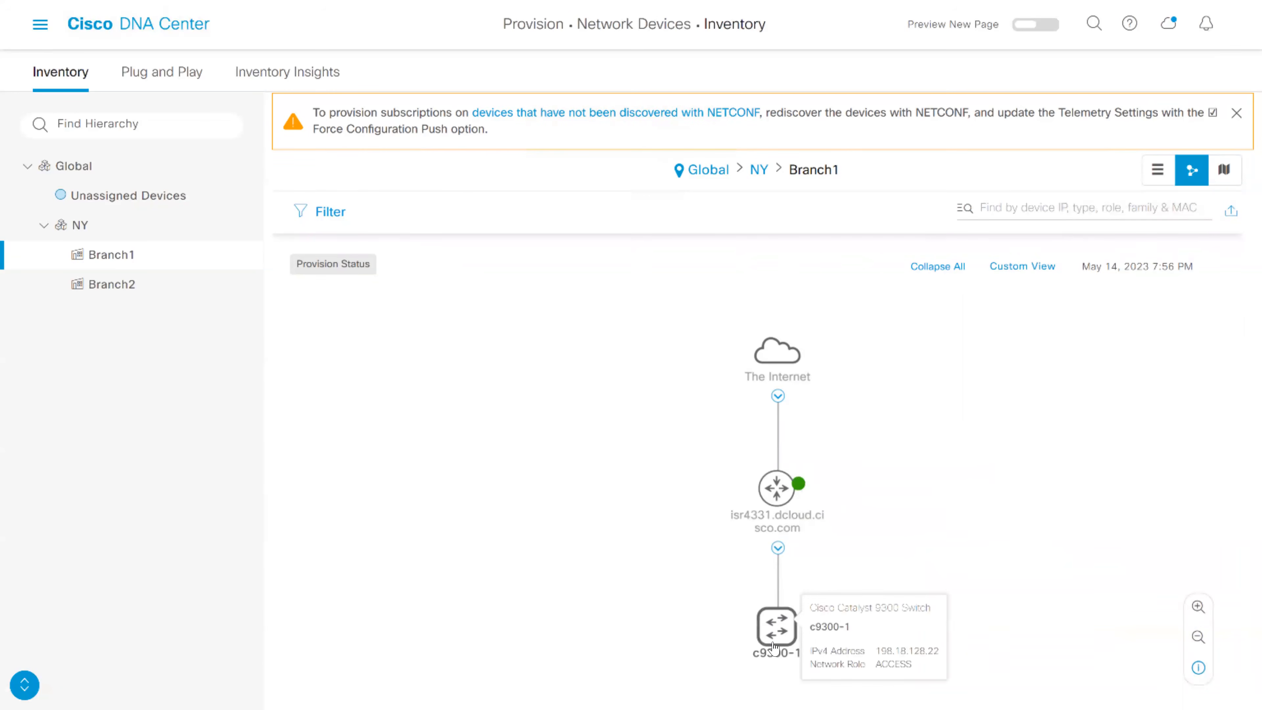
{"action": "left_click", "coordinate": [139, 296]}
Review the Branch1 and Branch2 topologies again, then hide the remote DNA Center session
{"action": "mouse_move", "coordinate": [788, 561]}
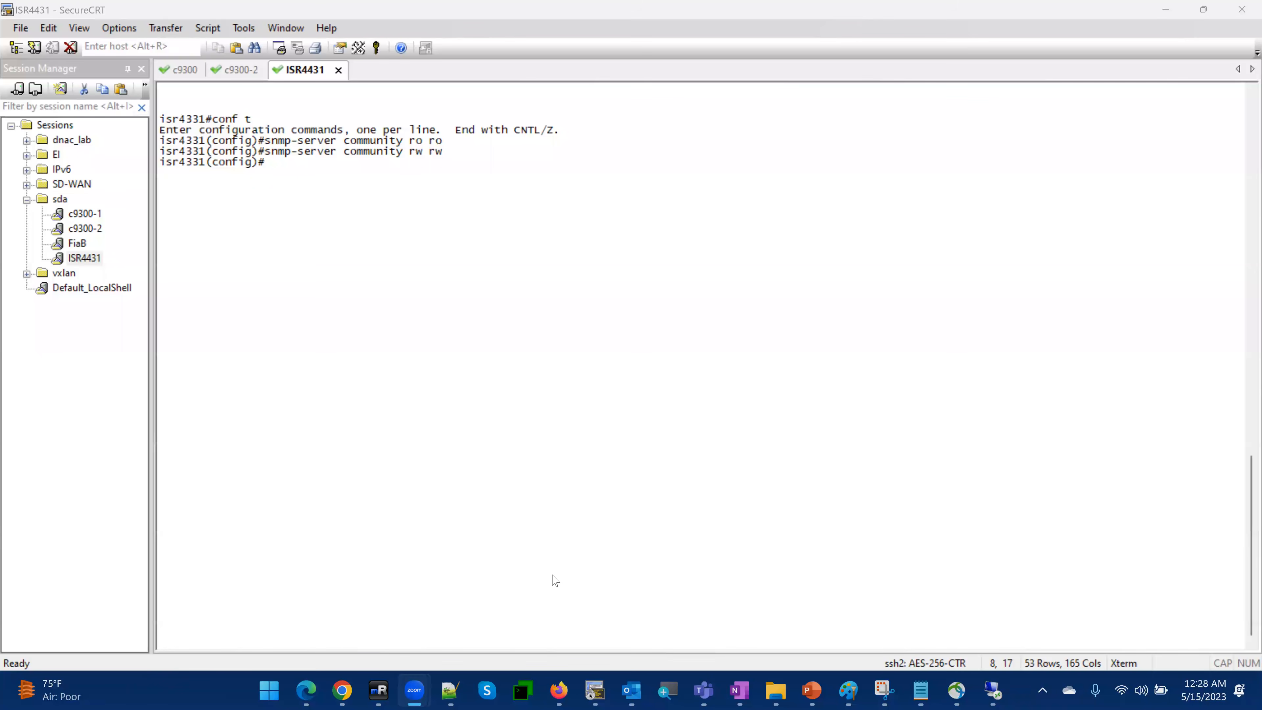
{"action": "left_click", "coordinate": [993, 691]}
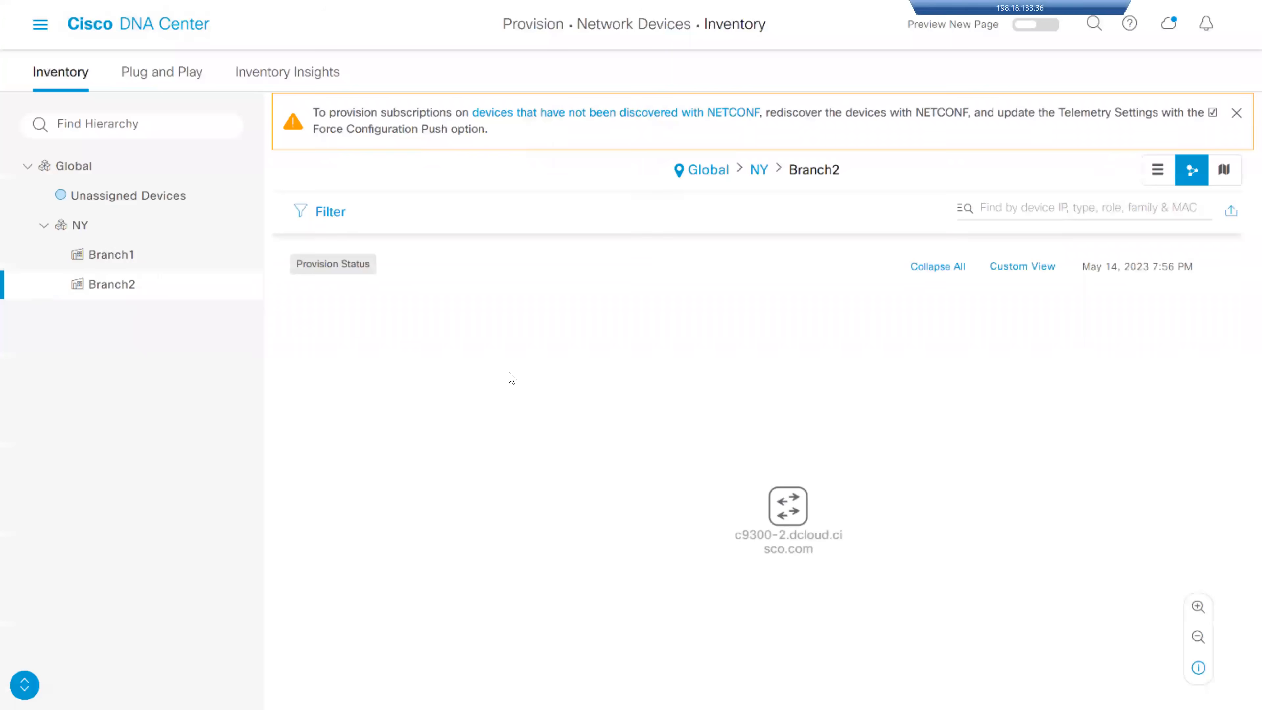
{"action": "left_click", "coordinate": [124, 256]}
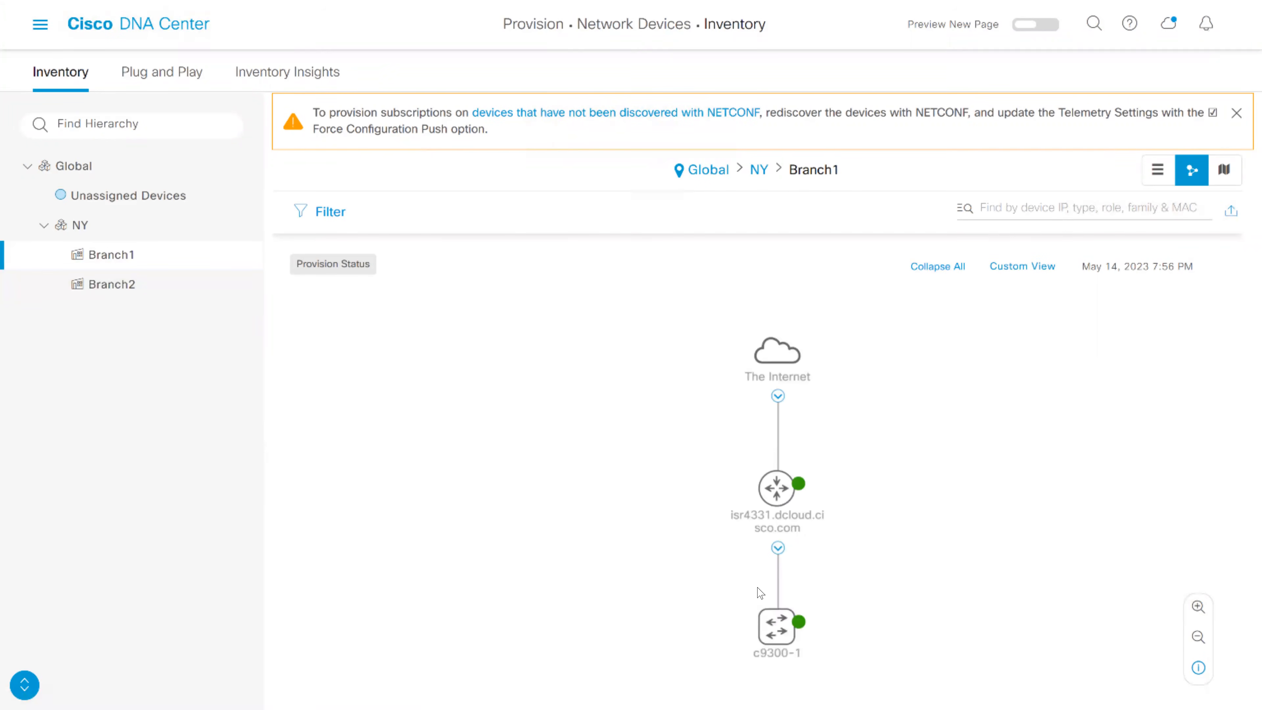
{"action": "left_click", "coordinate": [141, 297]}
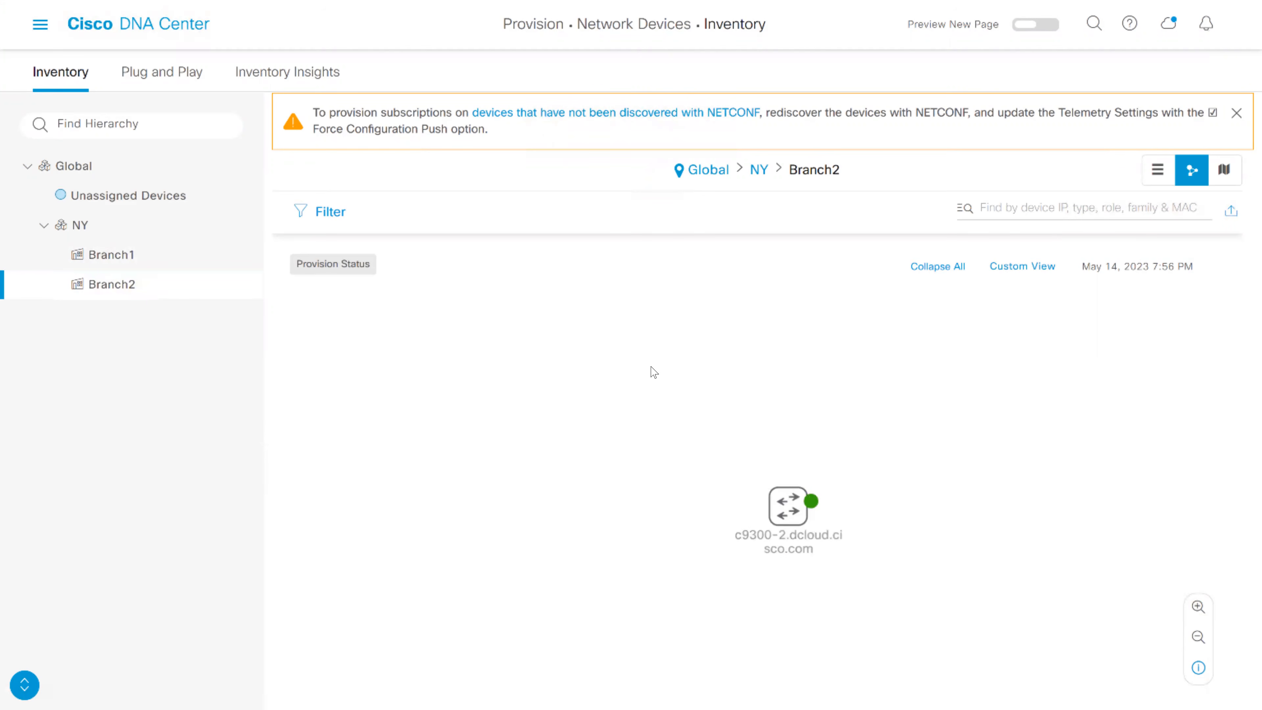
{"action": "mouse_move", "coordinate": [809, 514]}
{"action": "mouse_move", "coordinate": [1027, 16]}
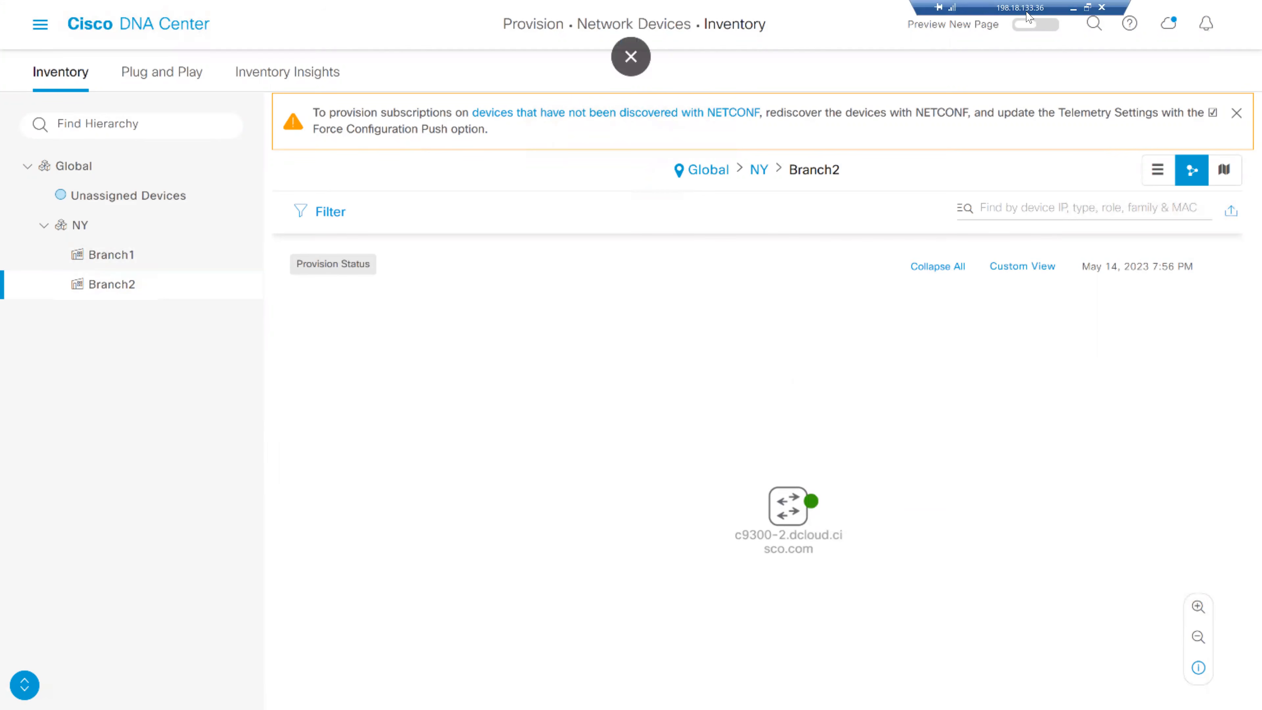
{"action": "left_click", "coordinate": [1074, 9]}
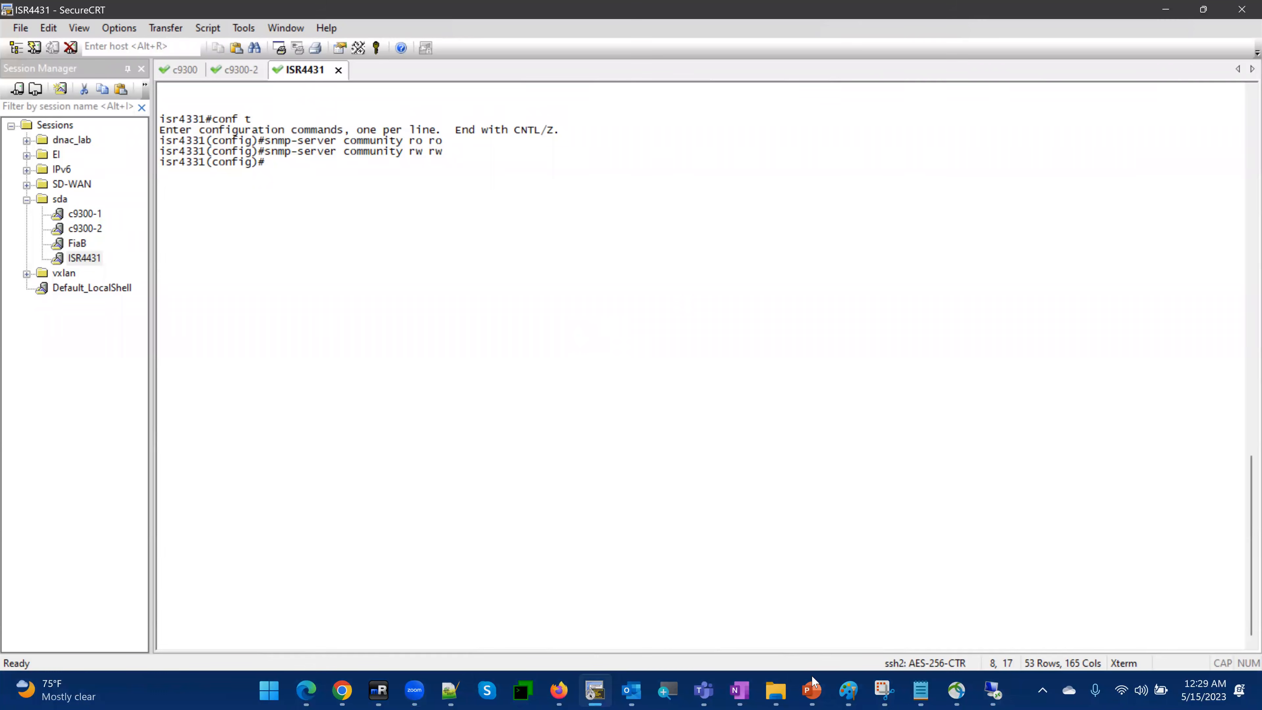
Start the DNAC-Training slide show from the current slide, swapping presenter view and slide screens
{"action": "mouse_move", "coordinate": [812, 684]}
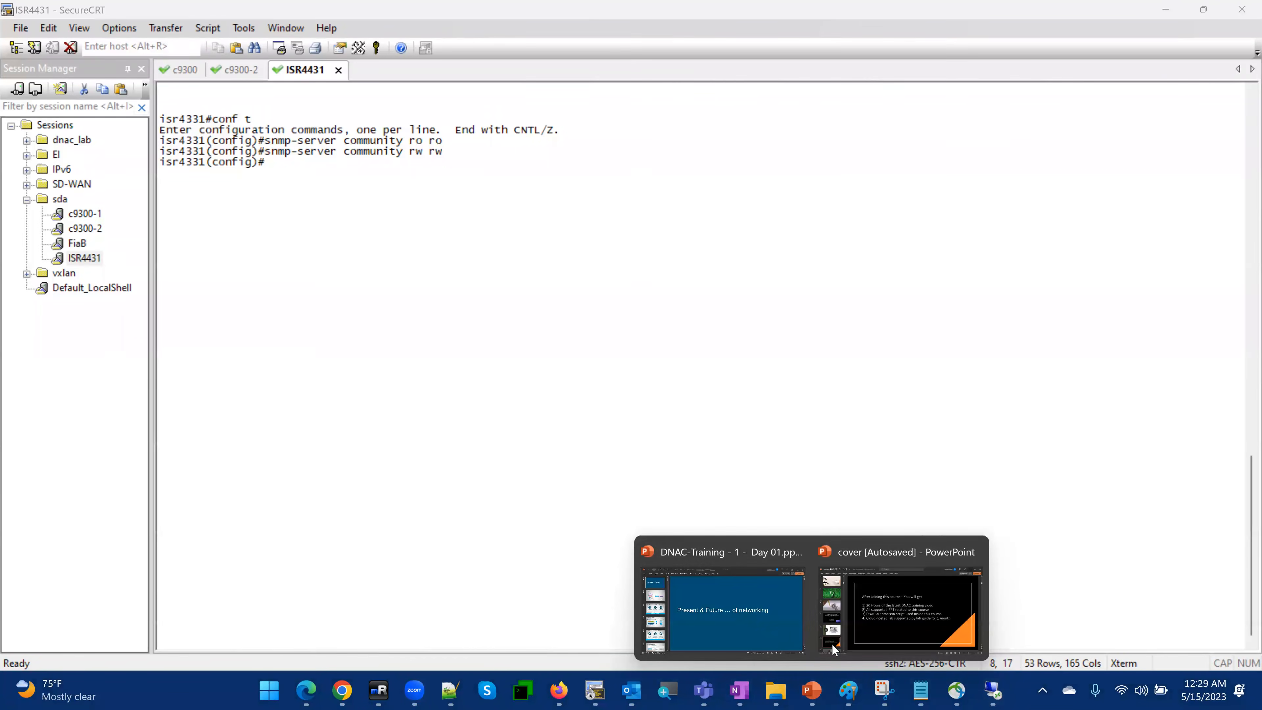
{"action": "left_click", "coordinate": [764, 618]}
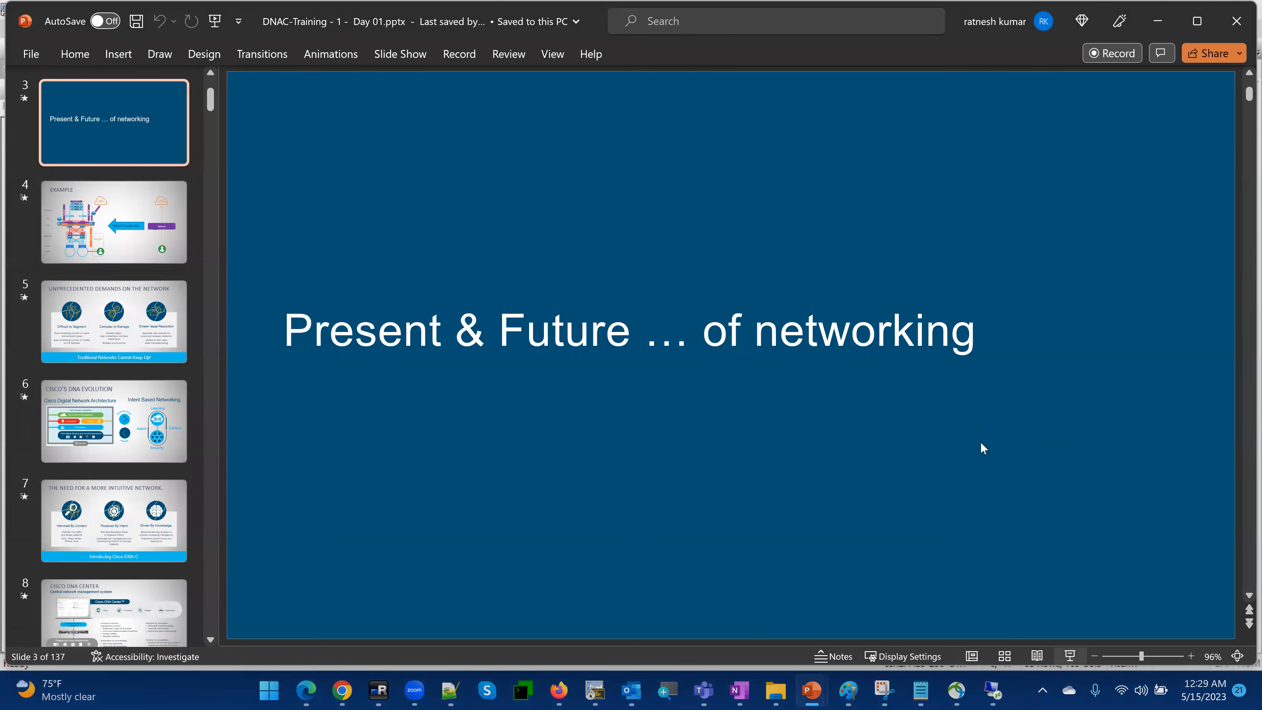
{"action": "key", "text": "shift+F5"}
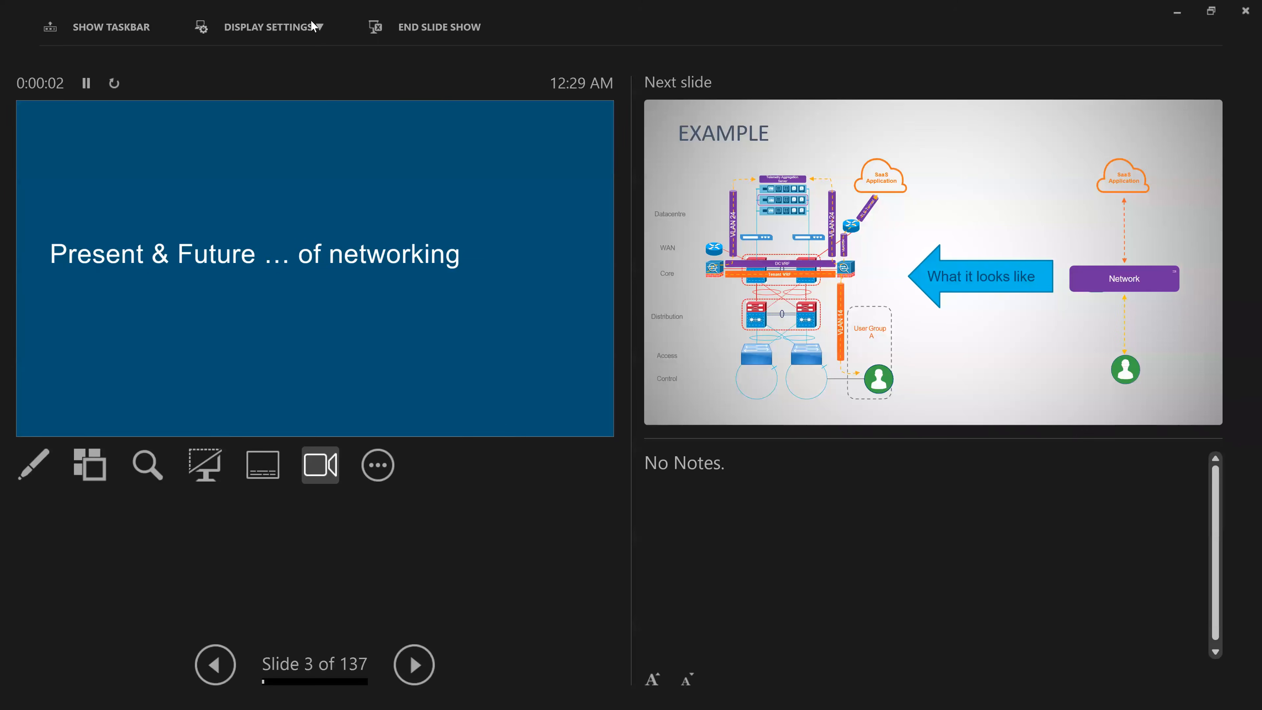
{"action": "left_click", "coordinate": [309, 27]}
{"action": "left_click", "coordinate": [301, 67]}
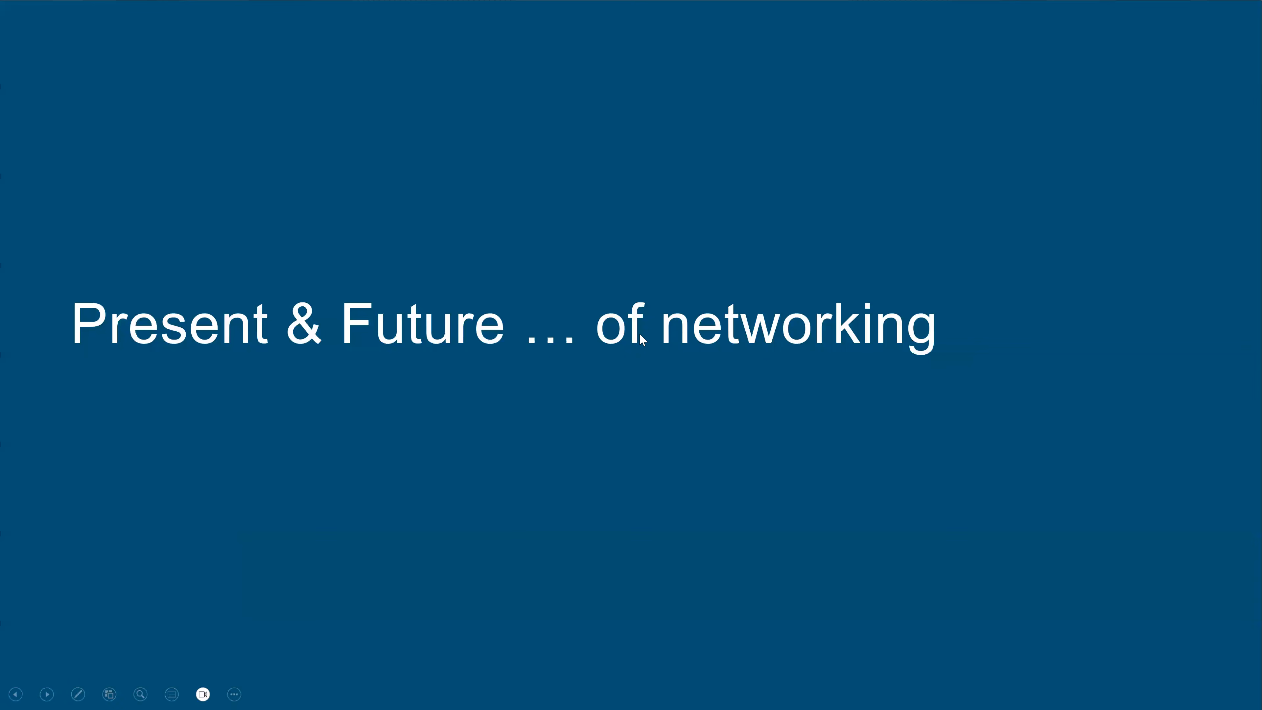
Advance five slides to the Cisco DNA Center overview slide
{"action": "left_click", "coordinate": [735, 340]}
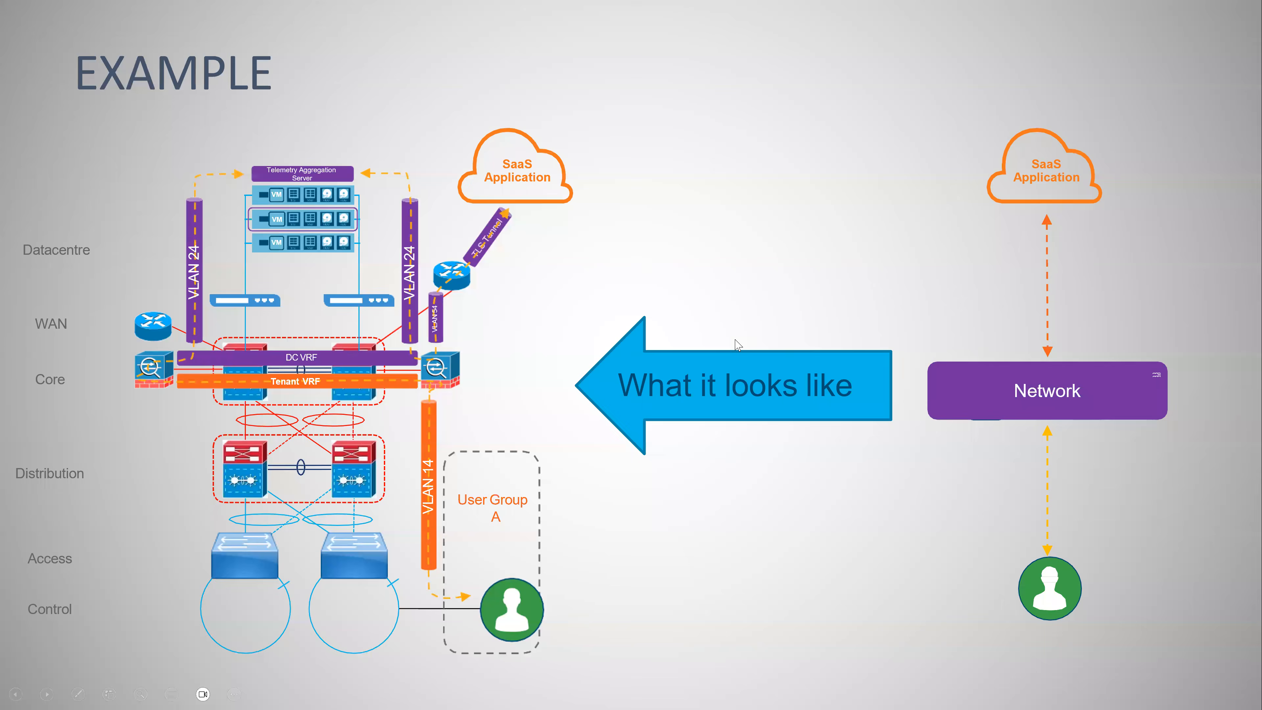
{"action": "left_click", "coordinate": [736, 341]}
{"action": "left_click", "coordinate": [735, 341]}
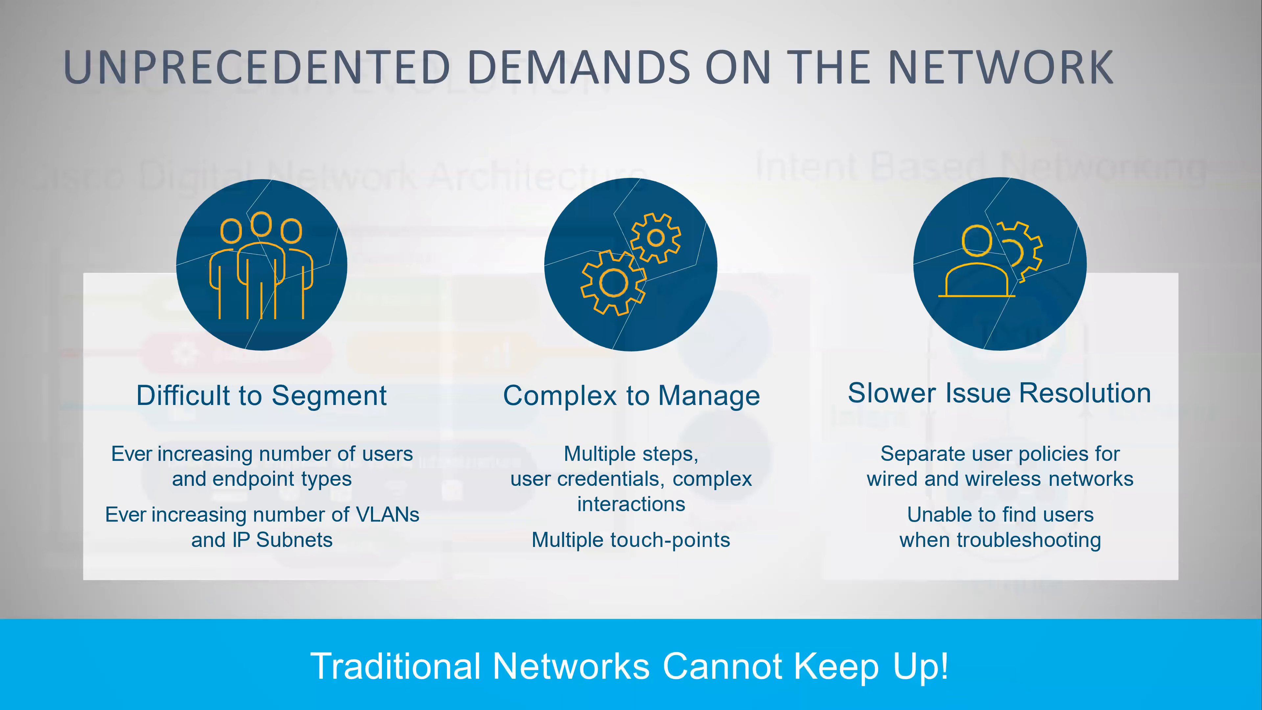
{"action": "key", "text": "Right"}
{"action": "key", "text": "Right"}
{"action": "key", "text": "Right"}
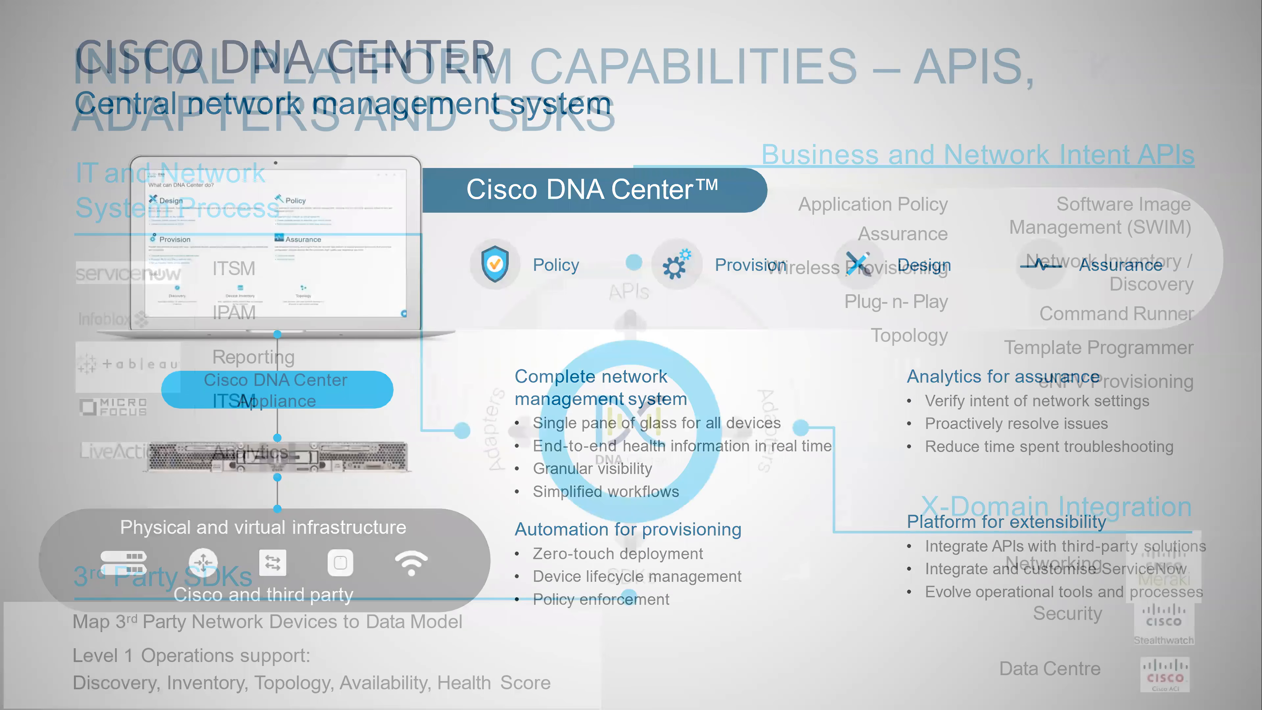
{"action": "key", "text": "Right"}
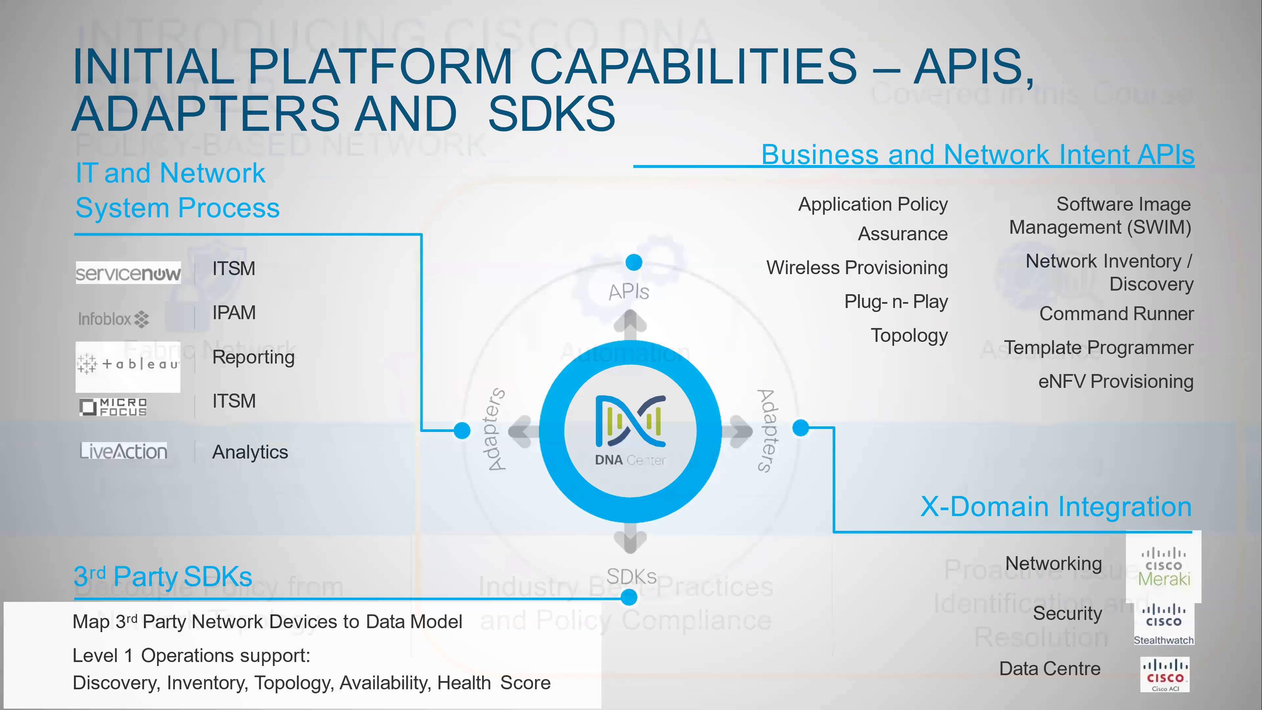